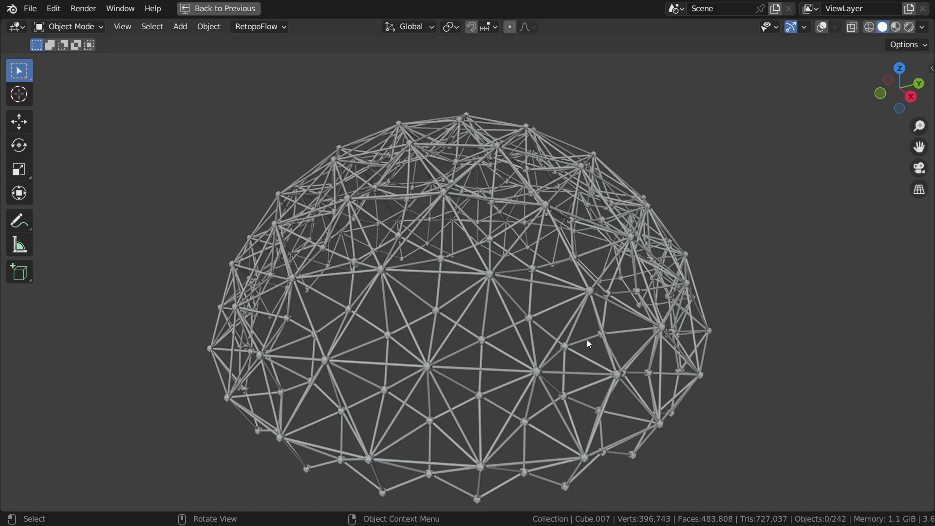
Step: Examine the finished geodesic dome's struts and joints from several angles, both close up and as a whole
middle_drag(589, 344, 514, 333)
scroll(502, 312, up, 3)
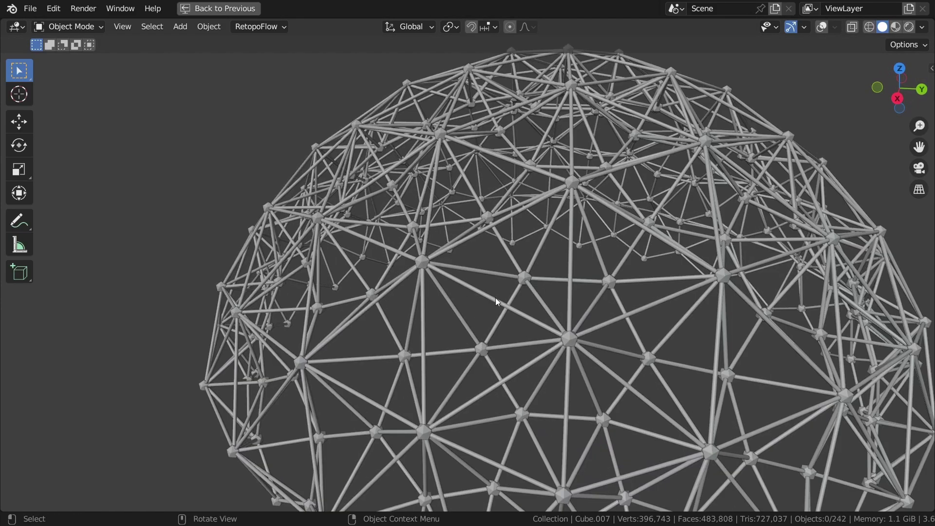
middle_drag(496, 297, 477, 312)
scroll(369, 259, up, 1)
scroll(533, 382, up, 2)
middle_drag(533, 382, 479, 356)
scroll(454, 317, down, 2)
middle_drag(492, 325, 580, 341)
scroll(578, 346, down, 4)
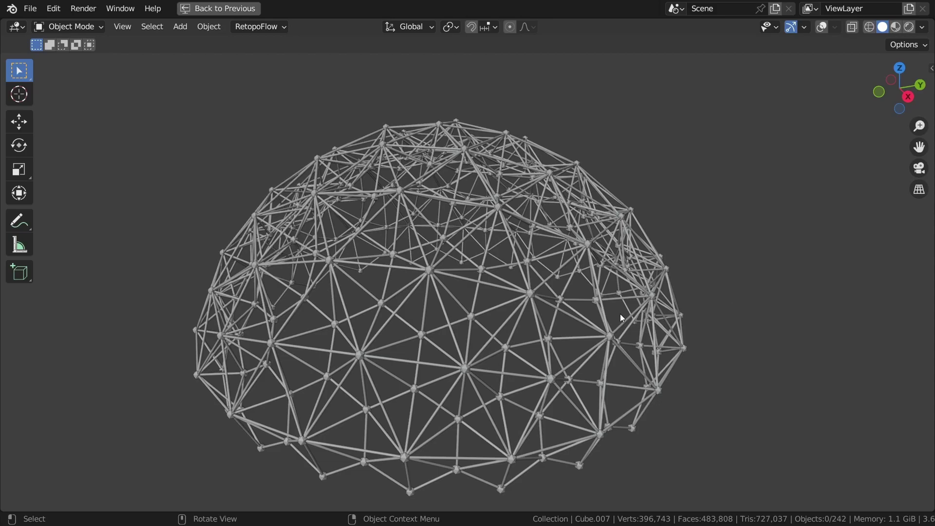
scroll(651, 388, up, 1)
middle_drag(651, 387, 707, 404)
scroll(705, 403, down, 2)
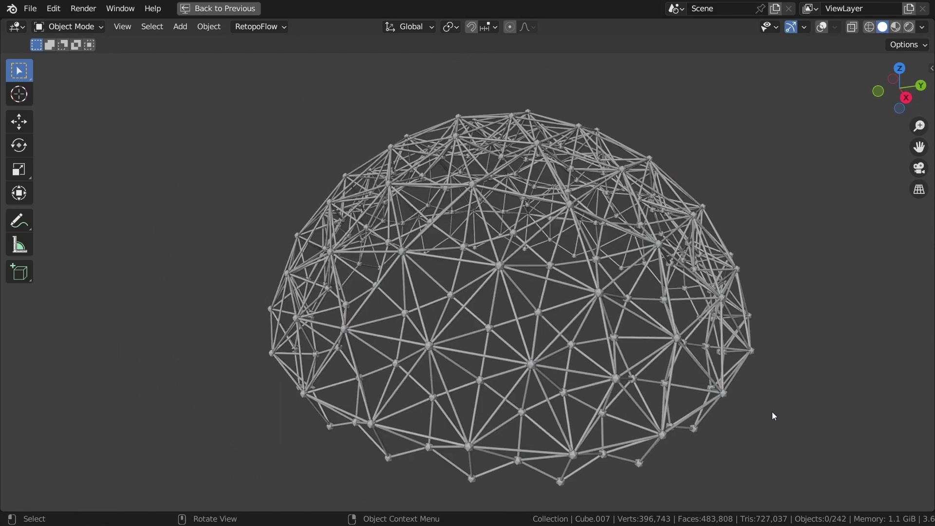
middle_drag(774, 414, 762, 438)
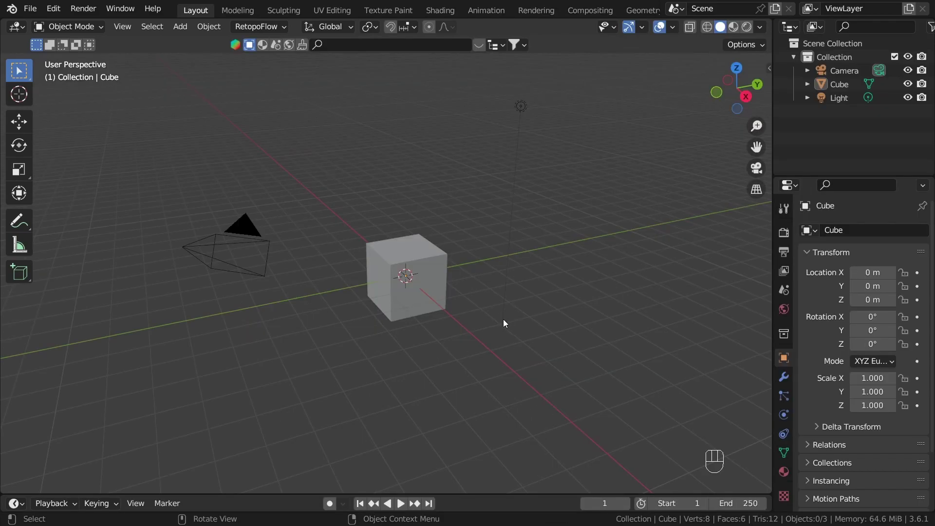
Step: Delete the camera and the light, leaving only the default cube in the scene
middle_drag(504, 319, 459, 308)
click(269, 288)
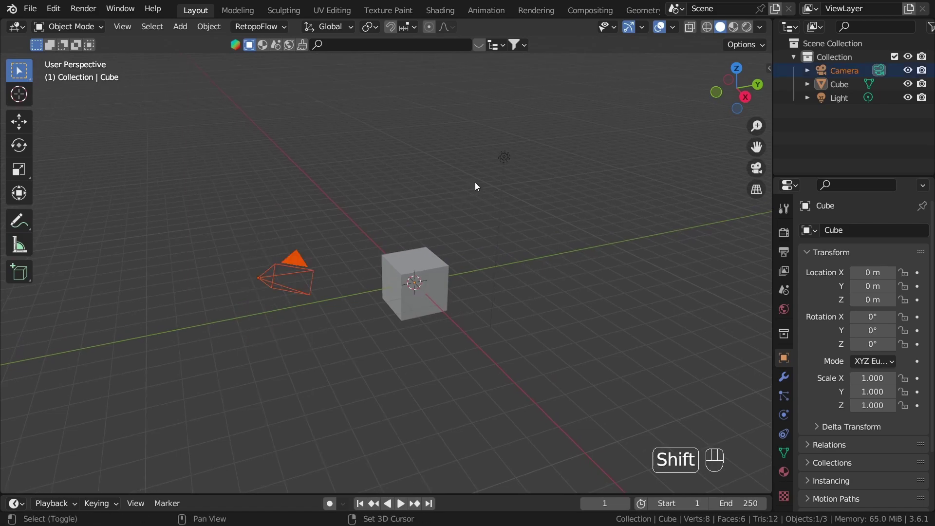
shift+click(504, 156)
key(x)
click(398, 192)
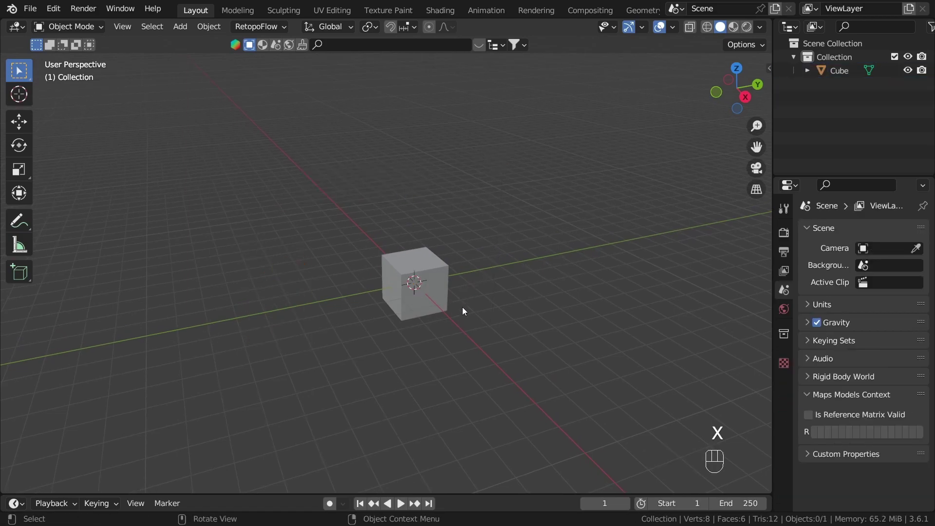
Step: Switch to the Geometry Nodes workspace and hide the 3D viewport's toolbar and gizmos
middle_drag(479, 244, 482, 235)
scroll(546, 10, down, 5)
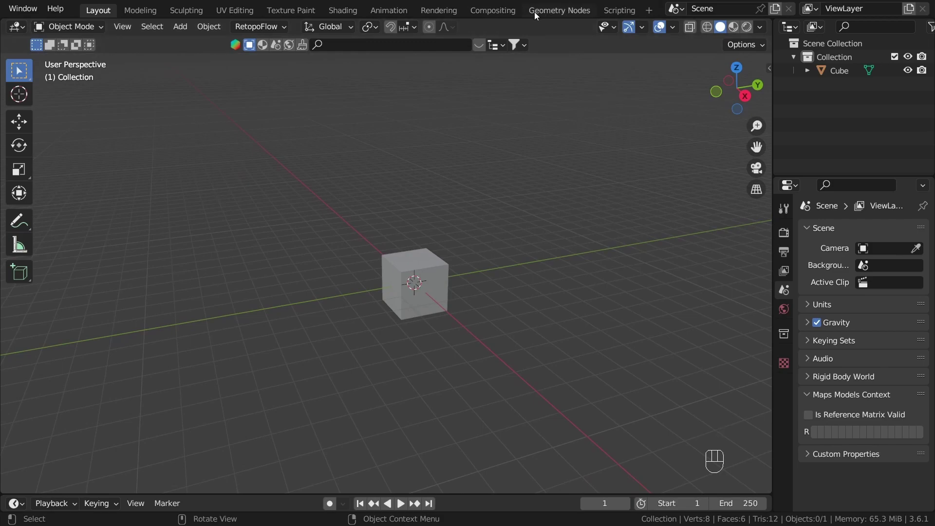
click(556, 10)
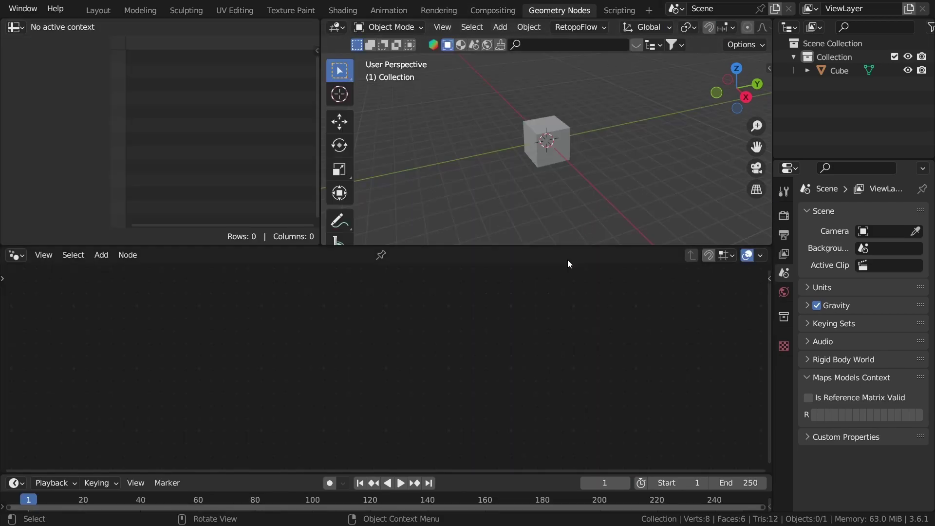
click(543, 177)
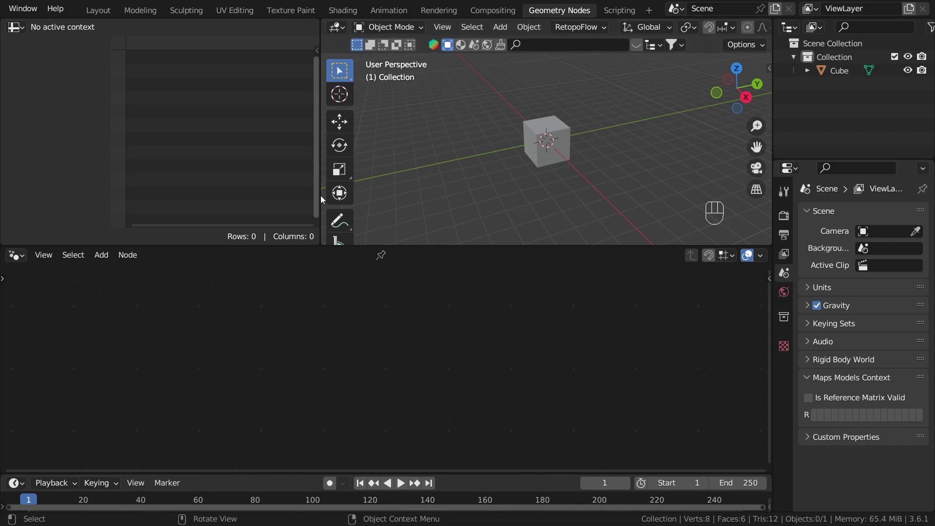
key(t)
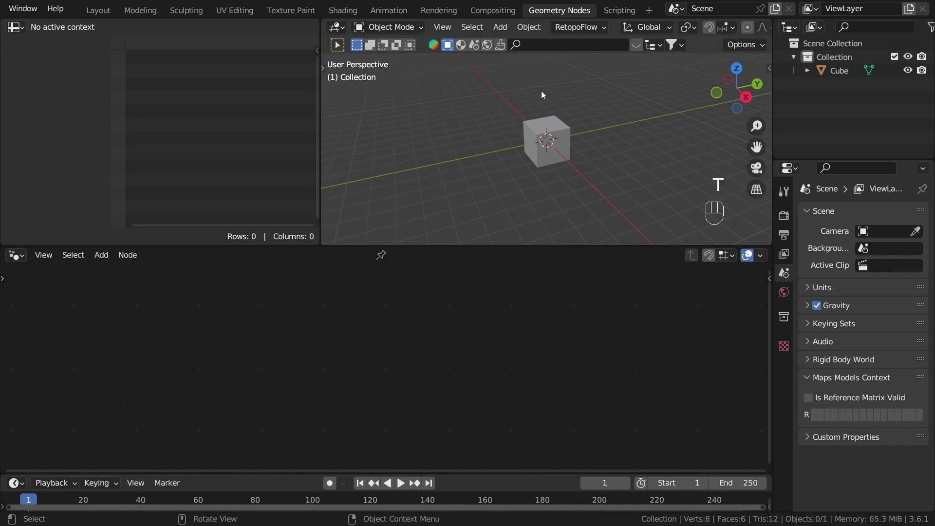
scroll(700, 30, down, 8)
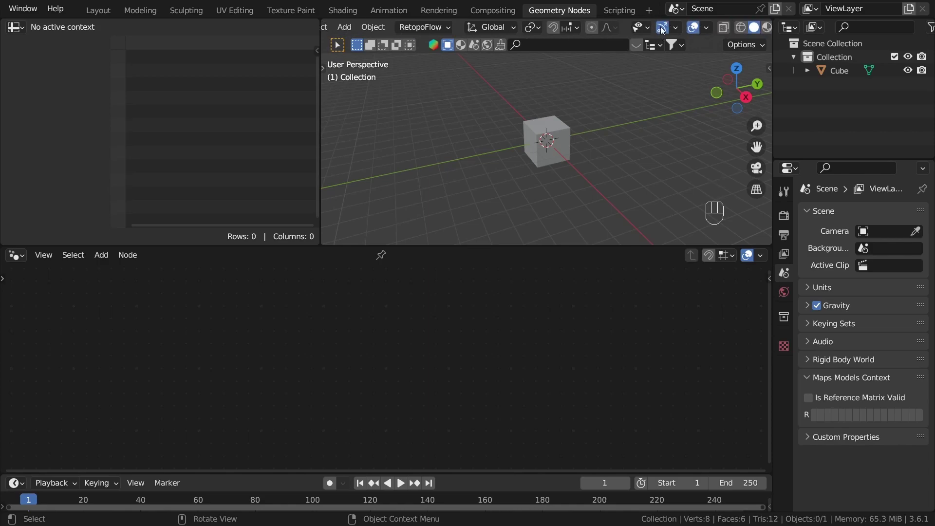
click(662, 31)
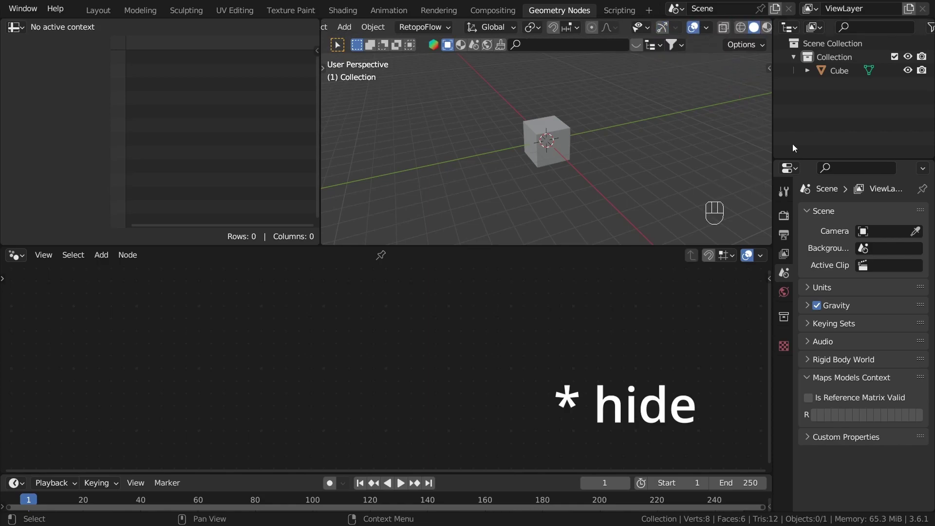
Step: Rename the default cube object as Dome
middle_drag(587, 156, 556, 146)
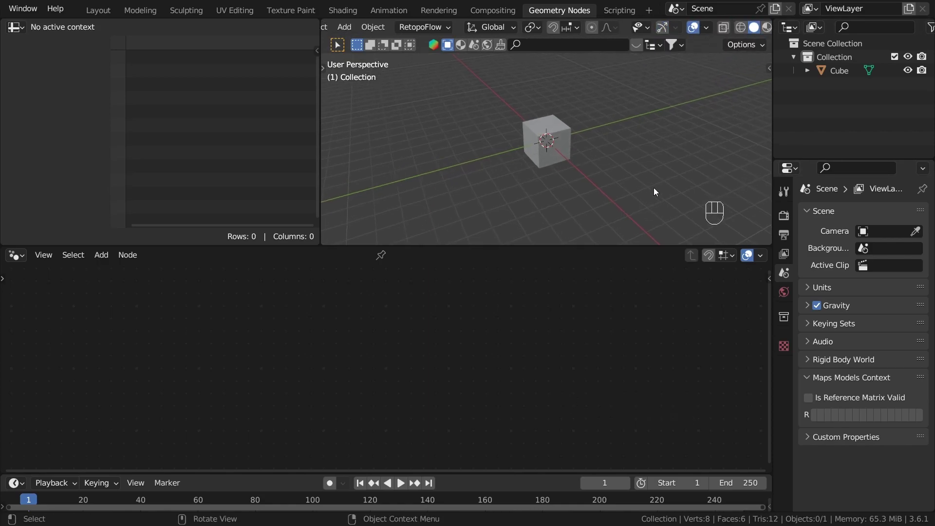
middle_drag(582, 217, 561, 210)
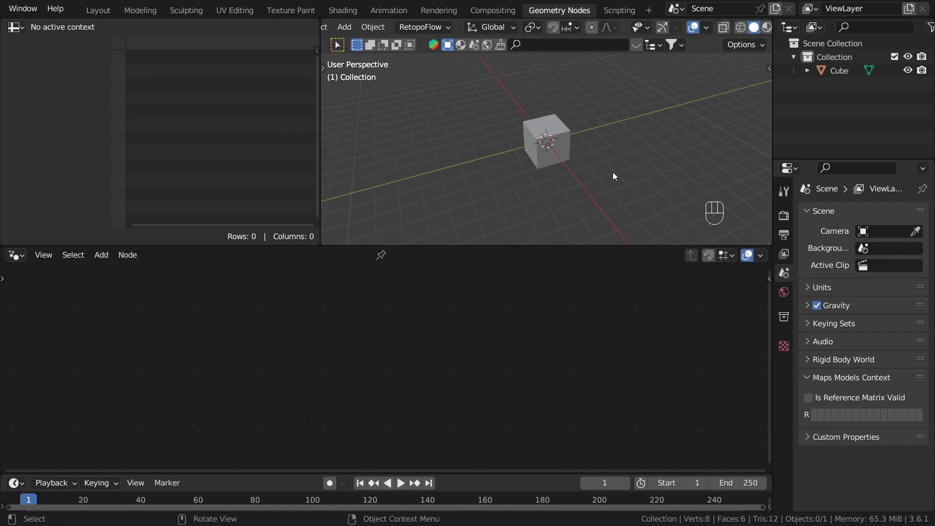
middle_drag(614, 174, 571, 175)
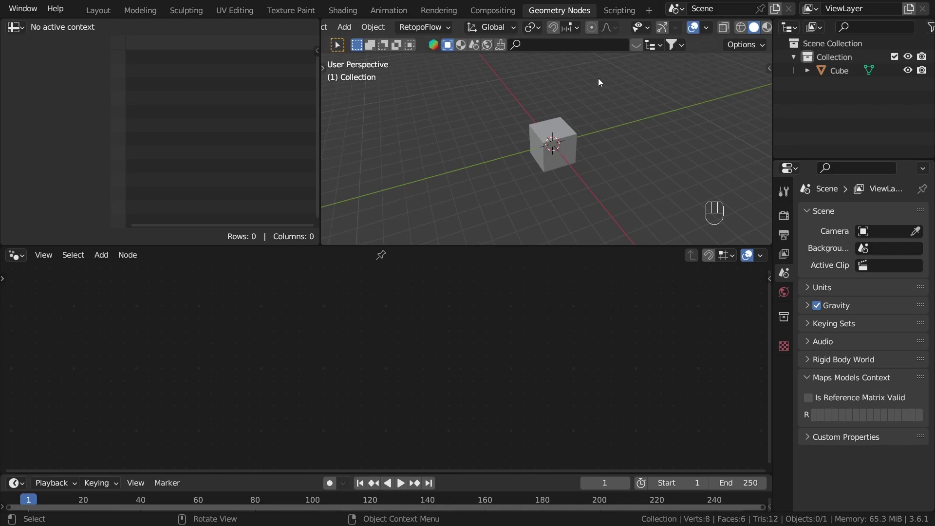
click(559, 145)
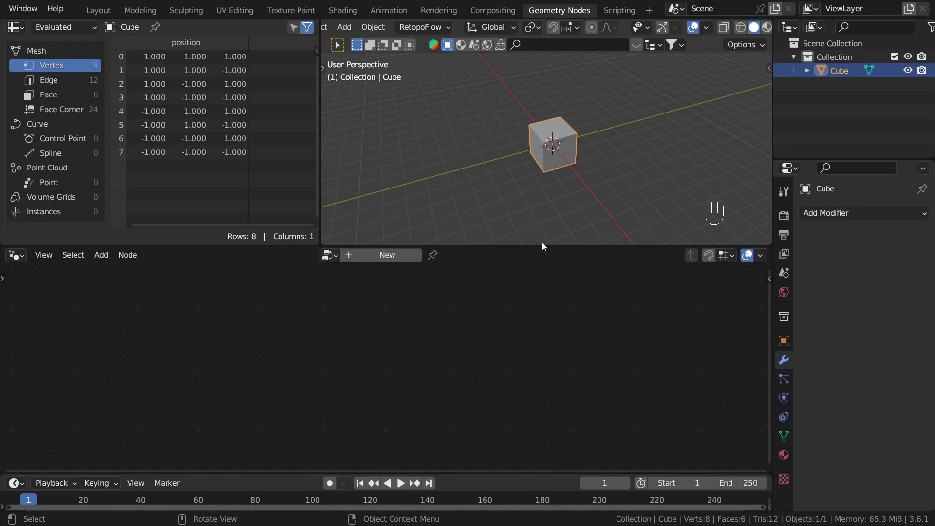
scroll(598, 169, up, 3)
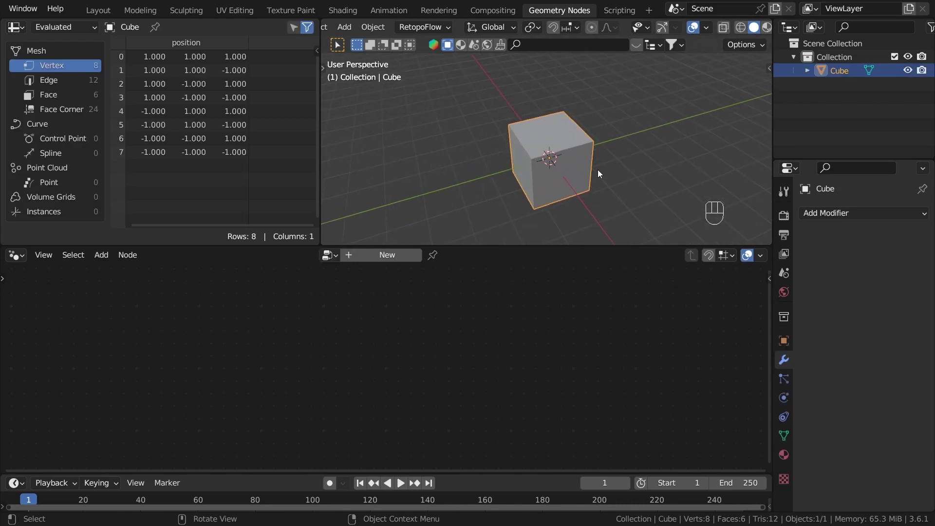
double_click(841, 75)
key(BackSpace)
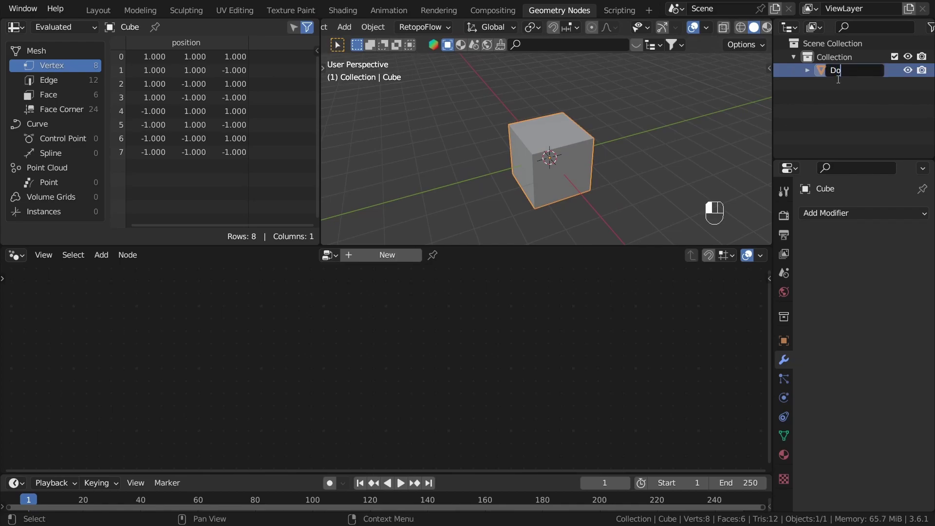
text(Dome)
key(Return)
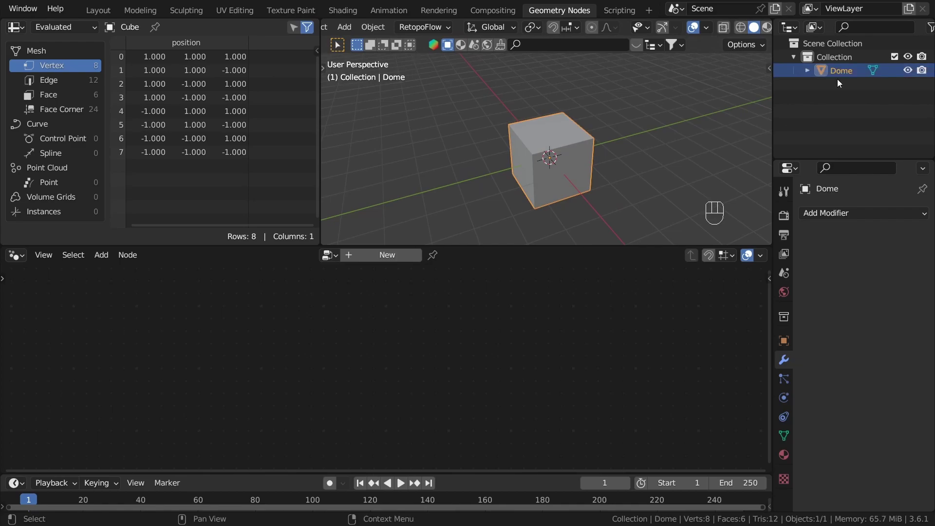
Step: Create a new geometry node tree on the object and name it Dome
click(385, 254)
double_click(361, 255)
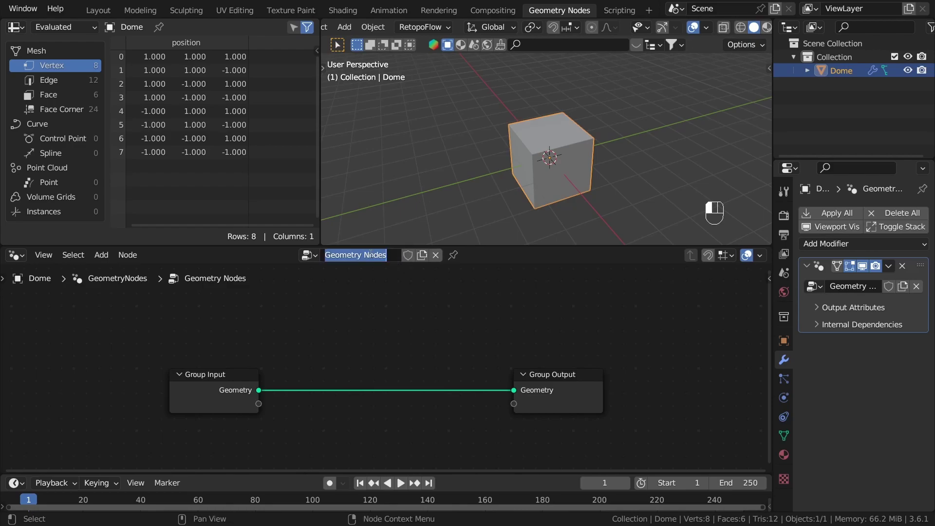
text(Dome)
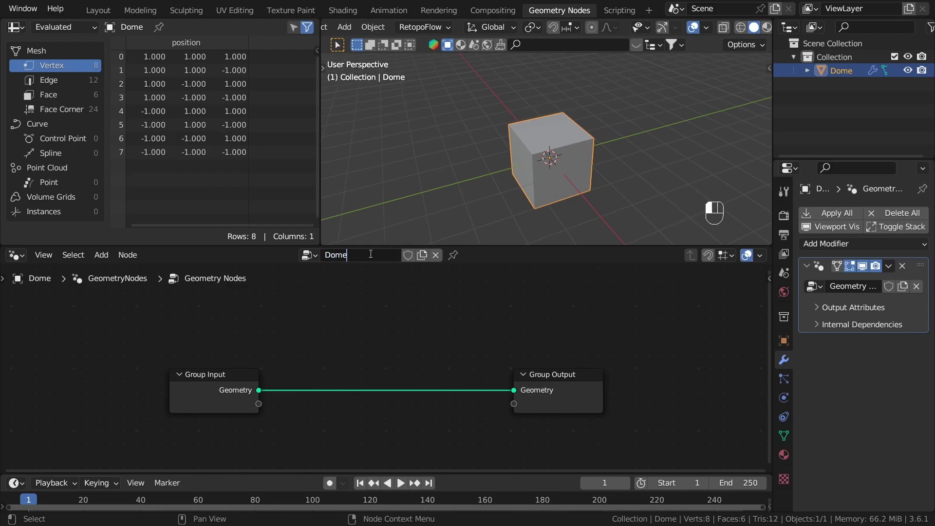
key(Return)
click(397, 359)
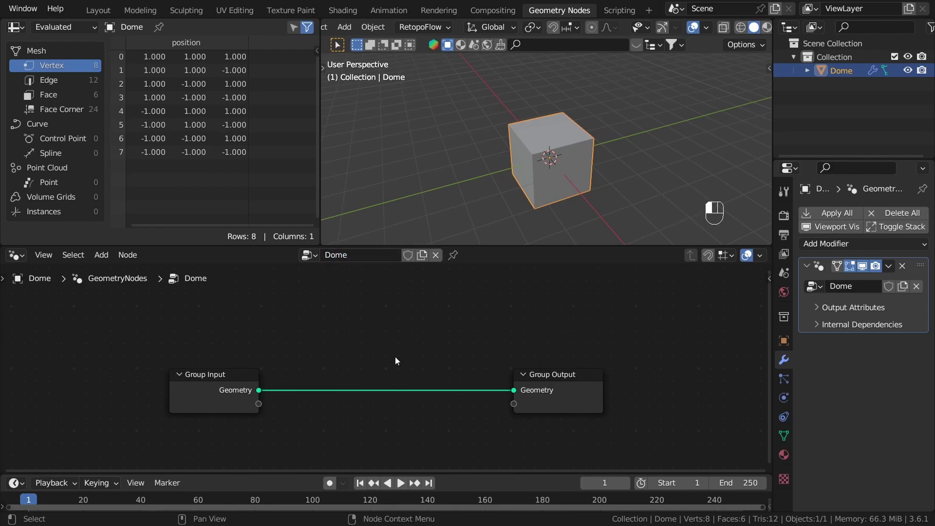
Step: Spread the Group Input and Group Output nodes apart to make room for more nodes between them
middle_drag(396, 359, 543, 326)
drag(358, 357, 157, 361)
scroll(622, 368, down, 2)
middle_drag(684, 364, 510, 362)
drag(510, 362, 592, 366)
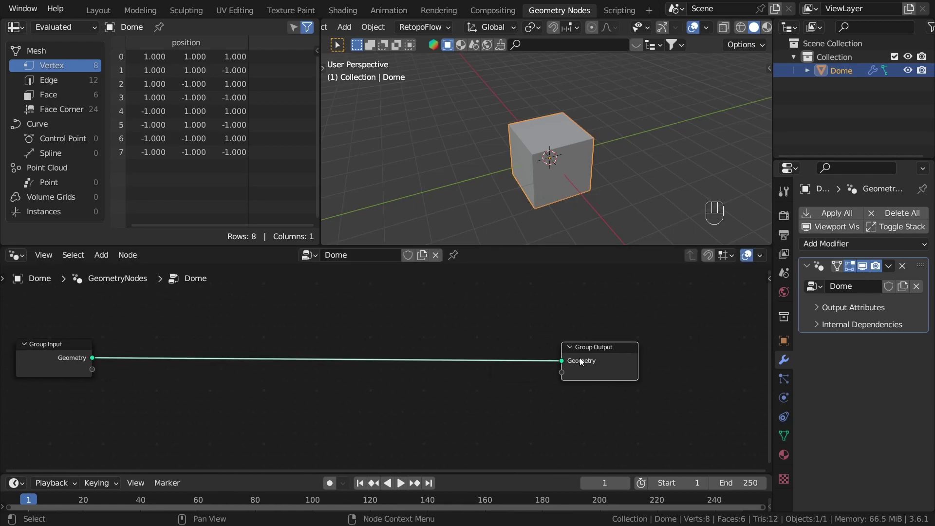
Step: Add an Ico Sphere node with its mesh feeding the Group Output, and space it apart from the Group Input node
key(shift+a)
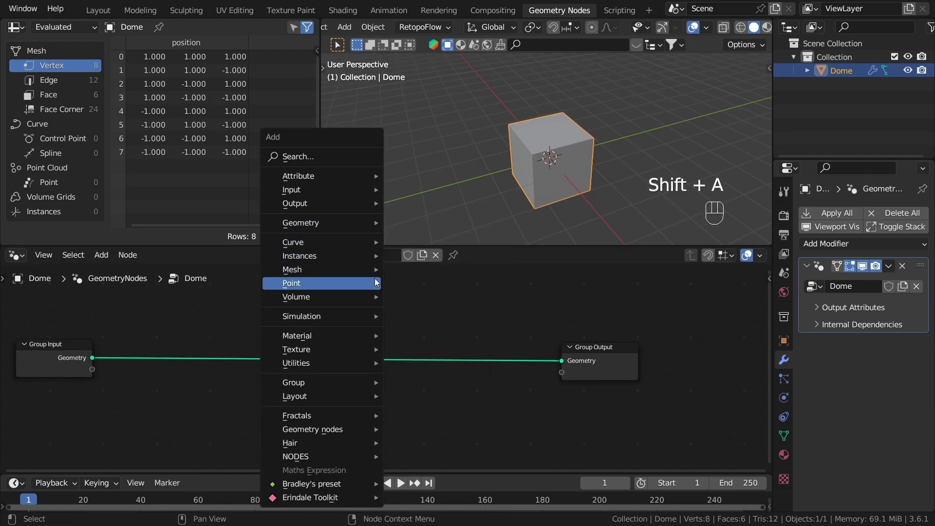
click(365, 157)
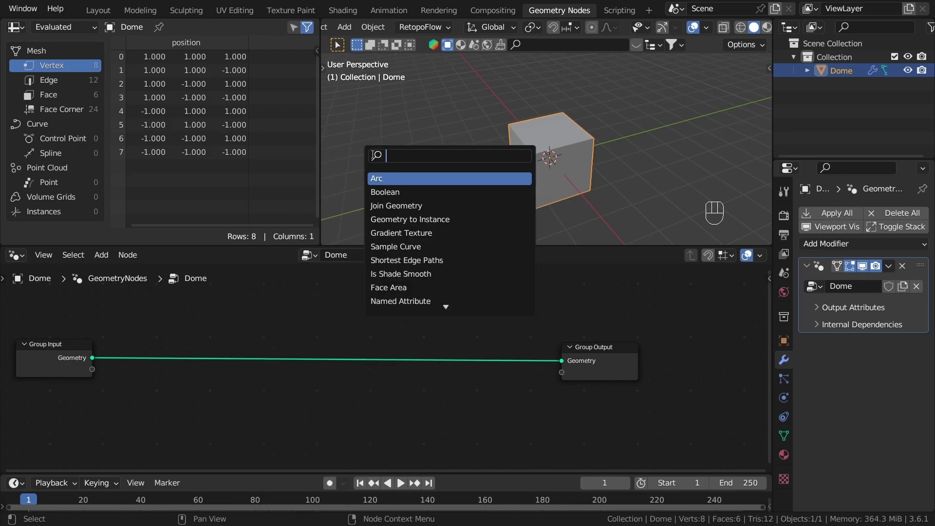
text(ico)
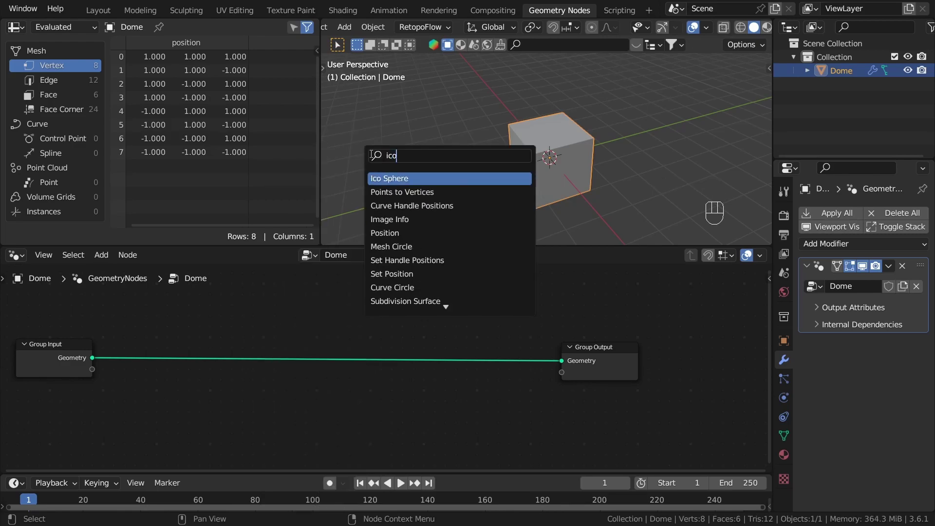
key(Return)
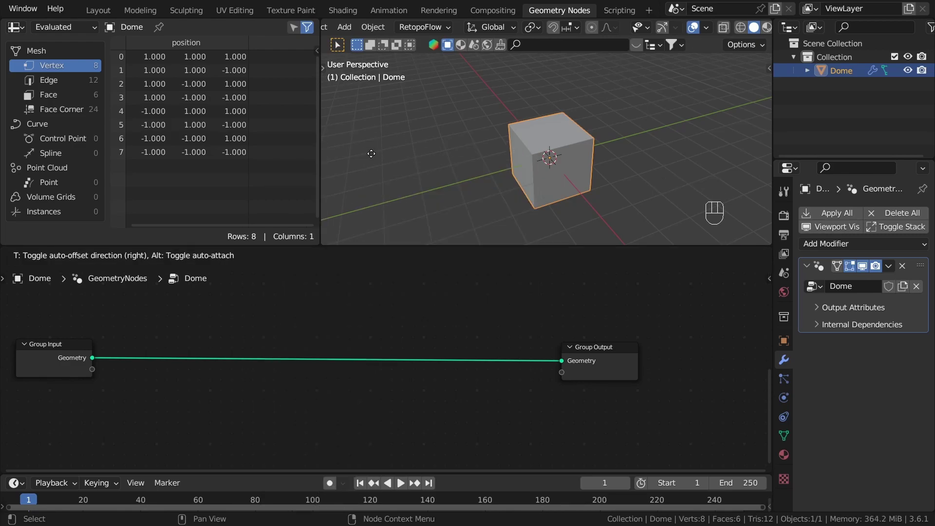
click(195, 344)
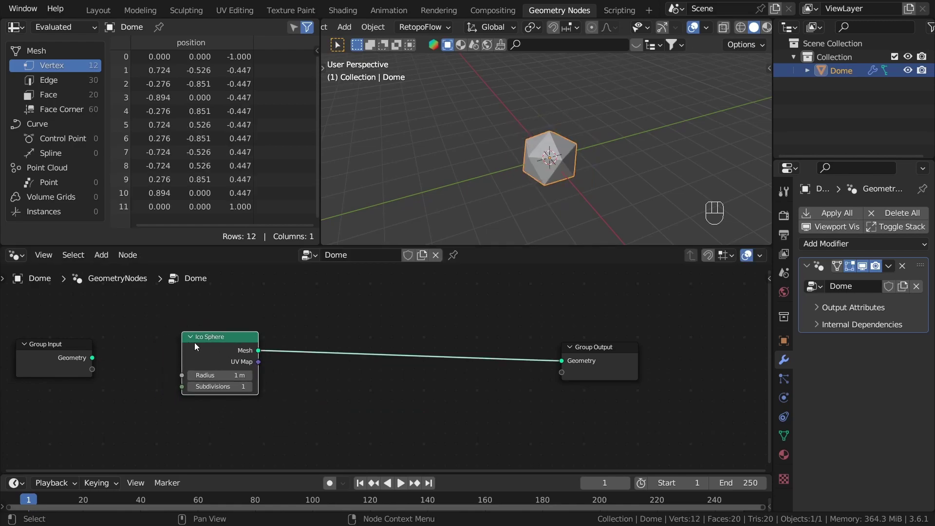
scroll(534, 162, up, 3)
drag(52, 361, 41, 353)
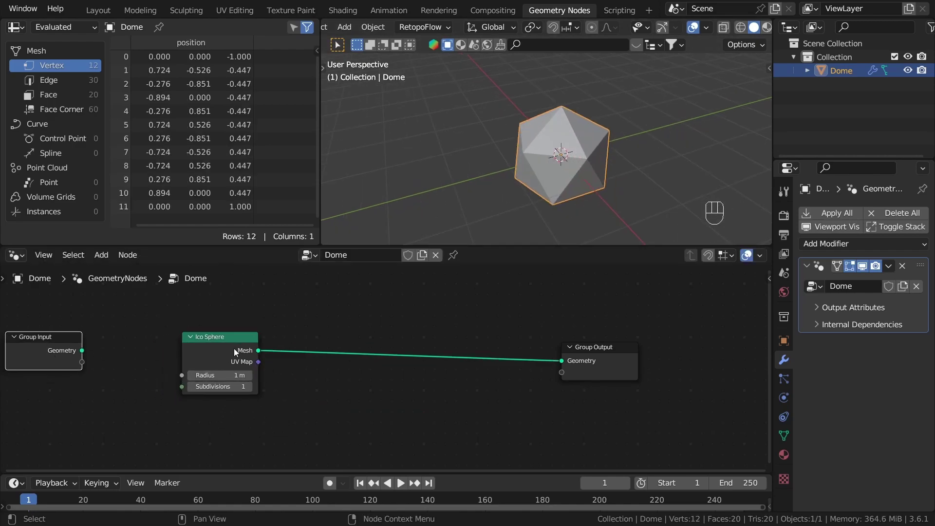
drag(236, 353, 255, 359)
Step: Set the Ico Sphere node's subdivisions to 3 and inspect the resulting sphere
middle_drag(639, 122, 597, 137)
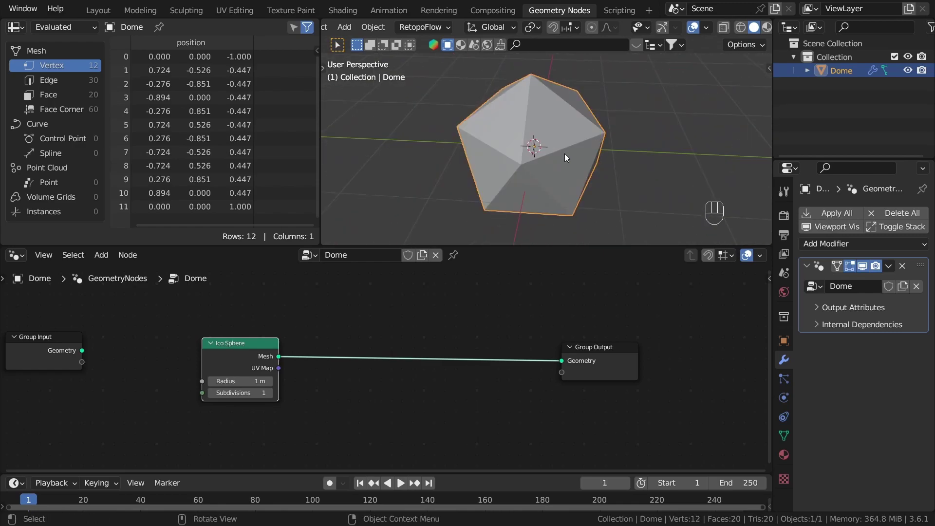
middle_drag(524, 104, 647, 156)
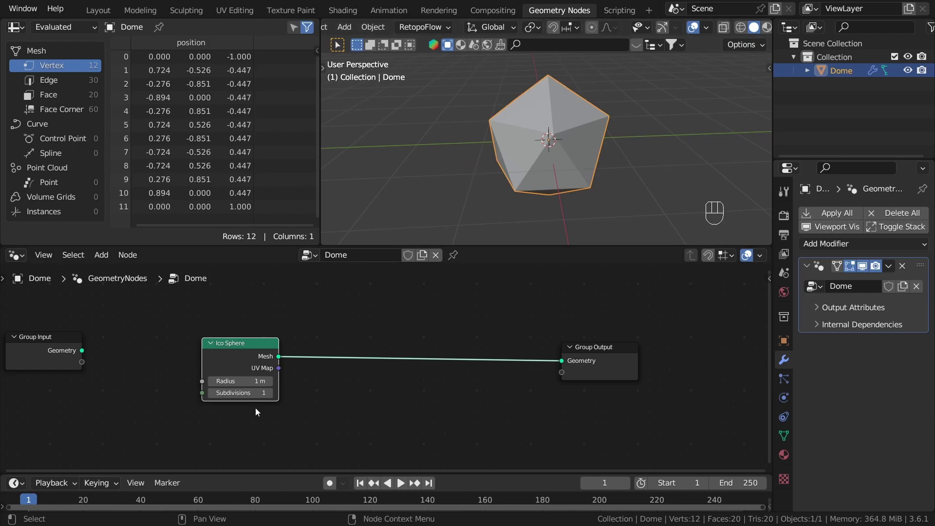
scroll(258, 404, up, 2)
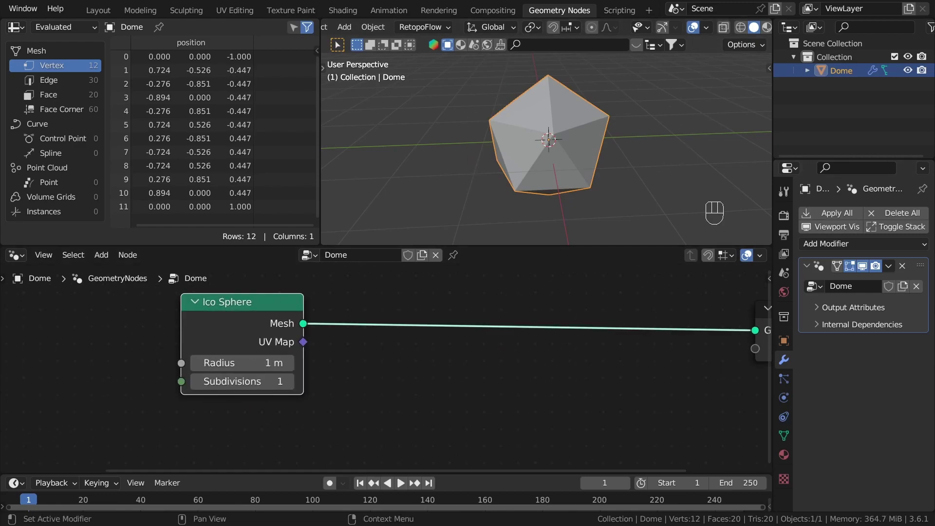
scroll(726, 310, up, 1)
drag(205, 387, 234, 387)
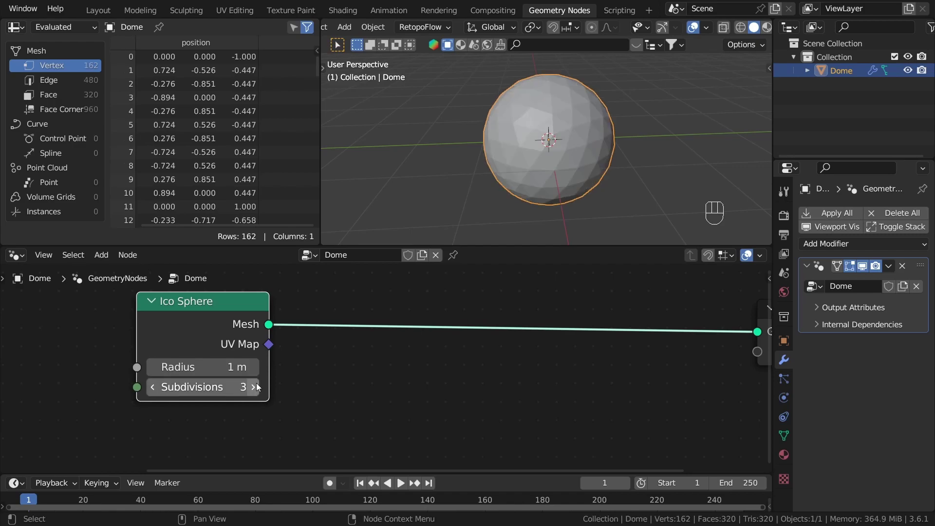
middle_drag(629, 132, 633, 158)
Step: Move the Group Output node farther away from the Ico Sphere node
scroll(450, 379, down, 4)
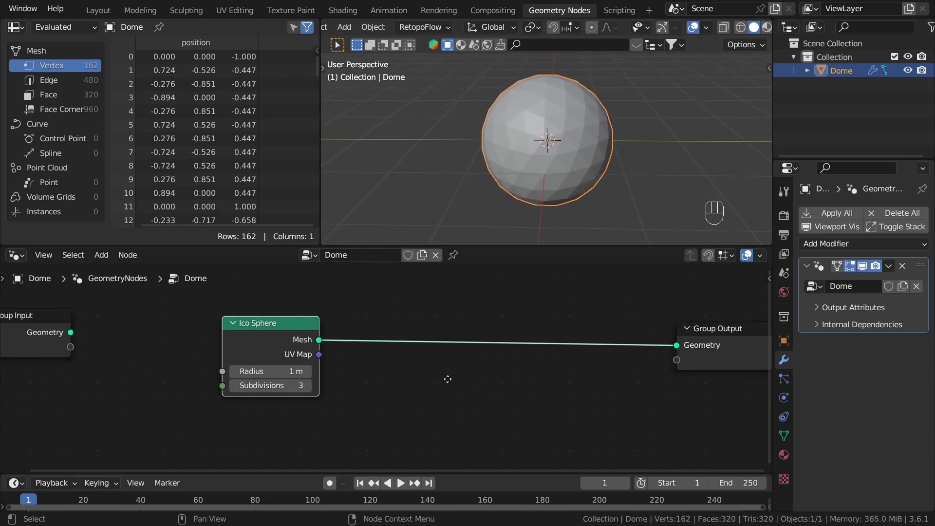
middle_drag(447, 378, 334, 385)
scroll(384, 390, down, 4)
drag(582, 369, 750, 366)
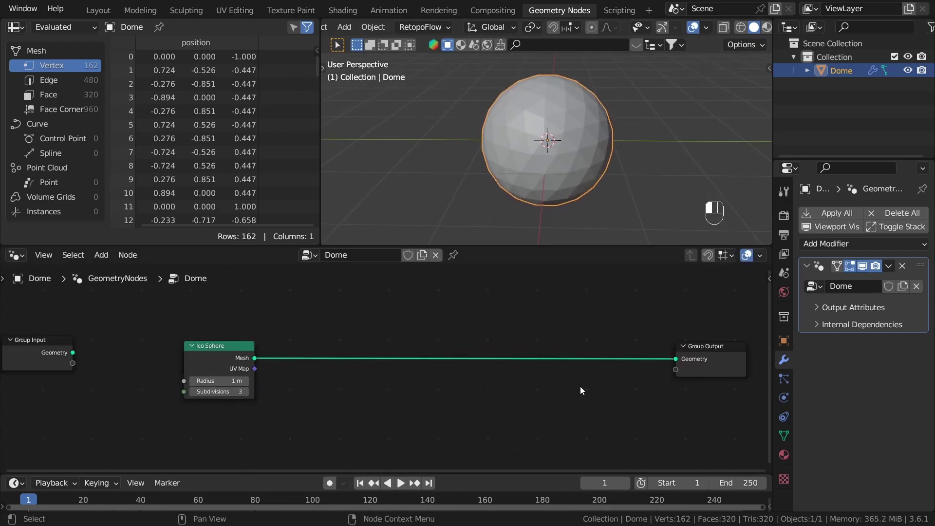
Step: Insert a Delete Geometry node between the Ico Sphere and Group Output nodes
middle_drag(652, 116, 558, 142)
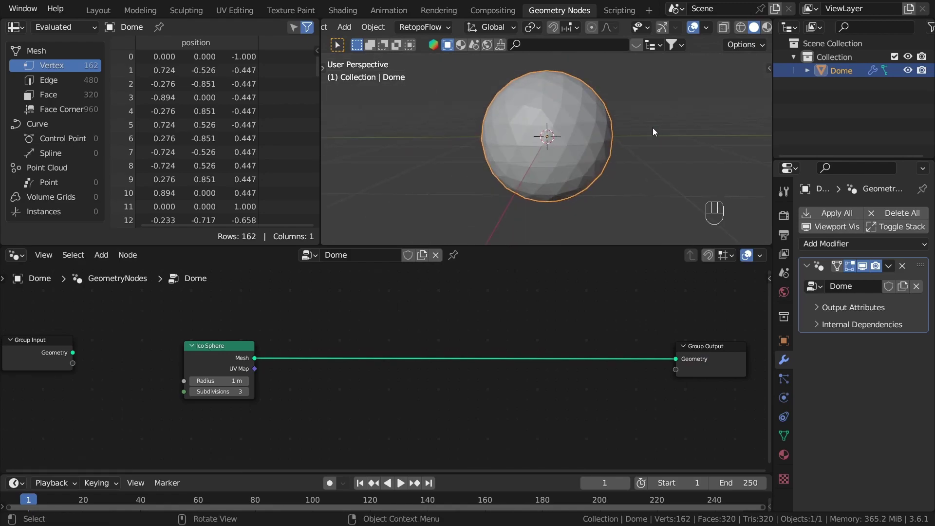
mouse_move(650, 137)
middle_down()
mouse_move(654, 166)
mouse_move(591, 121)
mouse_move(457, 100)
middle_up()
scroll(671, 425, down, 2)
middle_drag(667, 424, 458, 320)
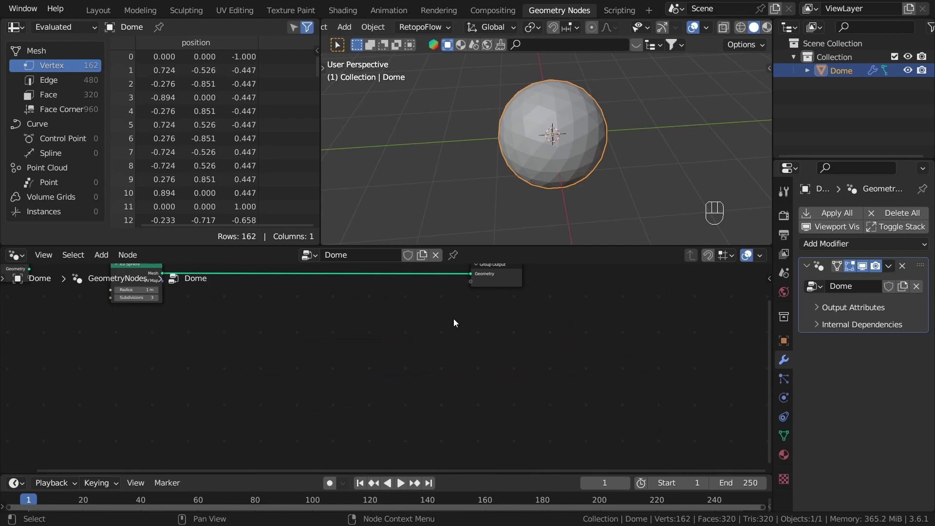
key(shift+a)
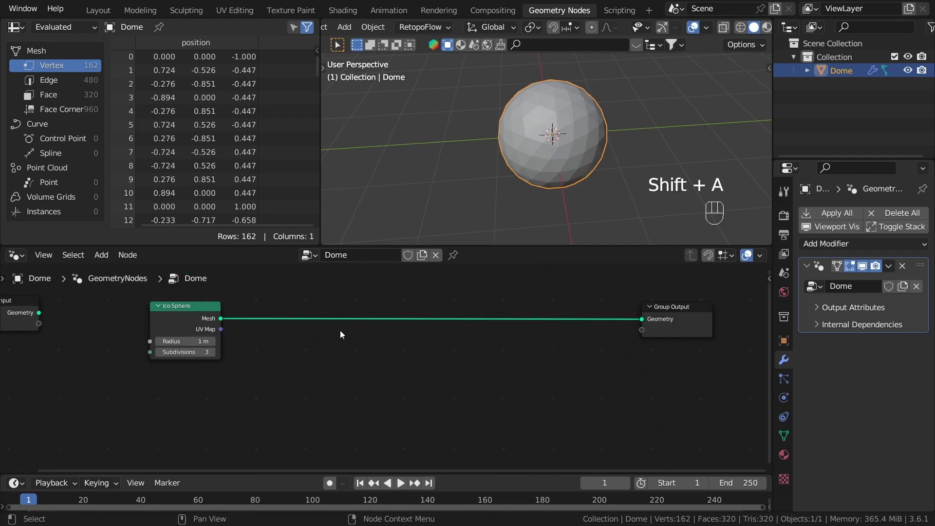
key(shift+a)
mouse_move(340, 331)
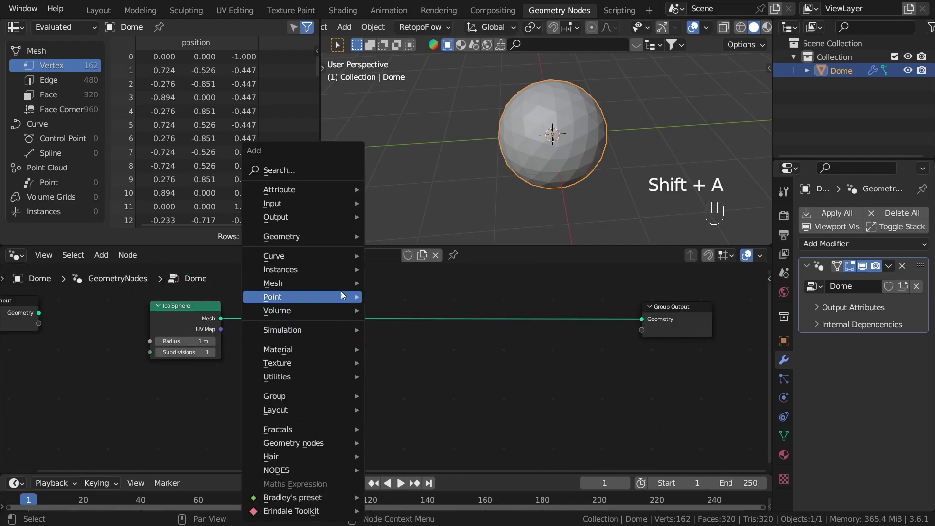
key(Escape)
key(shift+a)
mouse_move(333, 296)
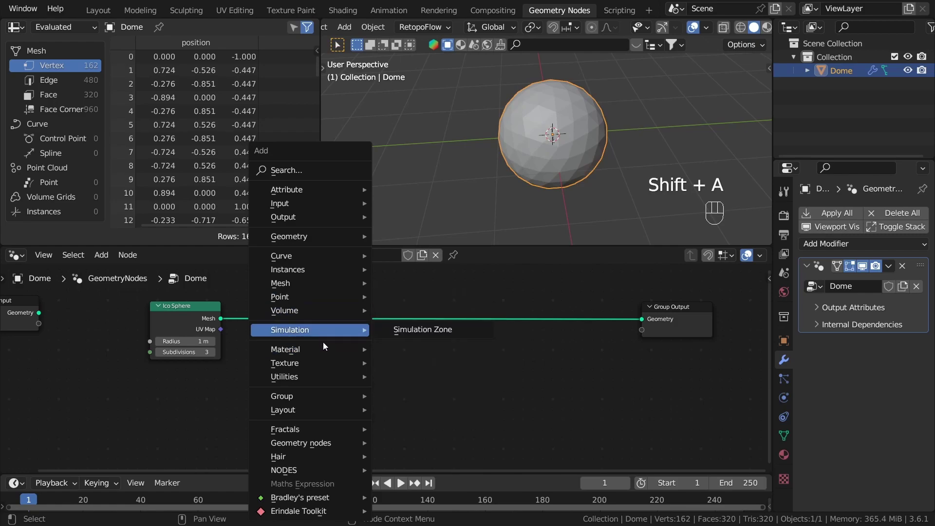
mouse_move(344, 241)
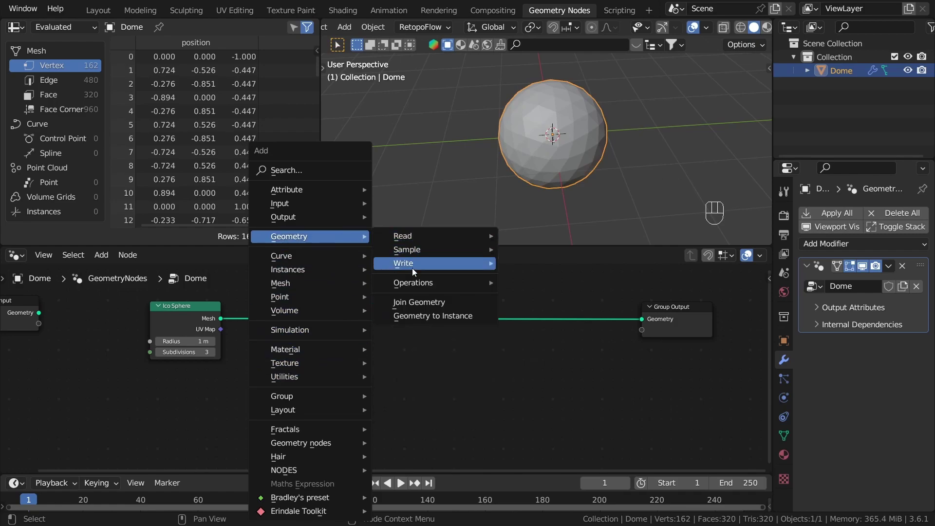
mouse_move(434, 284)
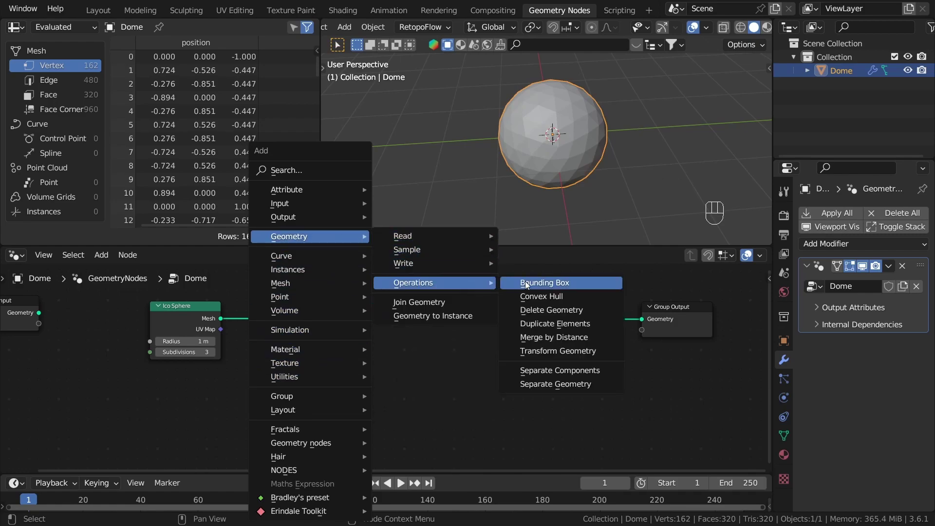
click(563, 314)
click(287, 312)
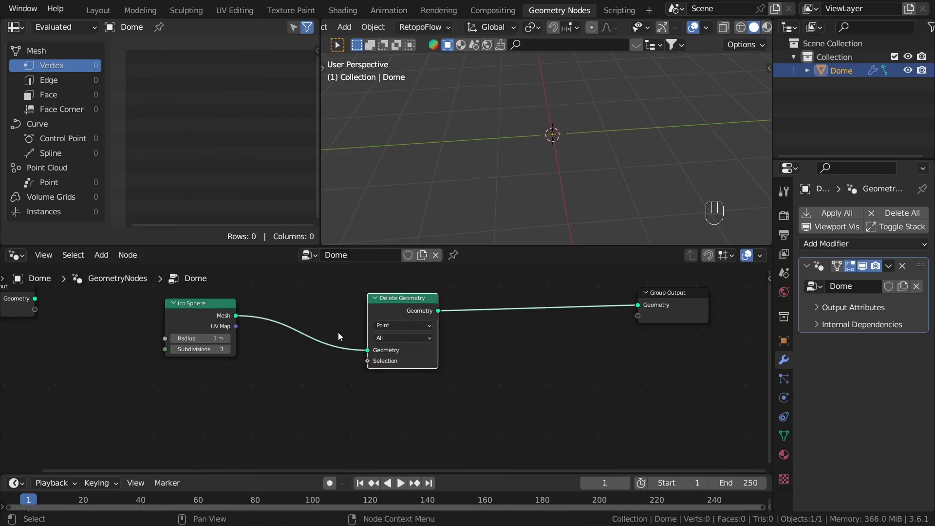
Step: Move the Delete Geometry node farther away from the Ico Sphere node
middle_drag(586, 192, 575, 179)
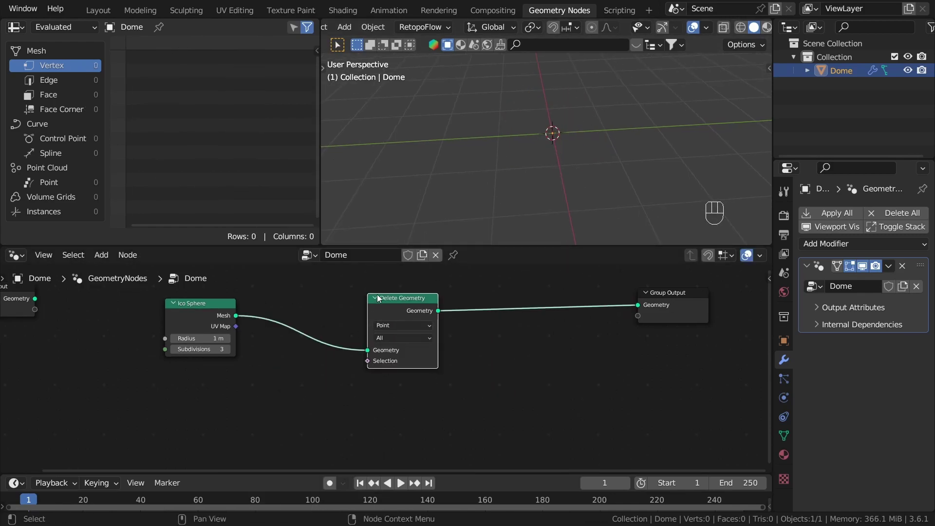
drag(378, 296, 418, 309)
click(367, 362)
Step: Examine the Delete Geometry node's Selection input and its effect in the viewport
middle_drag(359, 405, 429, 358)
scroll(361, 358, up, 3)
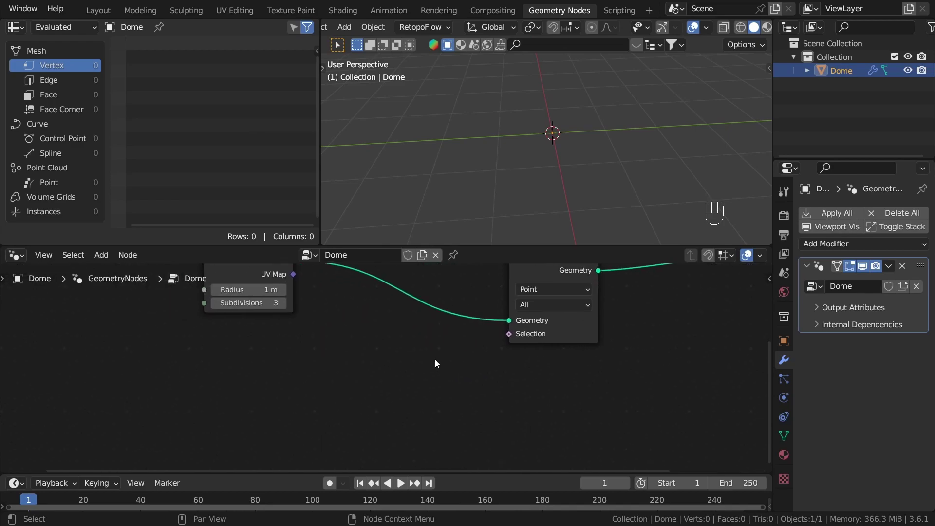
scroll(435, 360, down, 2)
scroll(413, 298, down, 1)
middle_drag(394, 305, 369, 339)
scroll(474, 388, up, 2)
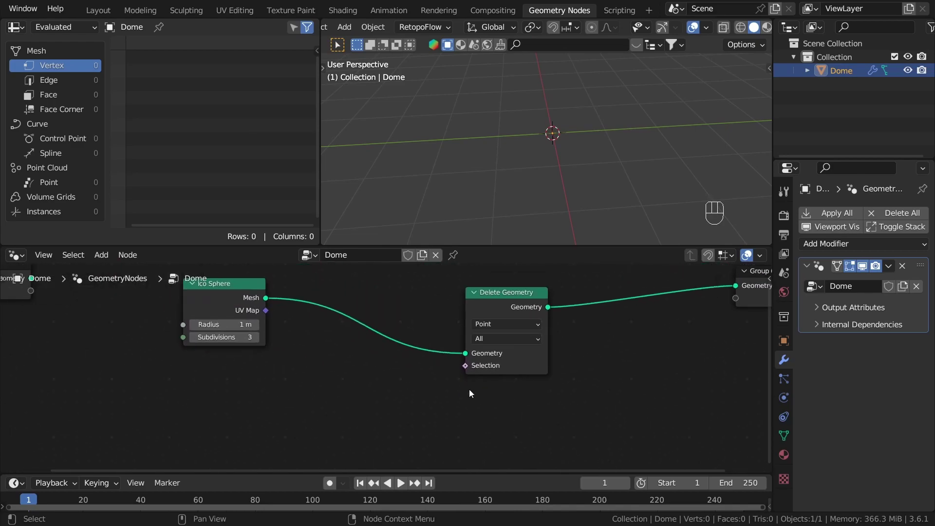
scroll(469, 366, up, 1)
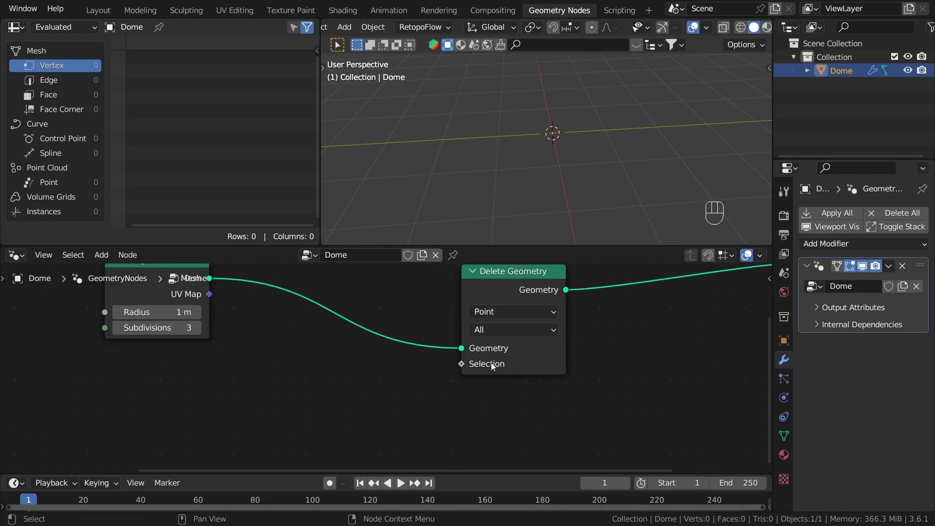
middle_drag(443, 446, 524, 376)
middle_drag(437, 405, 419, 473)
middle_drag(603, 214, 566, 187)
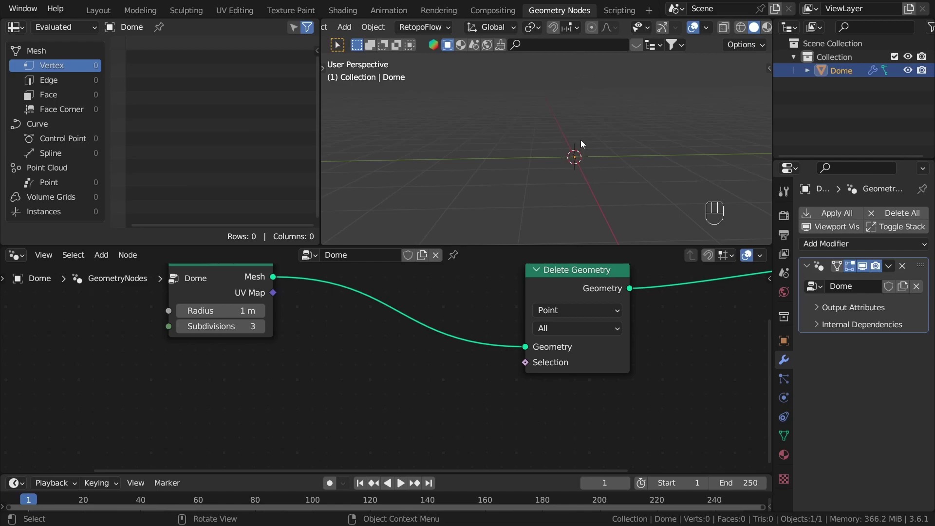
Step: Nudge the Delete Geometry node farther over and add a Position node below the Ico Sphere node
scroll(566, 353, down, 2)
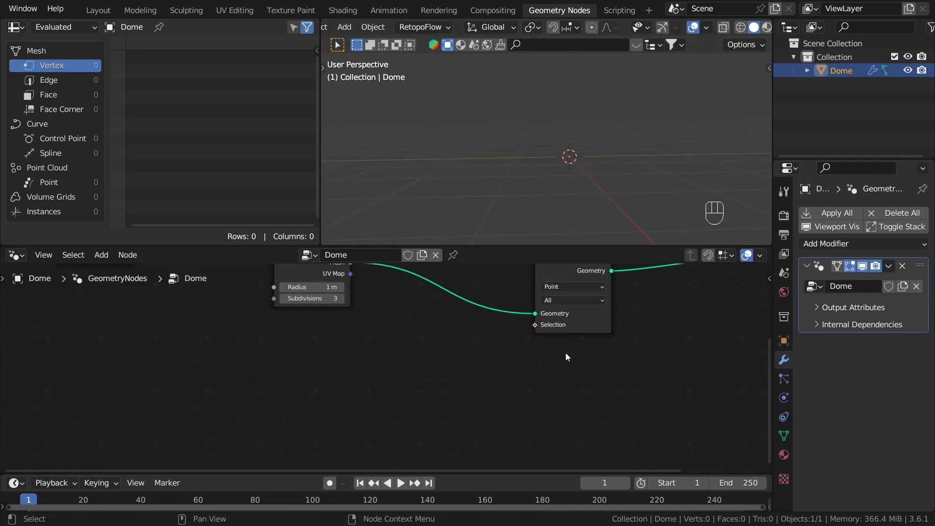
scroll(551, 351, down, 1)
drag(564, 303, 575, 298)
middle_drag(390, 422, 430, 382)
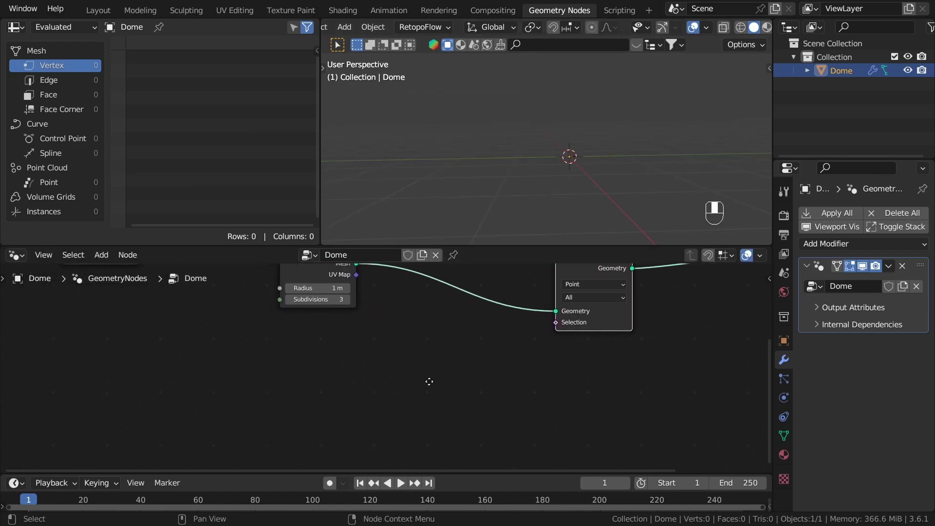
click(410, 323)
key(shift+a)
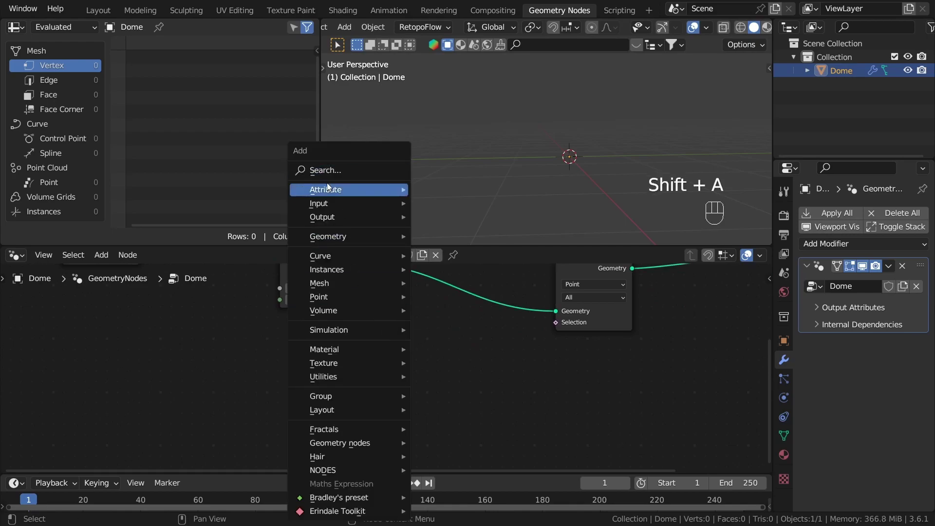
text(pos)
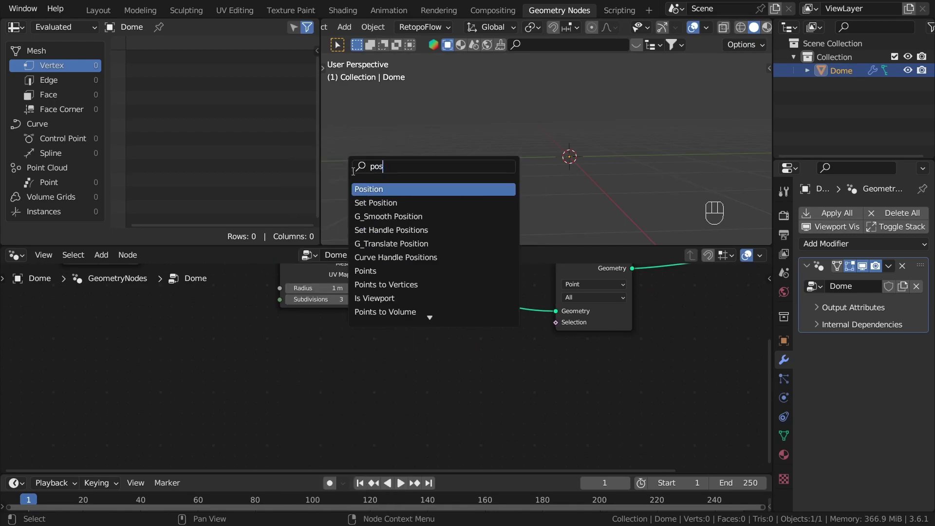
key(Return)
click(274, 391)
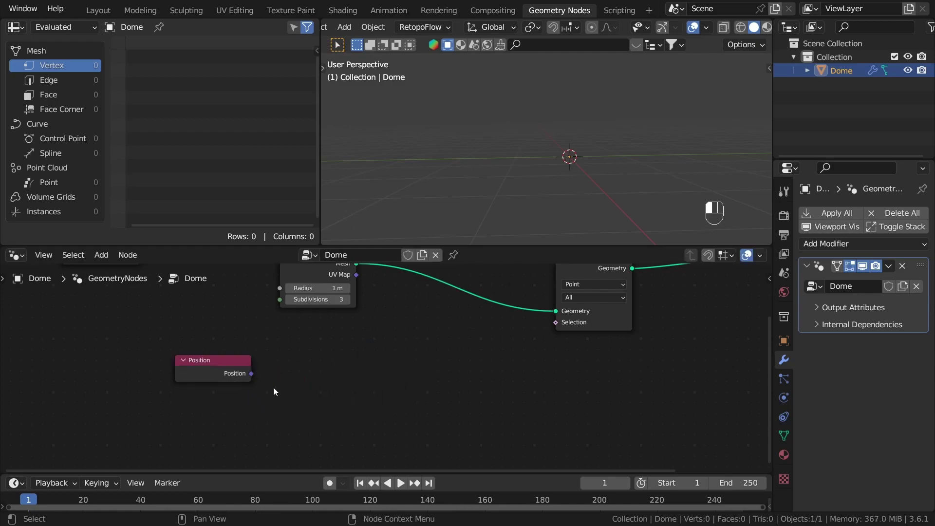
Step: Add a Separate XYZ node fed by the Position node's output and place it beside that node
scroll(264, 379, up, 1)
drag(248, 373, 327, 399)
text(sep)
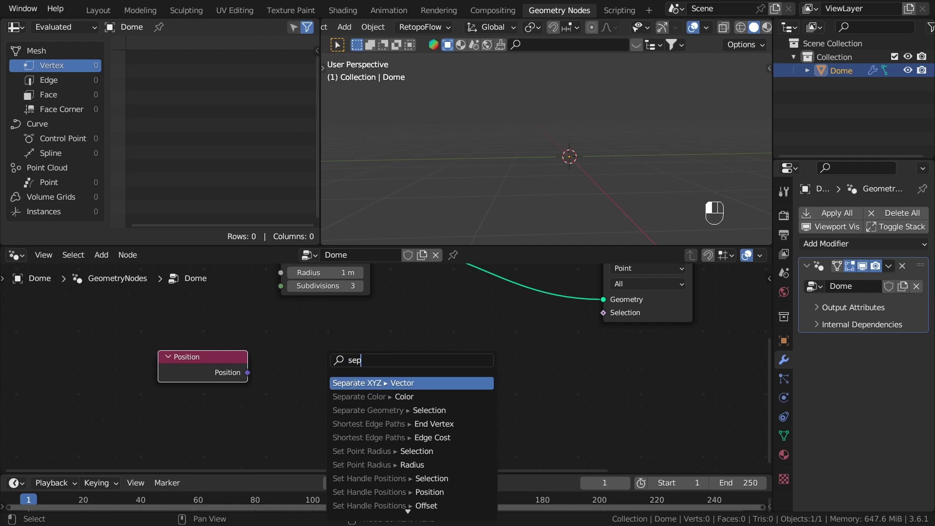
click(361, 383)
click(300, 347)
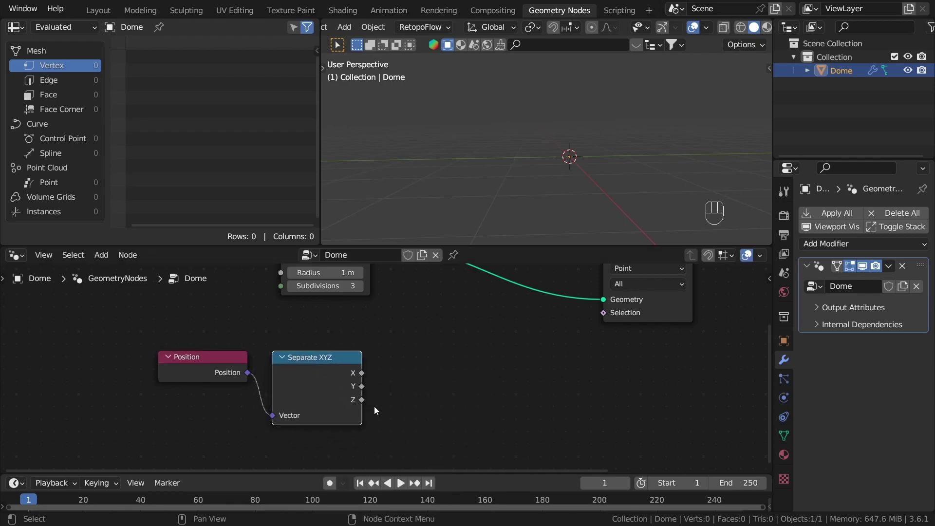
Step: Add a Less Than Compare node with the Separate XYZ node's Z output feeding its A input
drag(361, 401, 442, 390)
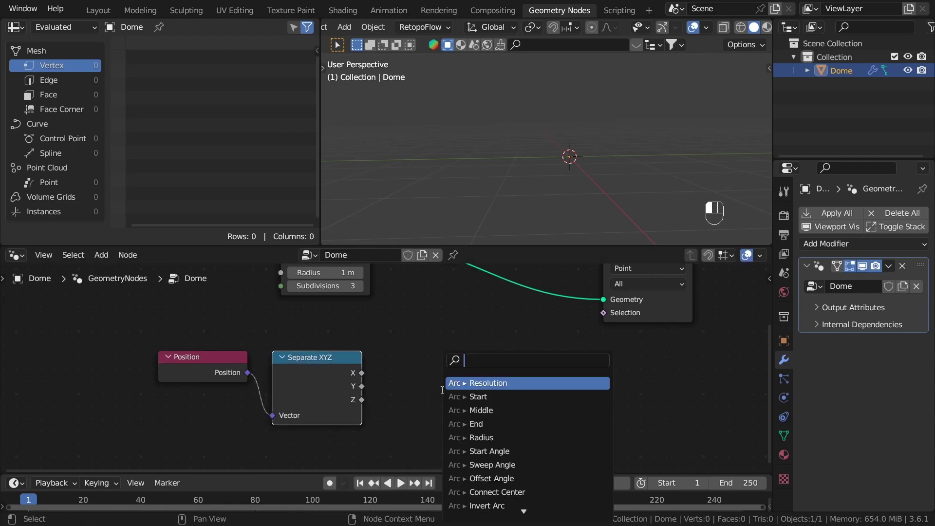
text(less)
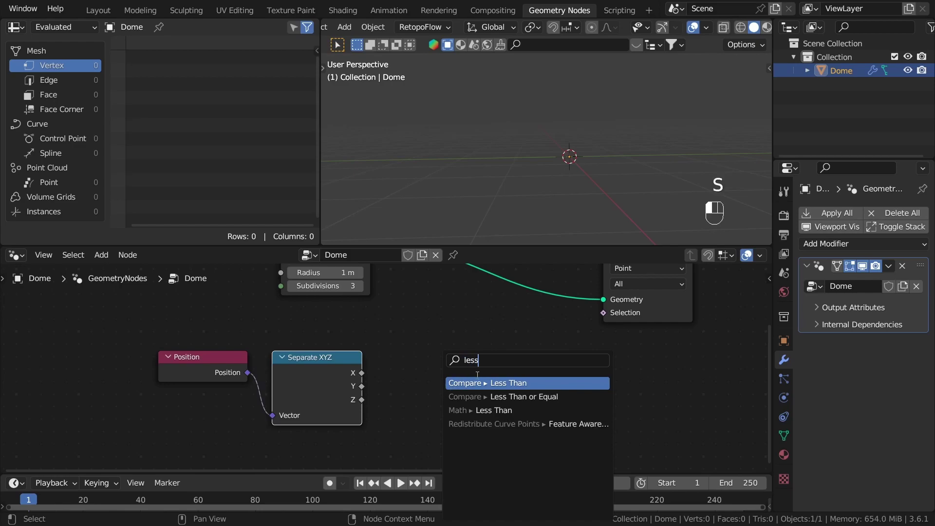
key(Return)
click(463, 344)
Step: Connect the Less Than node's Result to the Selection input of the Delete Geometry node
drag(522, 369, 564, 364)
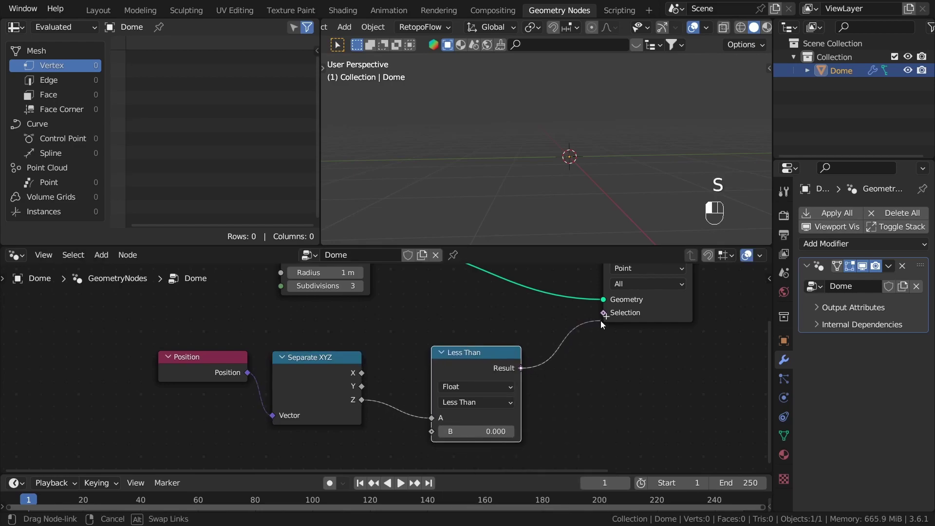
drag(601, 320, 605, 317)
click(596, 337)
Step: Set the Less Than node's B value to -0.01
scroll(533, 107, up, 4)
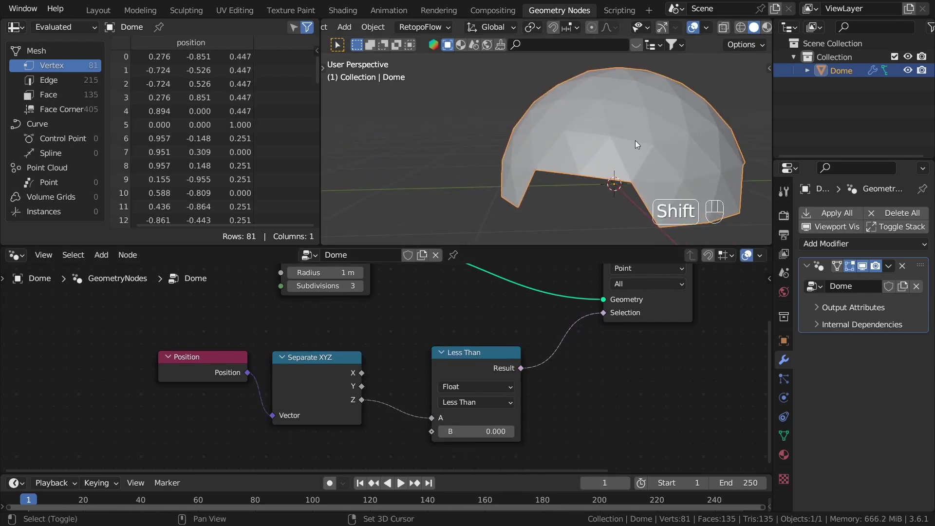
shift+middle_drag(635, 141, 606, 124)
scroll(485, 439, up, 3)
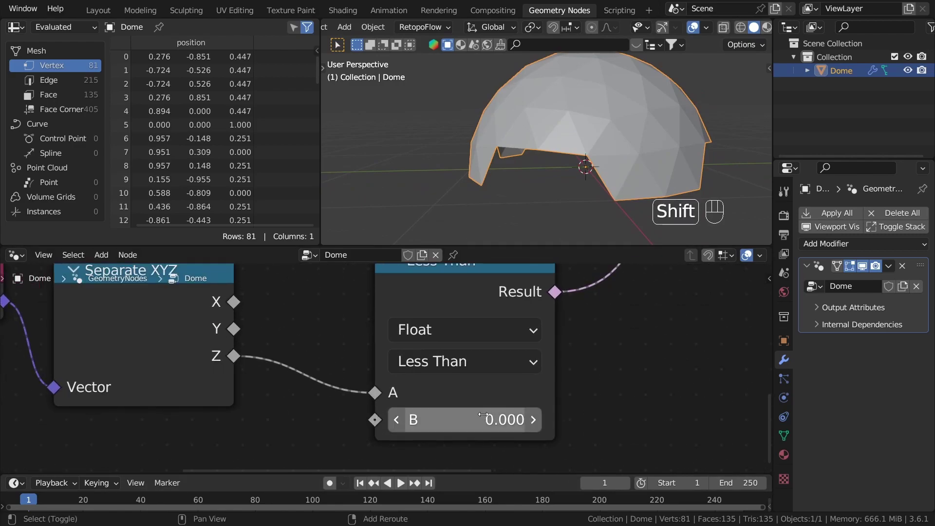
mouse_move(484, 414)
mouse_down()
mouse_move(470, 414)
mouse_move(492, 415)
mouse_move(482, 414)
mouse_up()
middle_drag(568, 127, 526, 102)
scroll(487, 417, up, 1)
double_click(493, 413)
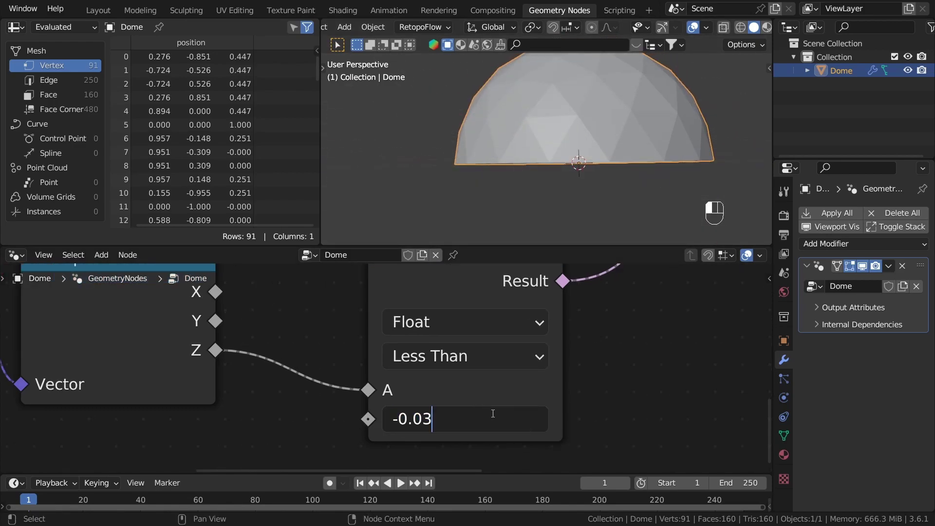
key(BackSpace)
text(1)
key(Return)
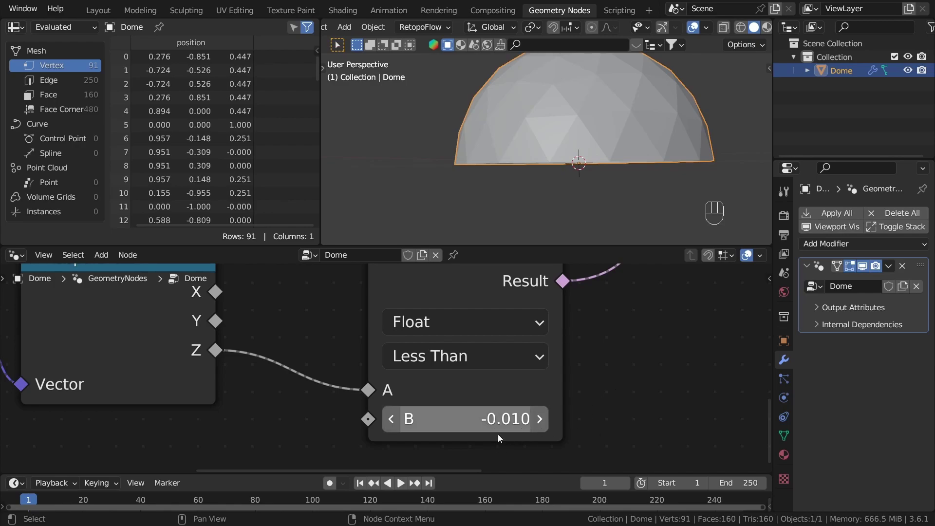
Step: Examine the overall shape of the dome and its cut lower edge
scroll(497, 433, down, 1)
middle_drag(498, 426, 445, 418)
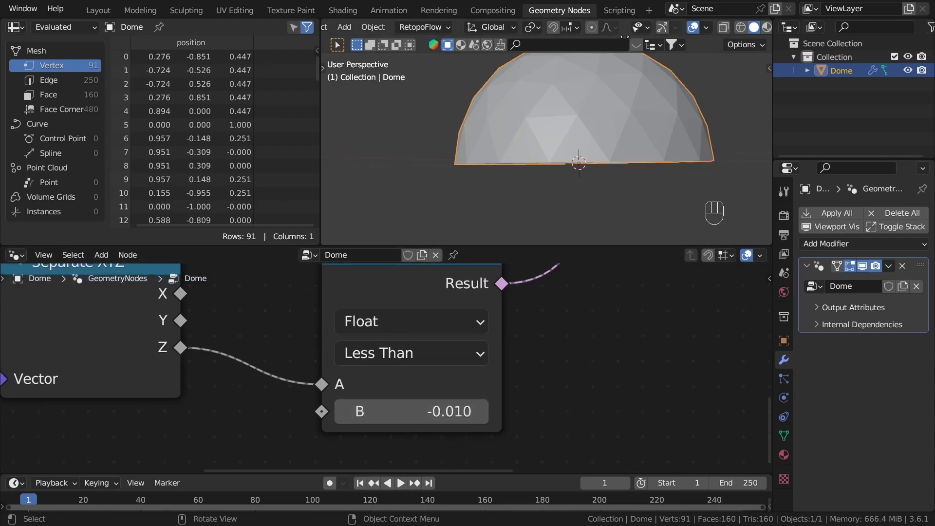
scroll(628, 28, down, 2)
middle_drag(626, 112, 614, 175)
scroll(596, 202, down, 3)
scroll(584, 404, down, 6)
scroll(460, 404, down, 5)
Step: Test the dome with Ico Sphere subdivisions ranging from 2 to 5 and return the value to 3
middle_drag(295, 325, 390, 397)
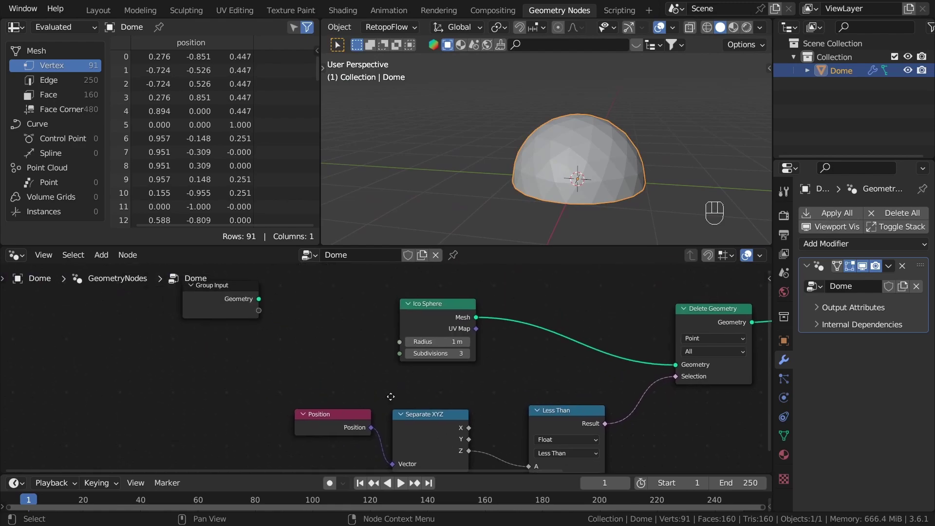
scroll(460, 331, up, 8)
click(475, 384)
click(474, 384)
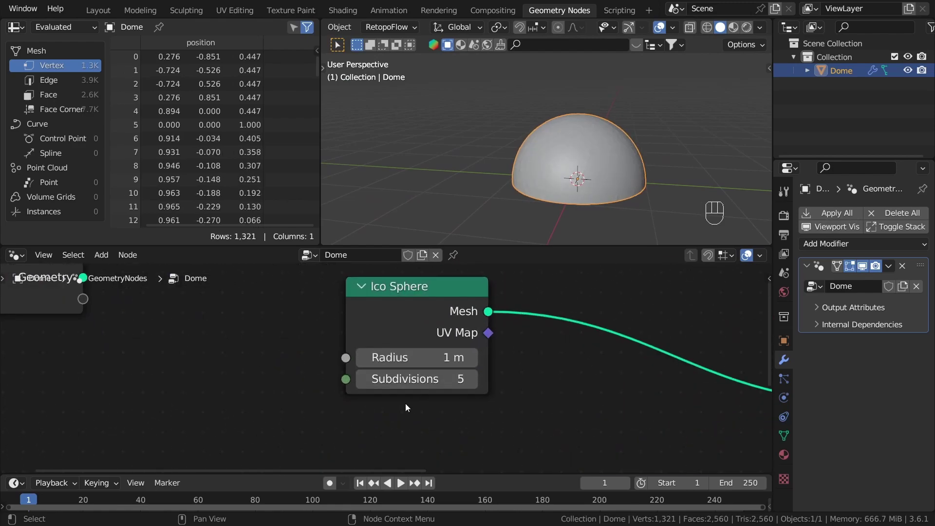
click(367, 384)
click(367, 384)
click(363, 384)
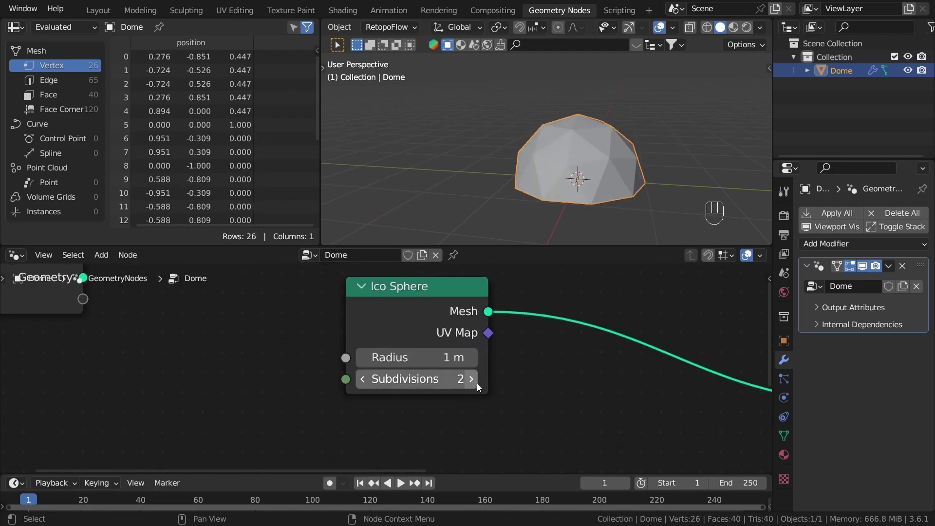
click(472, 383)
click(473, 384)
click(473, 384)
click(360, 381)
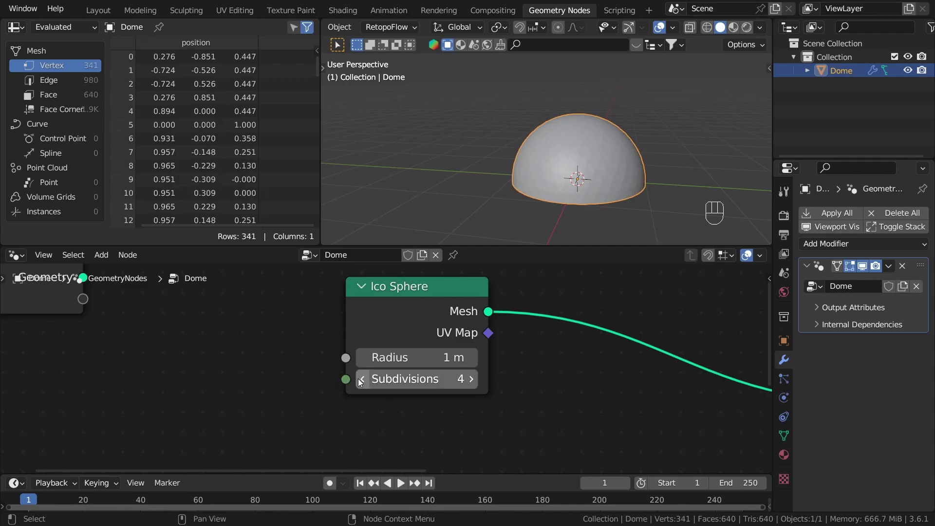
click(361, 381)
Step: Group the Ico Sphere, Position, Separate XYZ, Less Than and Delete Geometry nodes in a frame labelled "Base geometry"
scroll(370, 382, down, 6)
middle_drag(550, 438, 565, 336)
scroll(565, 337, up, 4)
scroll(461, 364, down, 3)
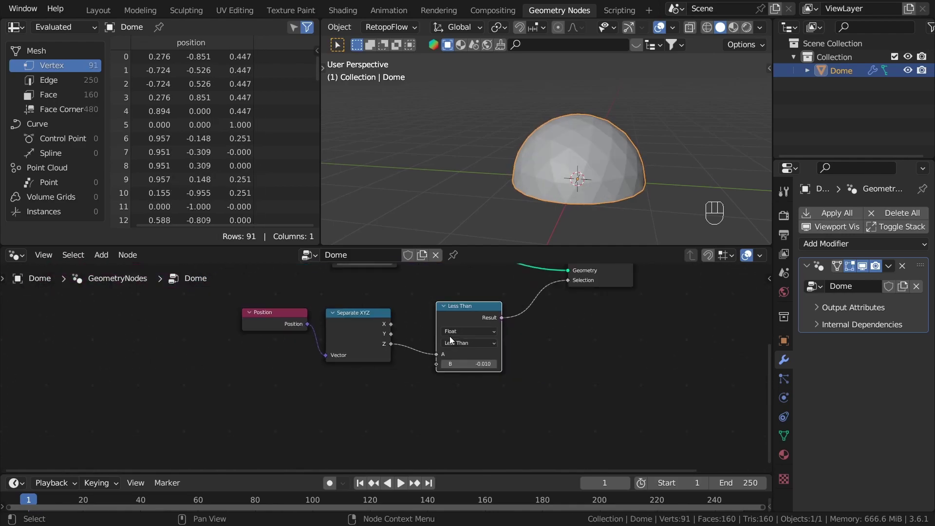
middle_drag(460, 292, 466, 416)
middle_drag(671, 319, 462, 336)
scroll(393, 338, down, 4)
scroll(463, 336, down, 3)
drag(442, 433, 228, 328)
key(ctrl+j)
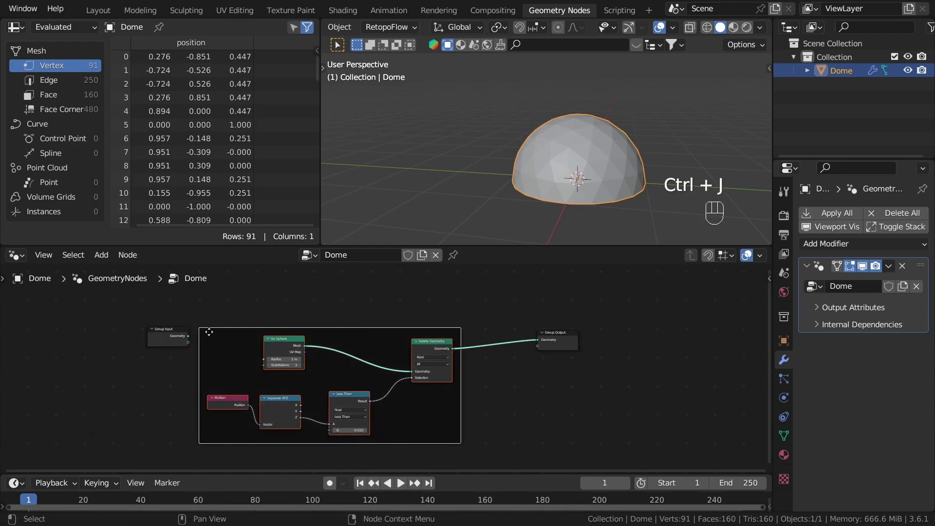
key(F2)
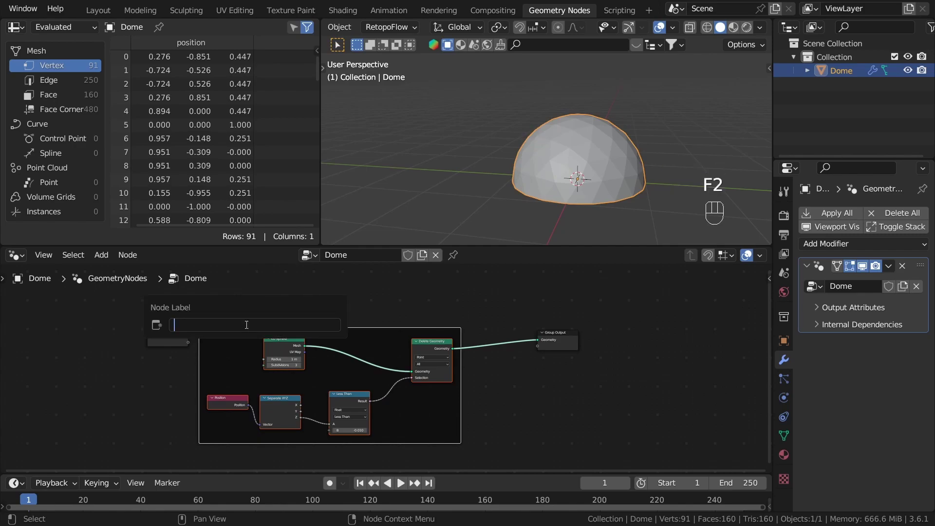
text(Base geometry)
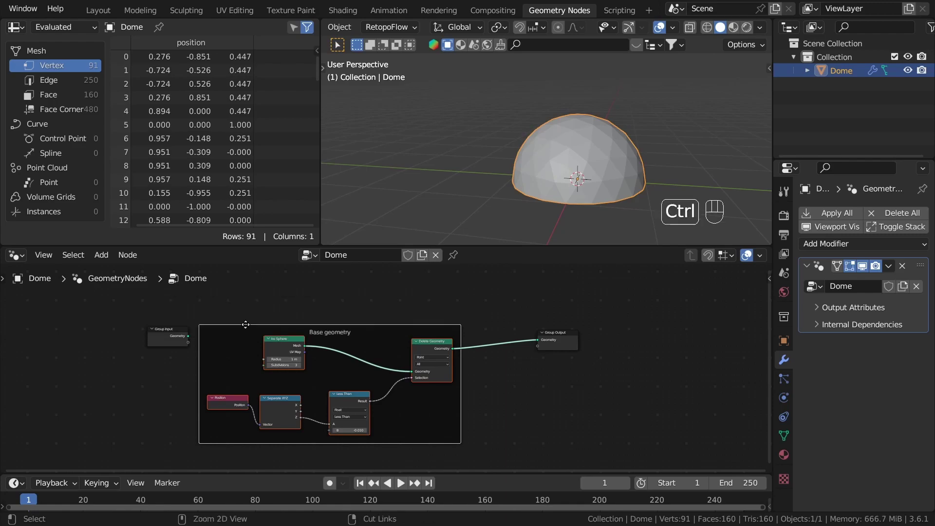
Step: Save the file and move the Group Output node far away from the Base geometry frame to make room for more nodes
key(ctrl+s)
middle_drag(581, 384, 414, 383)
drag(410, 335, 760, 347)
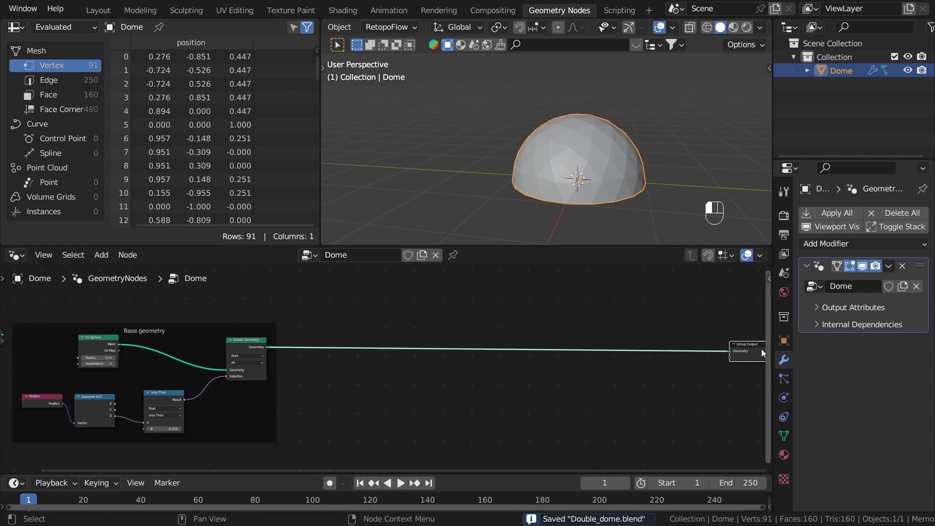
middle_drag(701, 358, 417, 358)
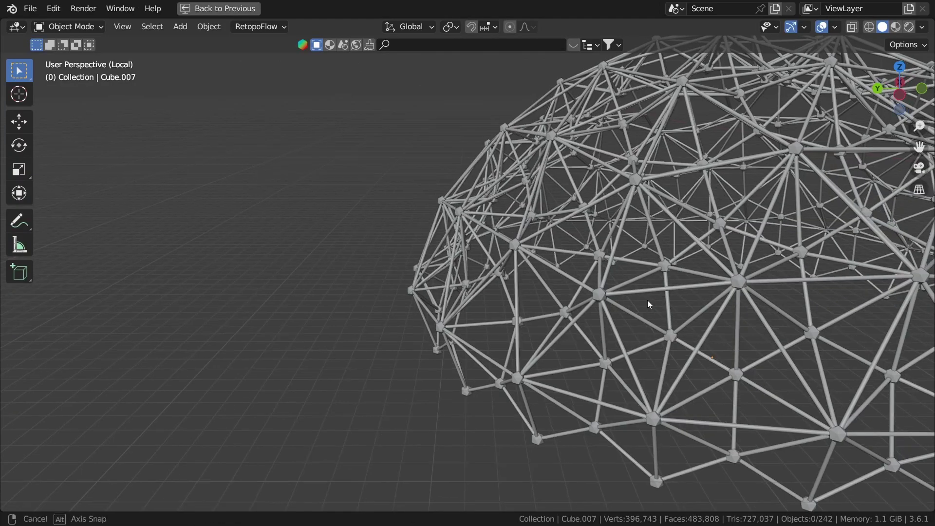
Step: Examine the finished double-layer dome from several angles, looking at its struts, joints and lower edge
middle_drag(647, 301, 630, 257)
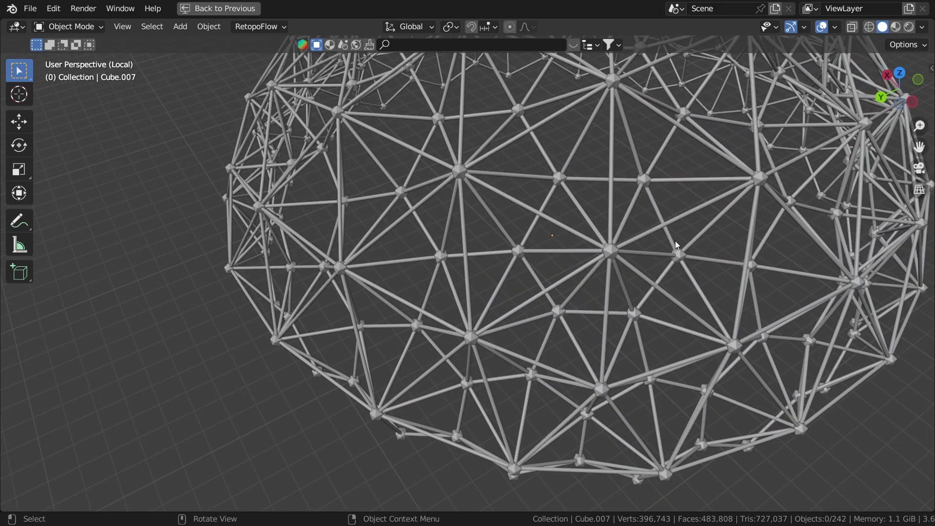
mouse_move(677, 245)
middle_down()
mouse_move(605, 292)
mouse_move(696, 209)
mouse_move(672, 196)
mouse_move(674, 263)
middle_up()
shift+middle_drag(674, 263, 638, 266)
middle_drag(639, 265, 699, 305)
scroll(699, 305, up, 2)
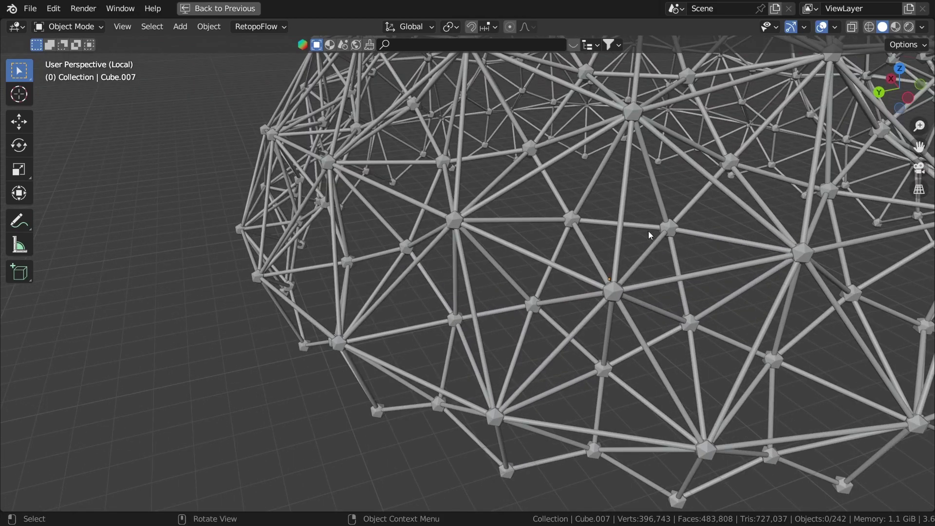
scroll(651, 365, down, 4)
middle_drag(679, 236, 587, 317)
scroll(586, 317, down, 3)
scroll(780, 238, up, 2)
middle_drag(645, 229, 483, 370)
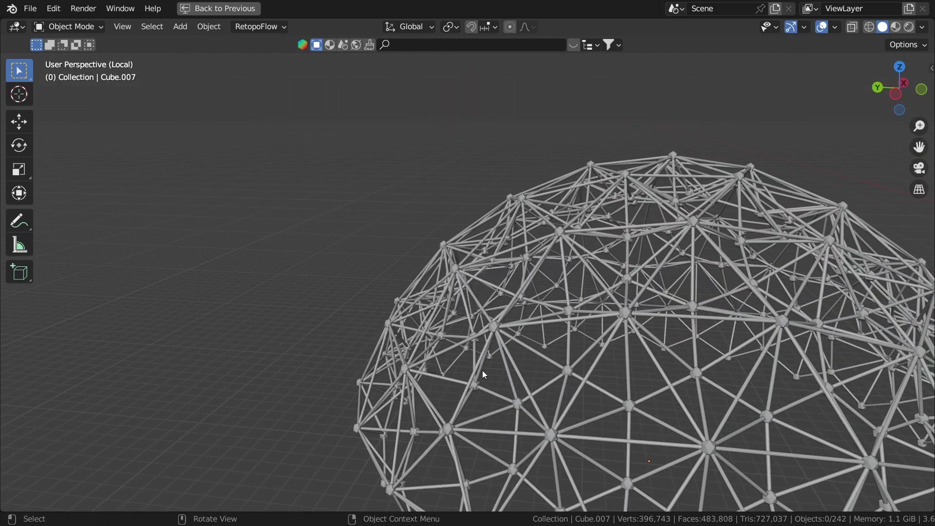
scroll(533, 325, up, 2)
shift+middle_drag(533, 325, 581, 339)
scroll(542, 323, up, 2)
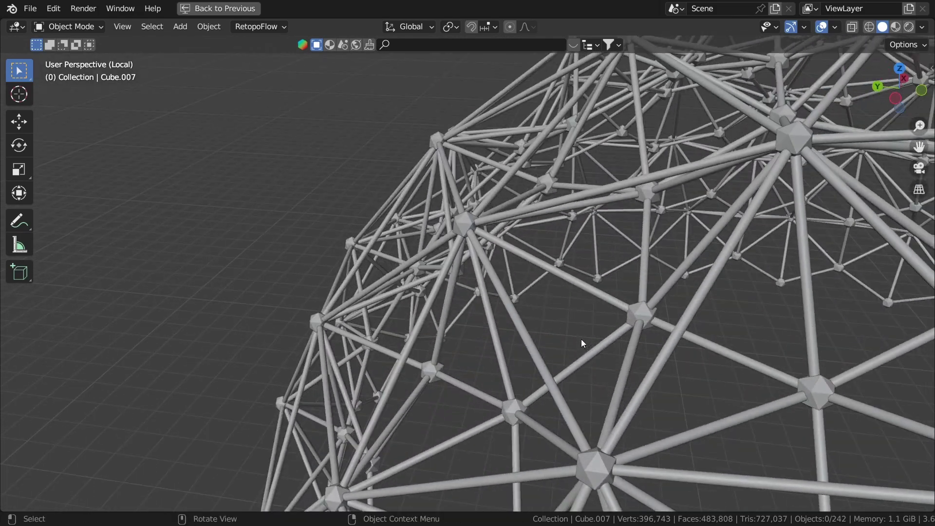
Step: Outline a hexagon of struts on the finished dome with the Annotate tool and trace the struts from its corners to the outer joint
click(17, 221)
middle_drag(531, 258, 569, 278)
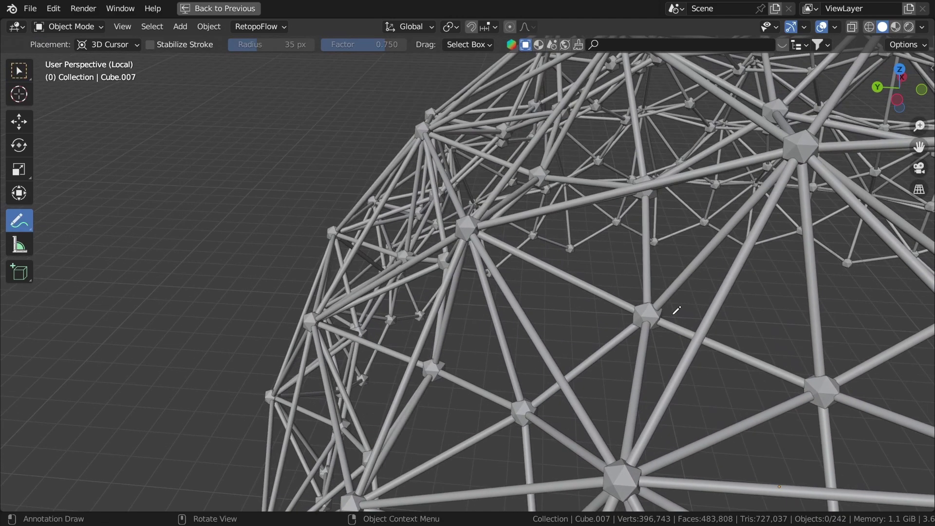
mouse_move(450, 441)
mouse_down()
mouse_move(652, 358)
mouse_move(699, 172)
mouse_up()
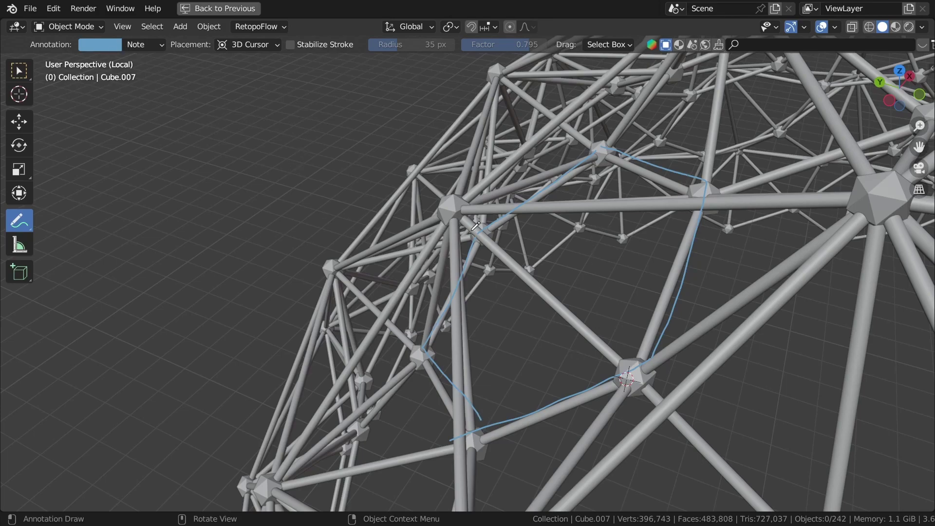
drag(461, 209, 629, 371)
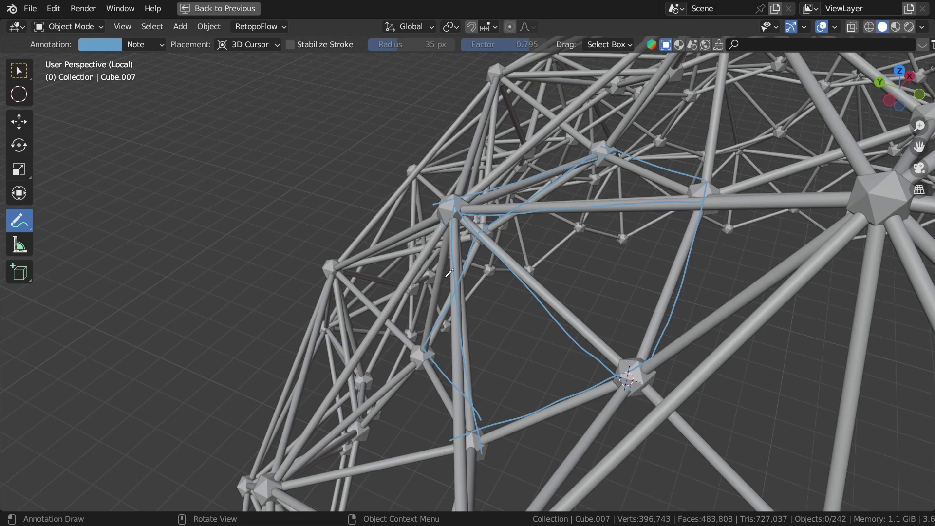
Step: Return to the selection tool and examine how struts connect the inner and outer layers of the finished dome
scroll(535, 258, up, 1)
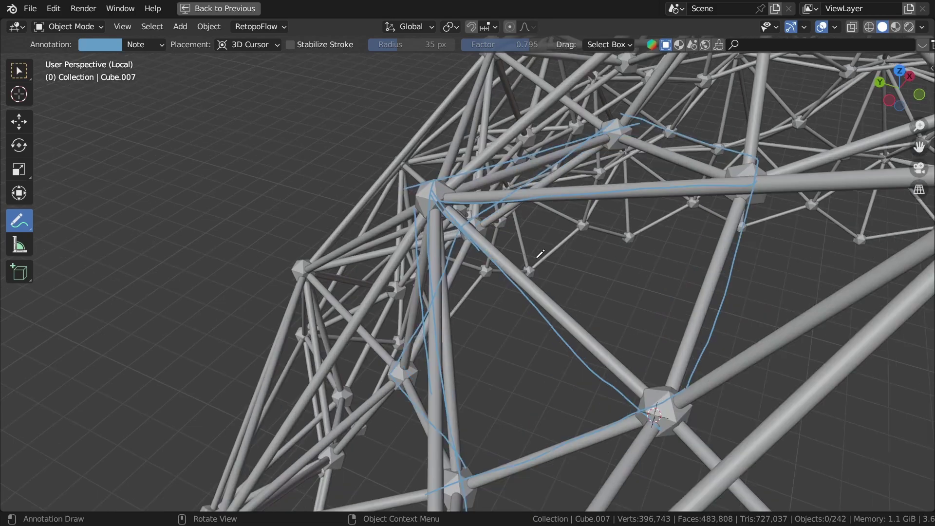
middle_drag(556, 266, 590, 270)
middle_drag(590, 271, 624, 276)
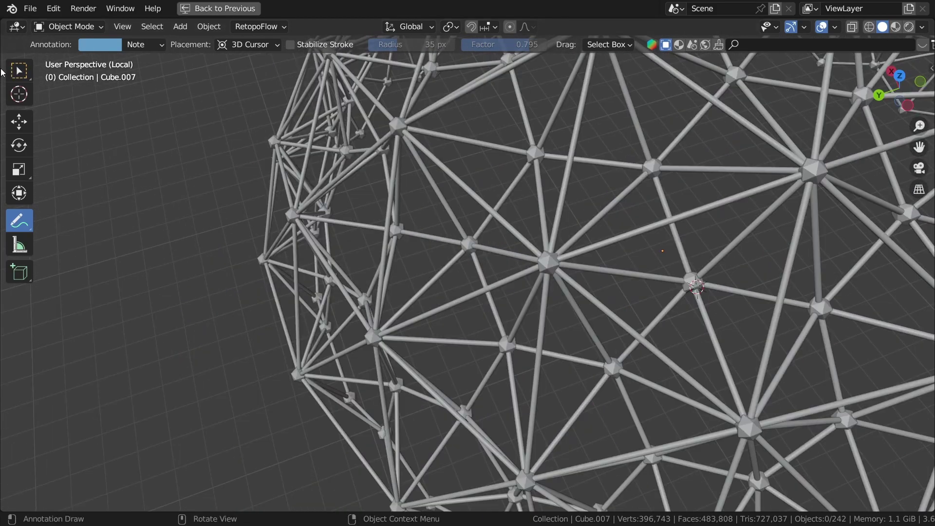
click(17, 68)
middle_drag(70, 91, 832, 317)
middle_drag(467, 247, 604, 256)
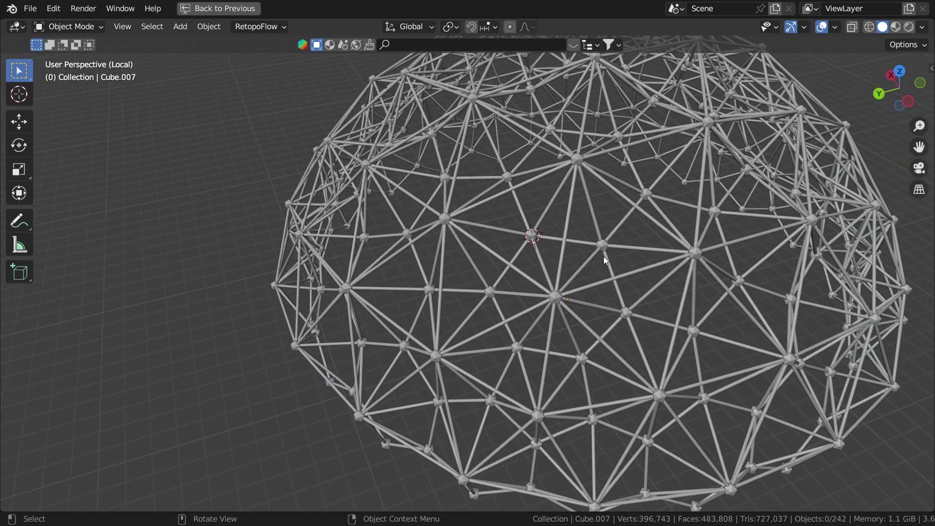
scroll(636, 244, up, 1)
middle_drag(489, 295, 613, 274)
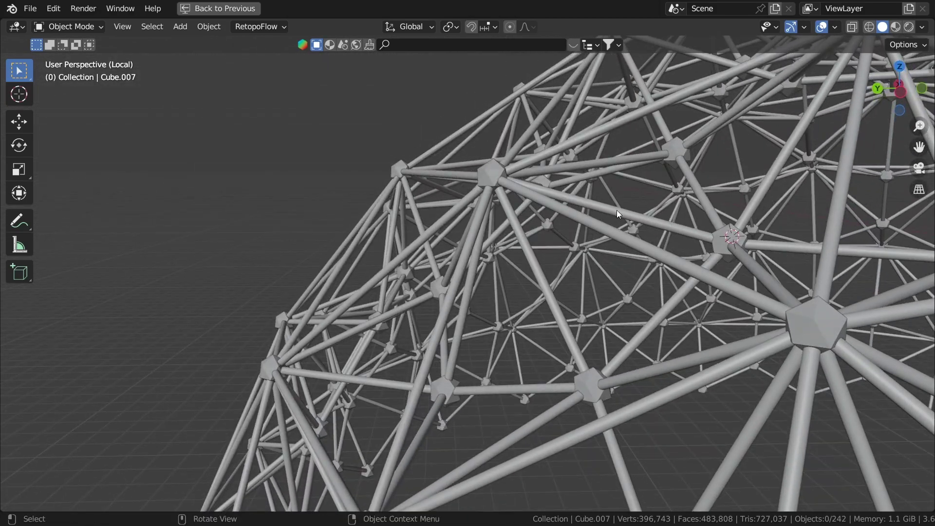
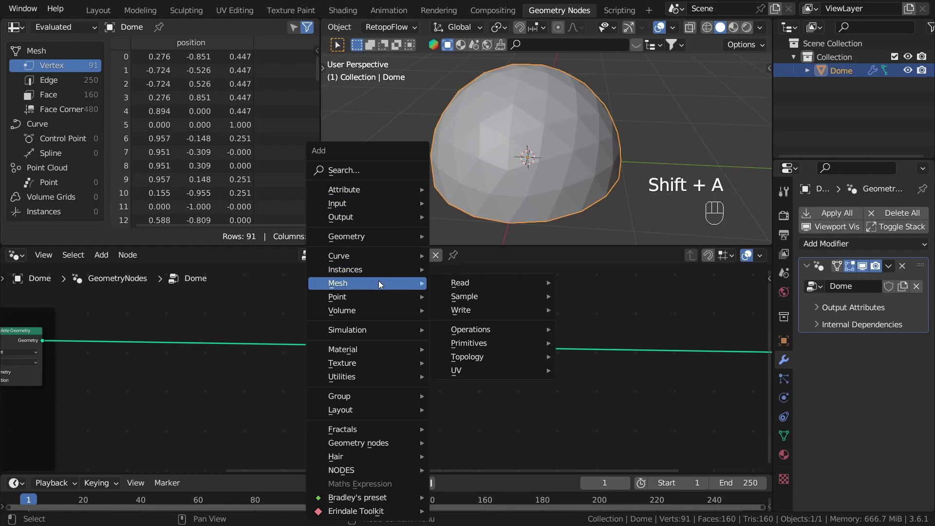
Step: Insert a Dual Mesh node on the link between the Delete Geometry node and the Group Output
mouse_move(517, 331)
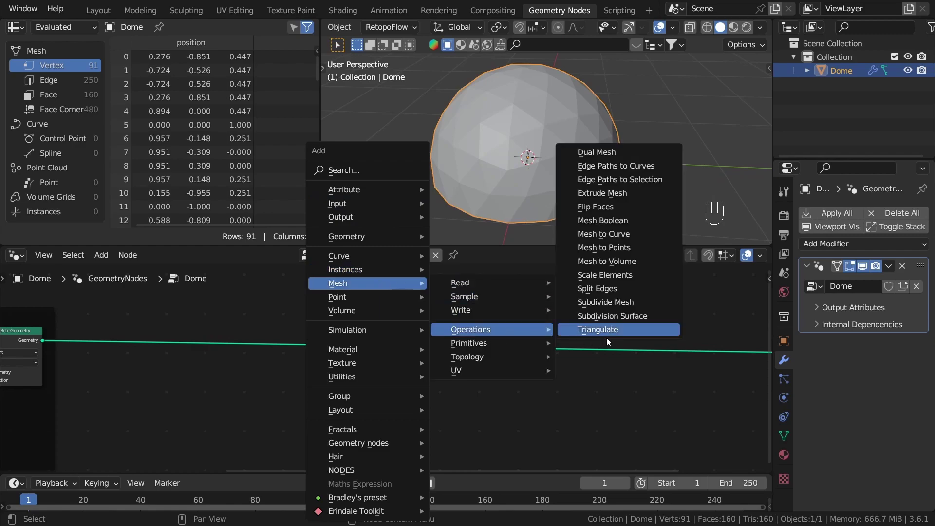
click(598, 152)
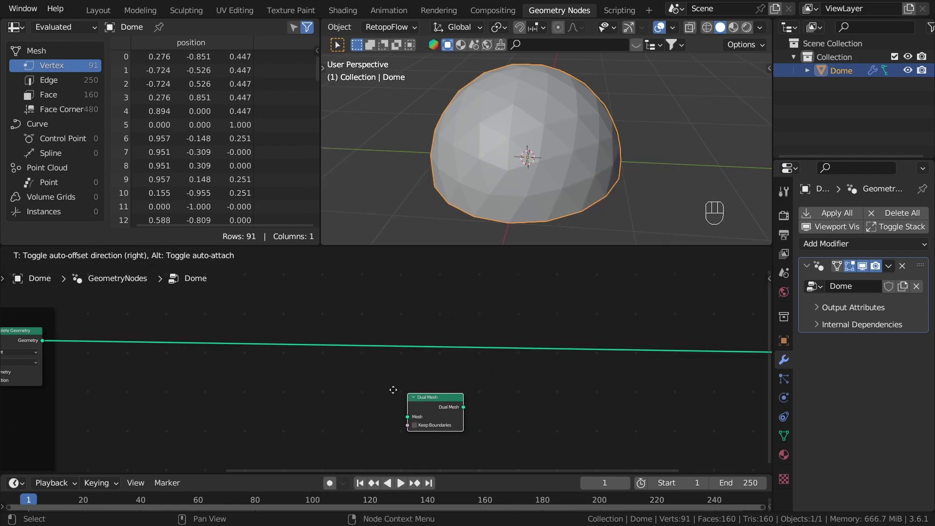
click(336, 326)
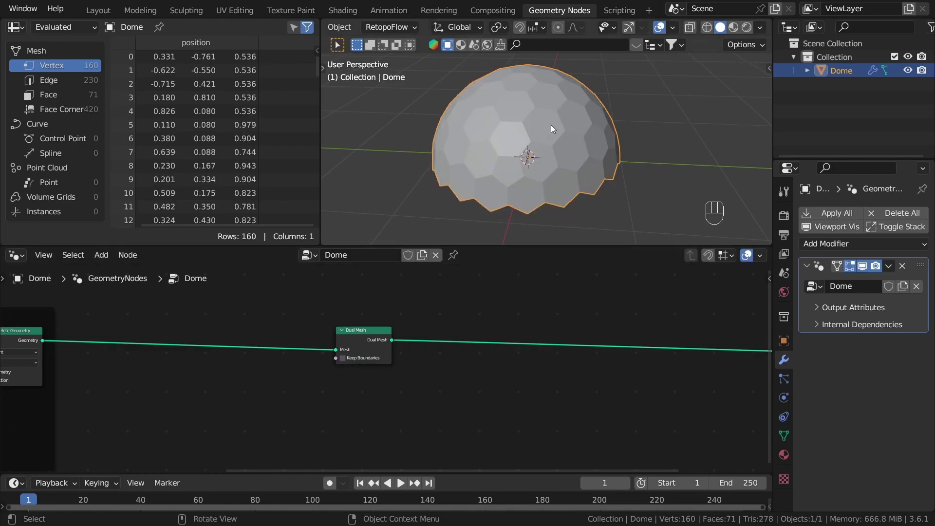
scroll(542, 150, up, 4)
middle_drag(506, 180, 538, 170)
scroll(645, 182, down, 2)
middle_drag(313, 361, 422, 376)
scroll(575, 372, up, 1)
Step: Compare the dome with the Dual Mesh node muted and unmuted, and move the node closer to the Base geometry frame
click(601, 358)
scroll(423, 374, up, 5)
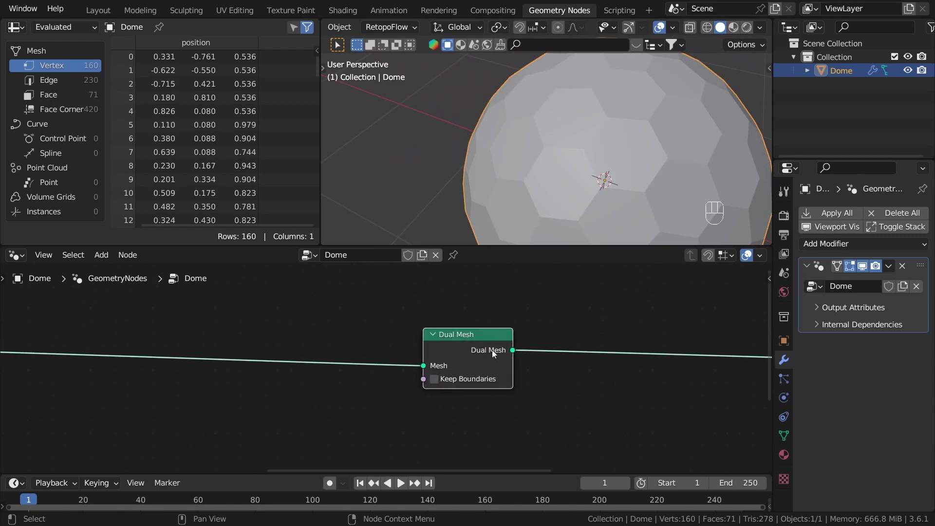
key(m)
key(m)
click(488, 316)
middle_drag(609, 164, 574, 220)
scroll(623, 175, up, 2)
scroll(621, 176, down, 1)
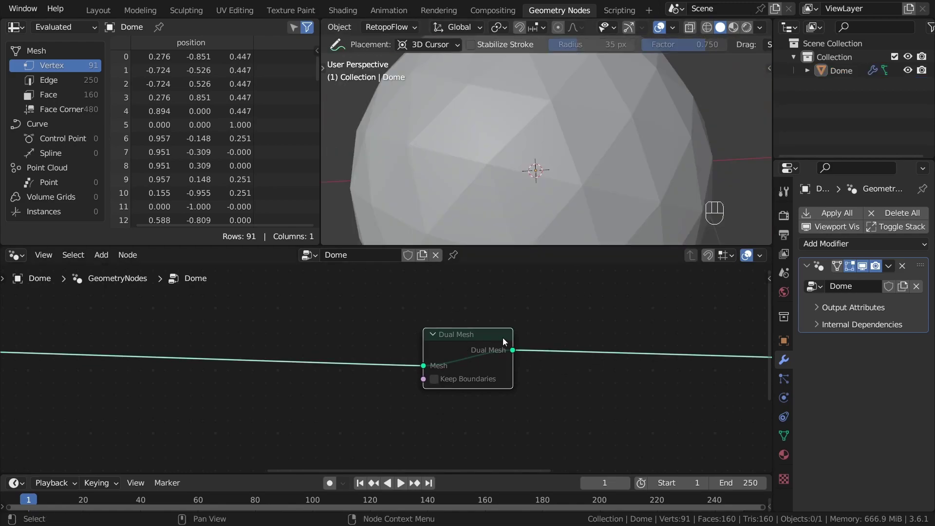
middle_drag(503, 338, 574, 336)
drag(546, 334, 475, 335)
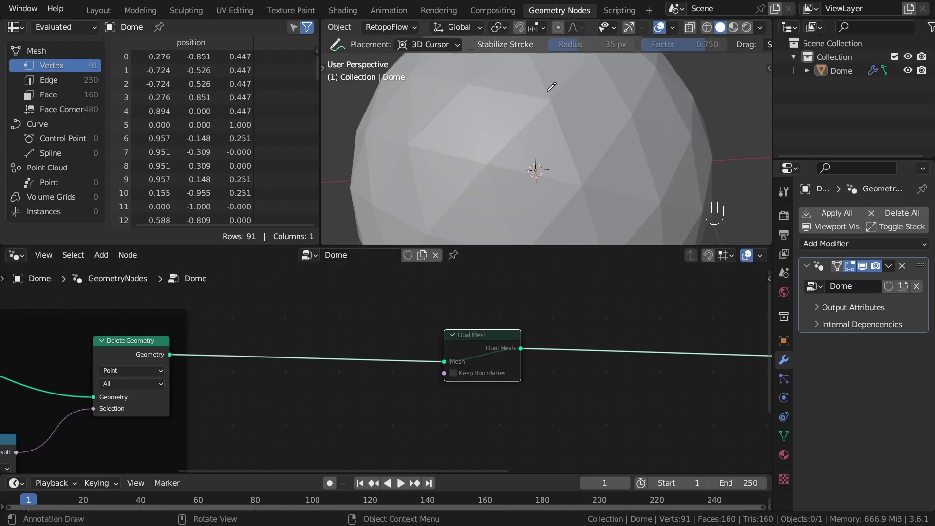
Step: Mark three vertices of the triangular dome with annotations, unmute the Dual Mesh node and outline the faces around the marks
drag(549, 101, 547, 104)
drag(480, 169, 488, 165)
drag(574, 184, 580, 188)
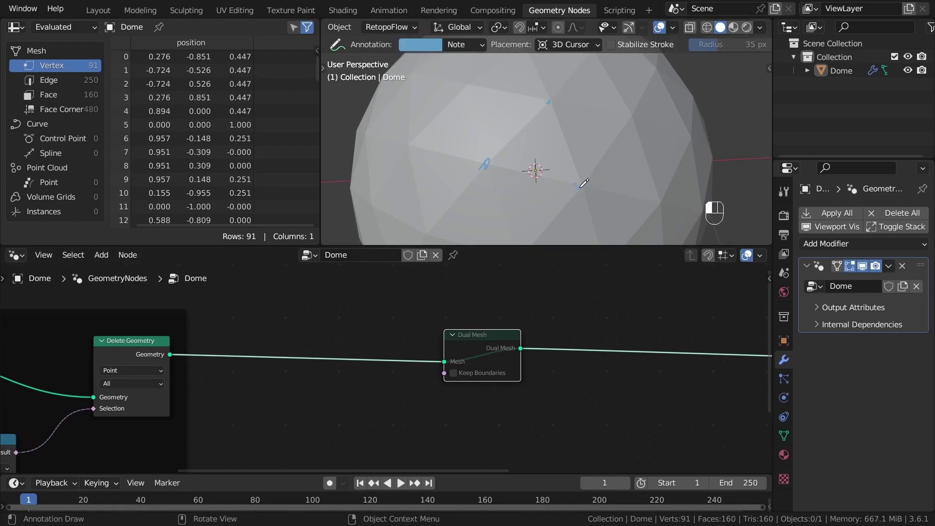
key(m)
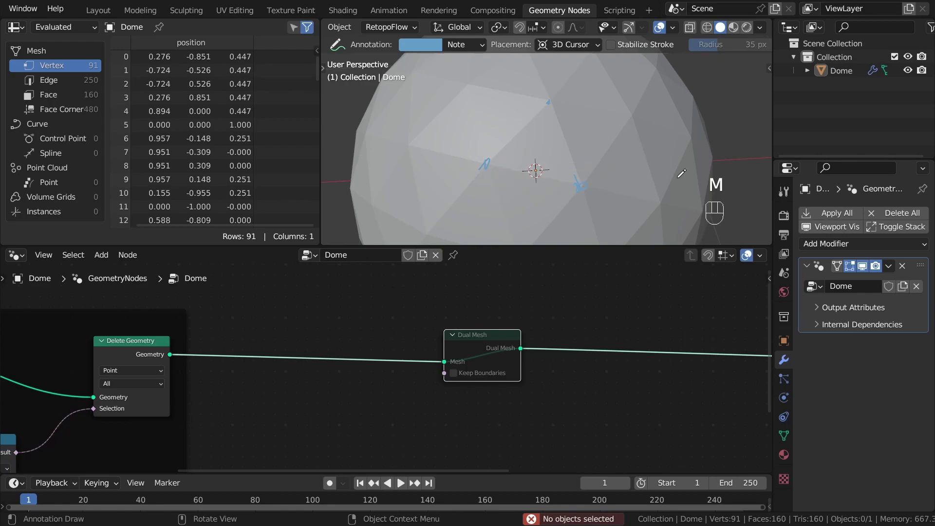
key(m)
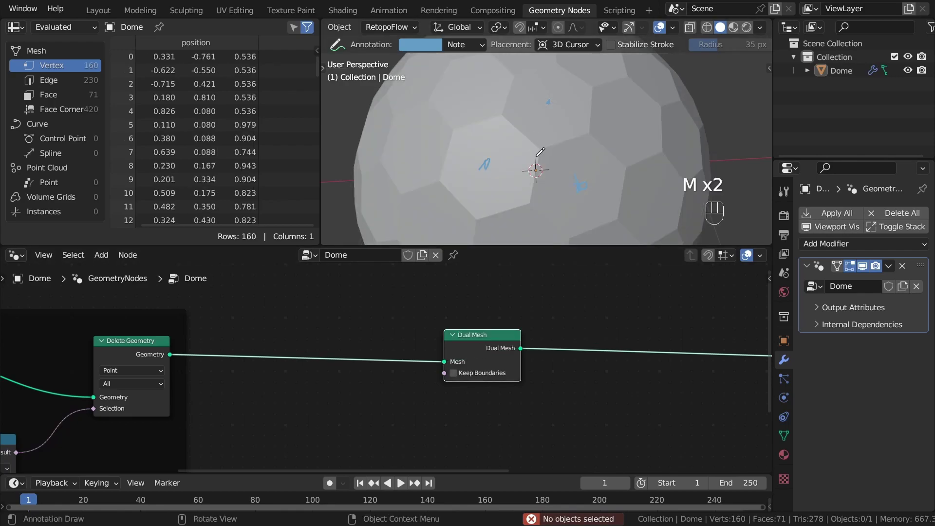
drag(533, 174, 518, 140)
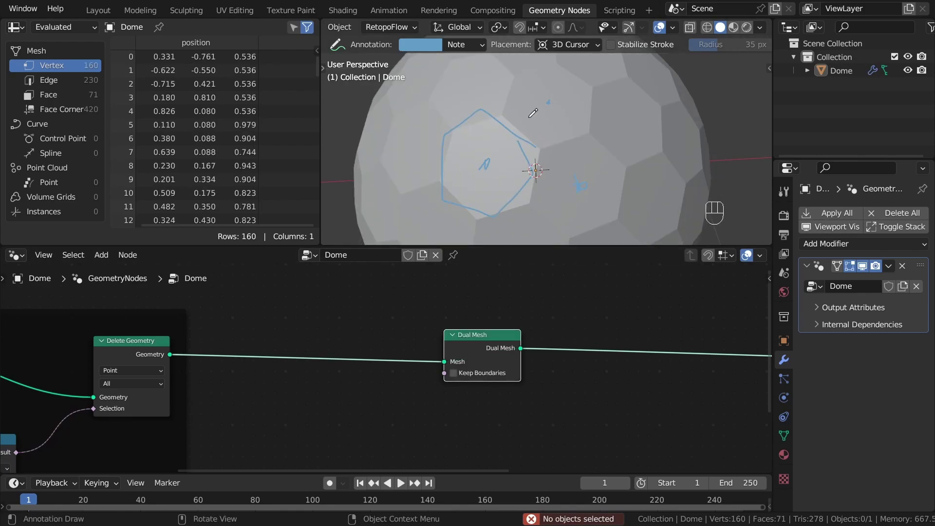
drag(526, 70, 552, 164)
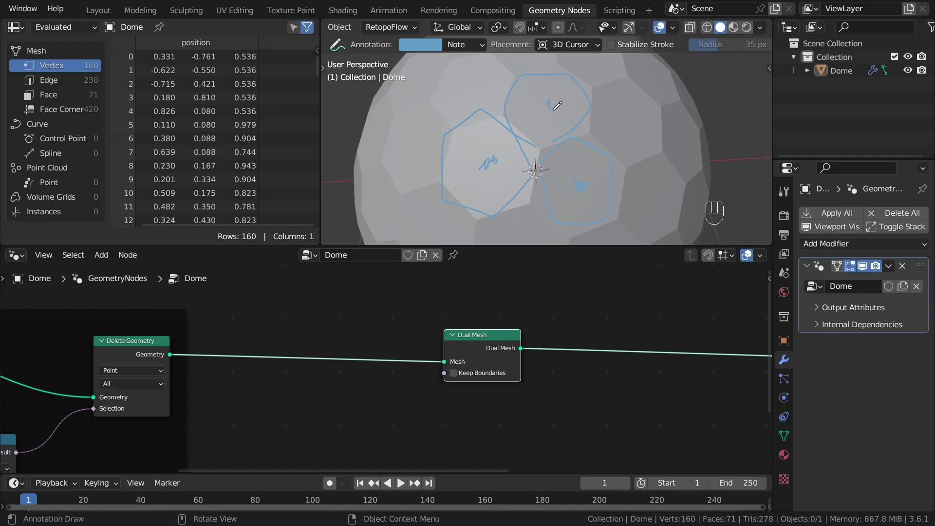
Step: Undo the face outlines, the Dual Mesh unmuting and the vertex marks on the dome
key(ctrl+z)
key(ctrl+z)
key(ctrl+z)
key(ctrl+z)
key(ctrl+z)
key(ctrl+z)
key(ctrl+z)
key(ctrl+z)
key(ctrl+z)
key(ctrl+z)
key(ctrl+z)
key(ctrl+z)
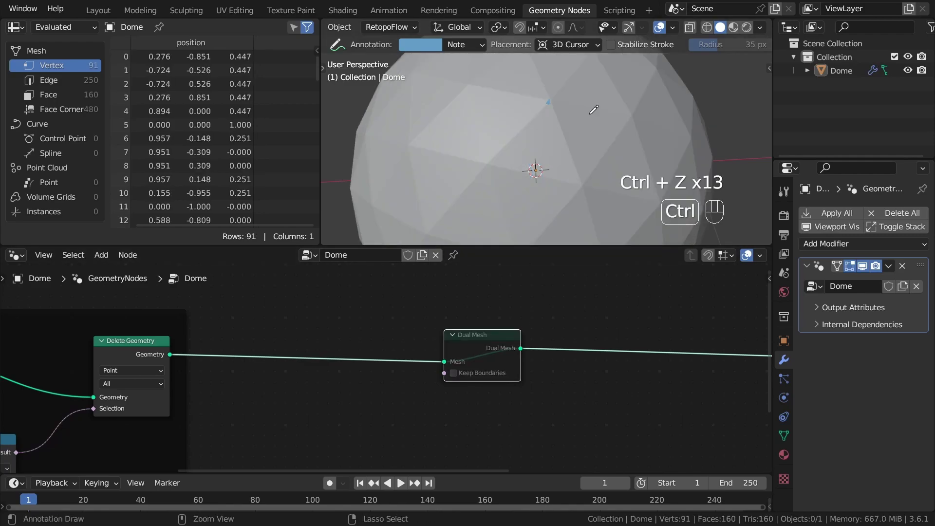
key(ctrl+z)
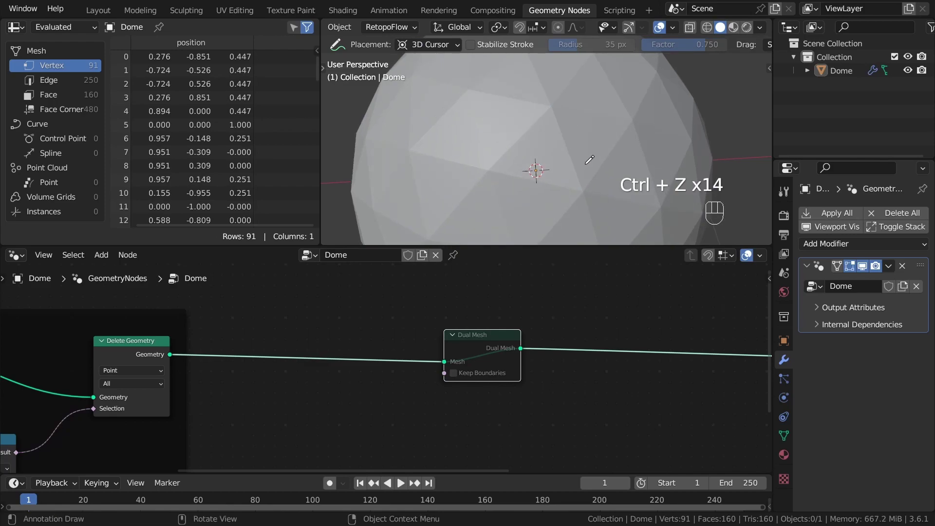
Step: Outline three adjacent triangles on the dome and mark their centres with annotations, and unmute the Dual Mesh node
drag(468, 87, 494, 183)
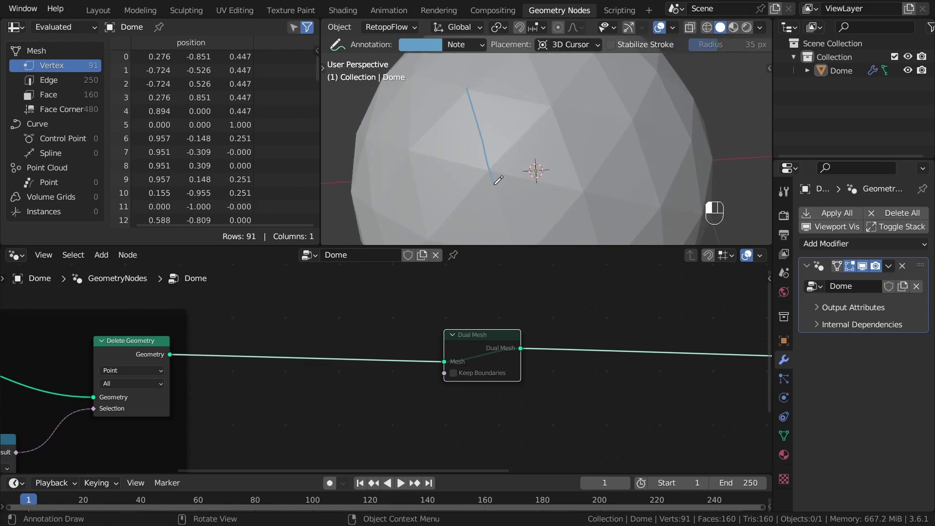
drag(554, 110, 470, 100)
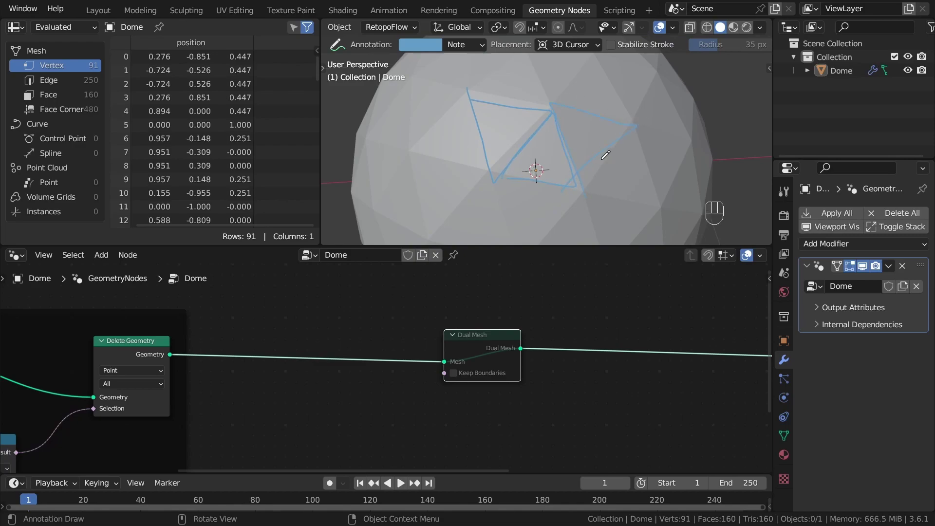
key(m)
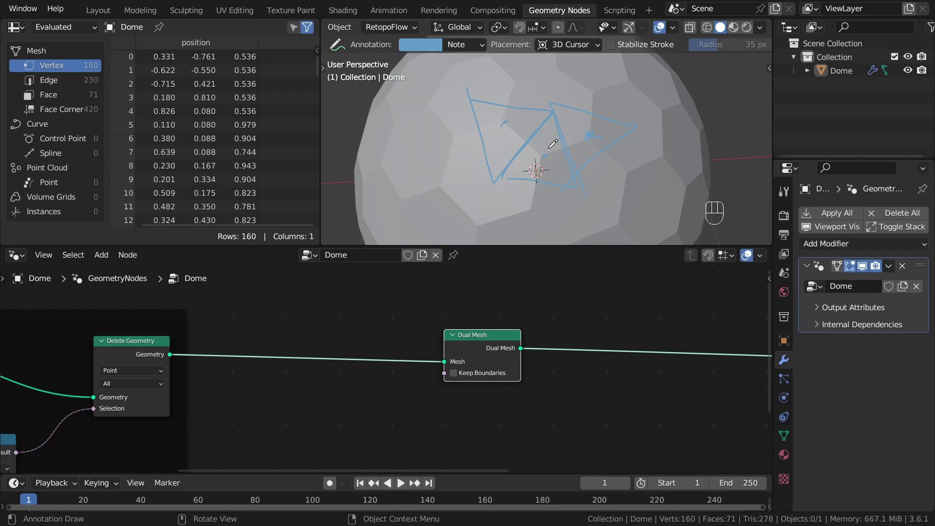
Step: Undo the triangle outlines, the centre marks and the Dual Mesh unmuting, and return to the selection tool
key(ctrl+z)
key(ctrl+z)
key(ctrl+z)
key(ctrl+z)
key(ctrl+z)
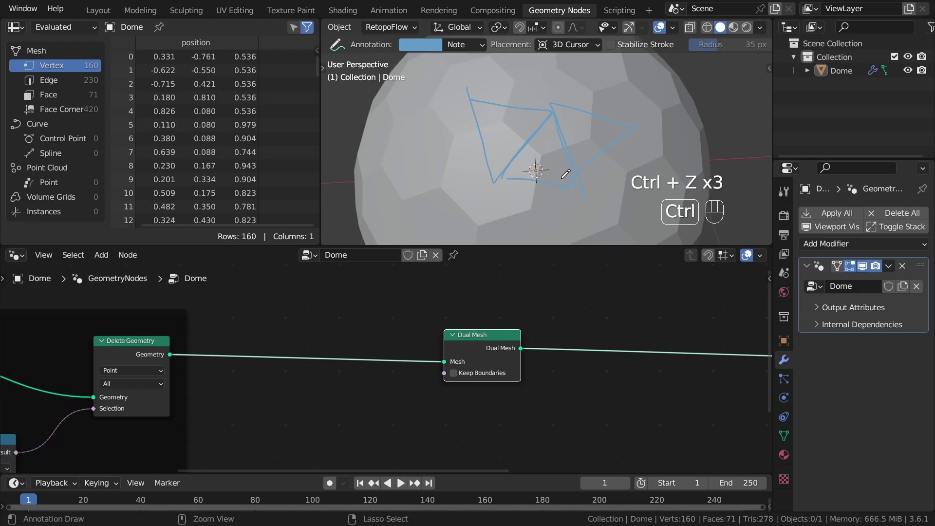
key(ctrl+z)
key(ctrl+z)
key(ctrl+z)
key(t)
key(t)
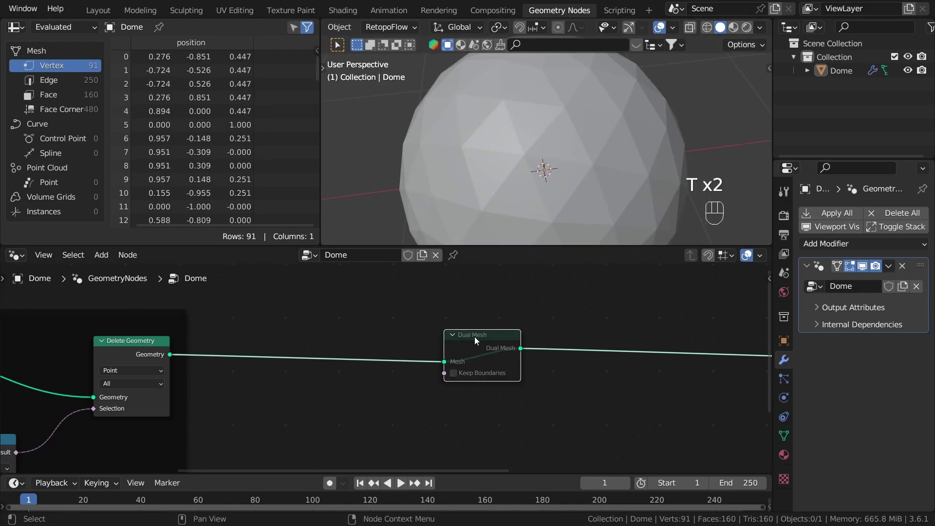
Step: Unmute the Dual Mesh node and save the file
key(m)
key(a)
key(a)
key(ctrl+s)
Step: Move the Dual Mesh node closer to the Base geometry frame and save the file again
drag(466, 347, 366, 353)
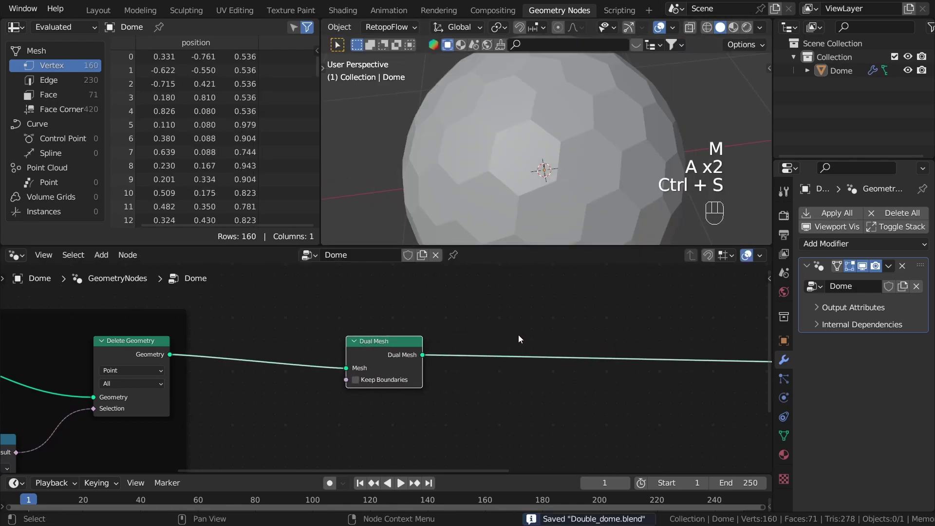
click(604, 374)
scroll(609, 377, down, 3)
middle_drag(609, 376, 449, 376)
key(a)
key(a)
key(ctrl+s)
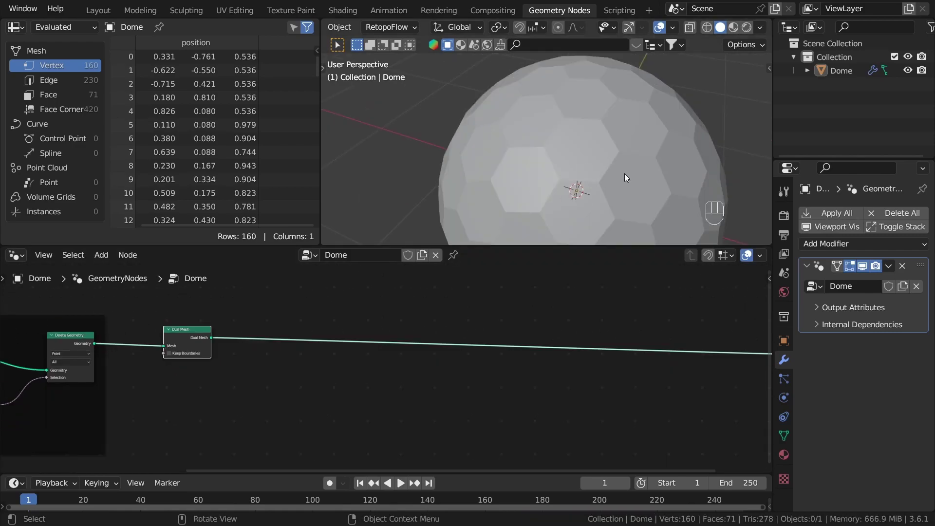
Step: Add an Extrude Mesh node from the Dual Mesh output and insert it into the link towards the Group Output
middle_drag(625, 174, 683, 198)
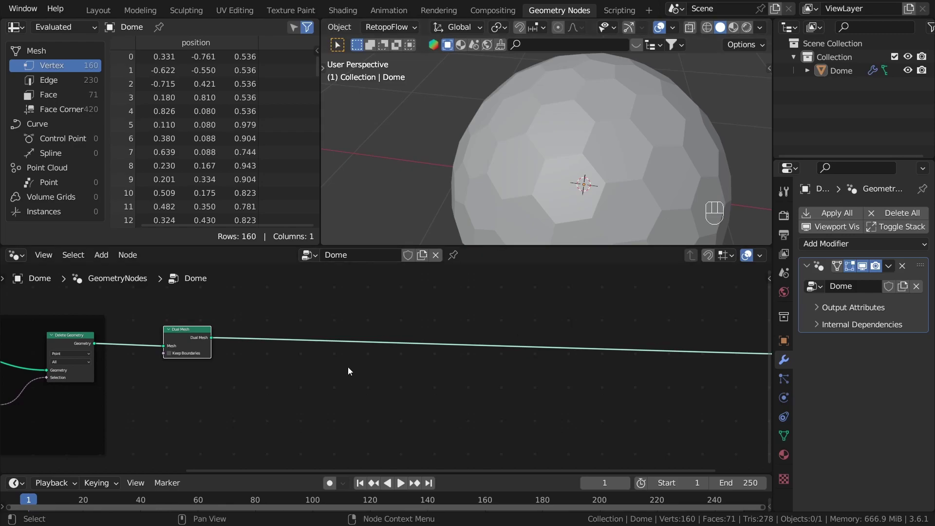
scroll(214, 349, up, 3)
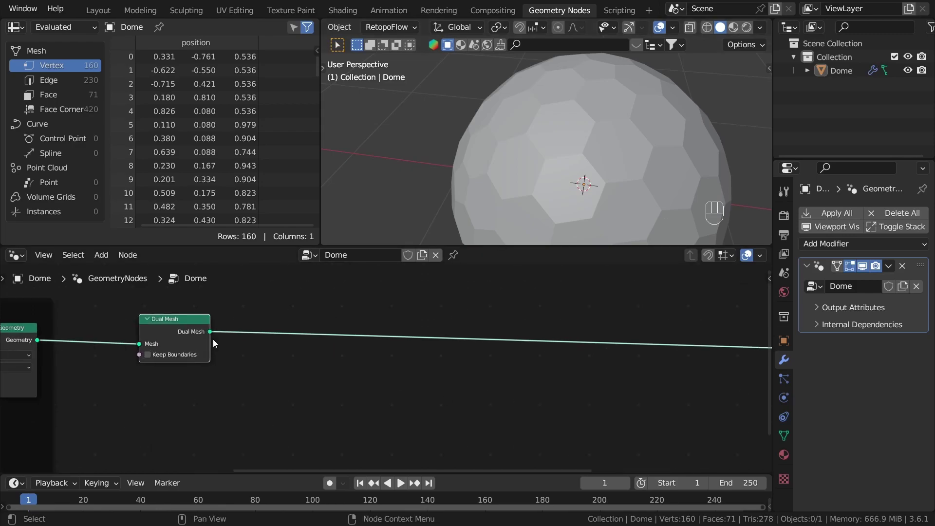
drag(211, 331, 366, 393)
text(extr)
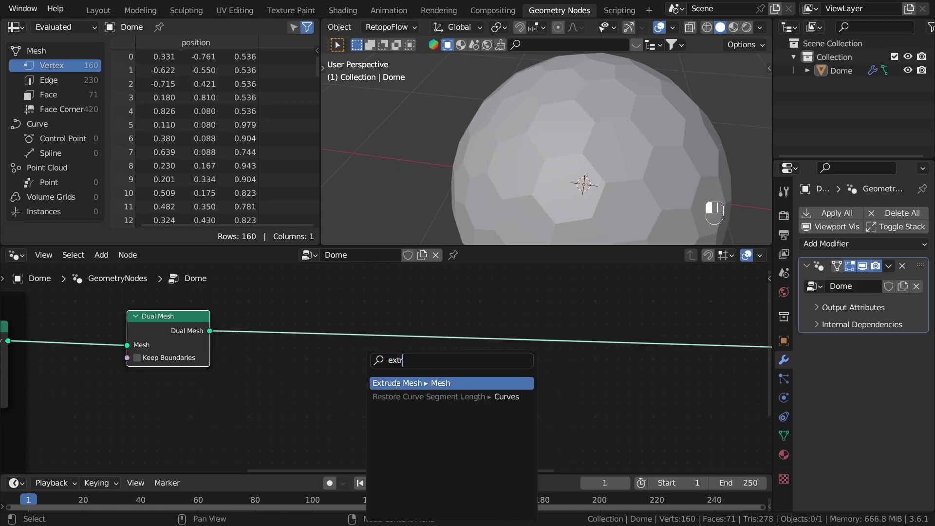
click(395, 383)
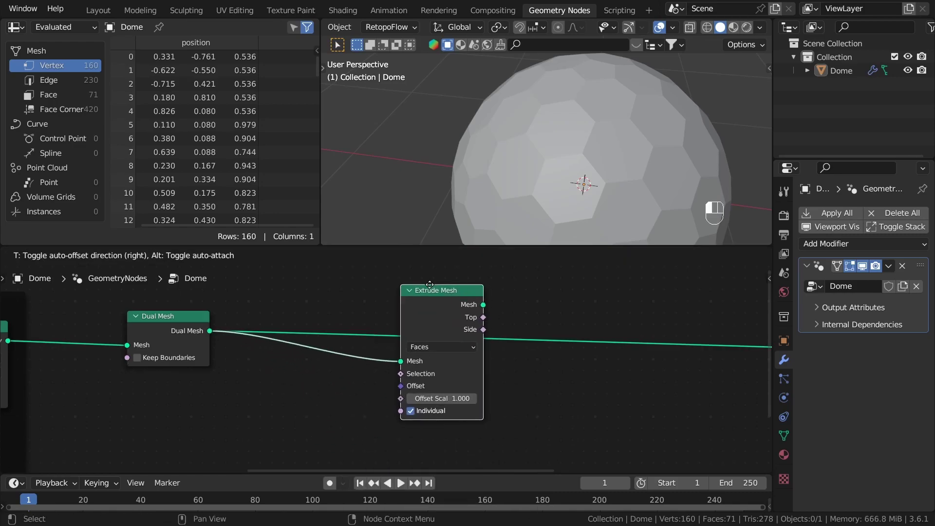
click(442, 308)
click(582, 374)
Step: Set the Extrude Mesh node's Offset Scale to 0.15
scroll(570, 168, down, 8)
middle_drag(534, 162, 568, 177)
scroll(433, 379, up, 4)
shift+drag(451, 406, 391, 404)
scroll(495, 408, up, 2)
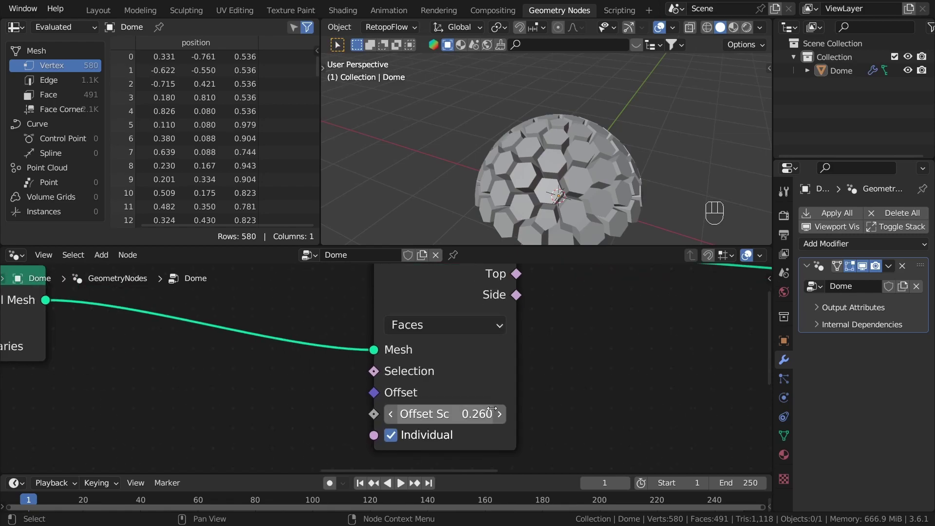
click(470, 414)
text(.15)
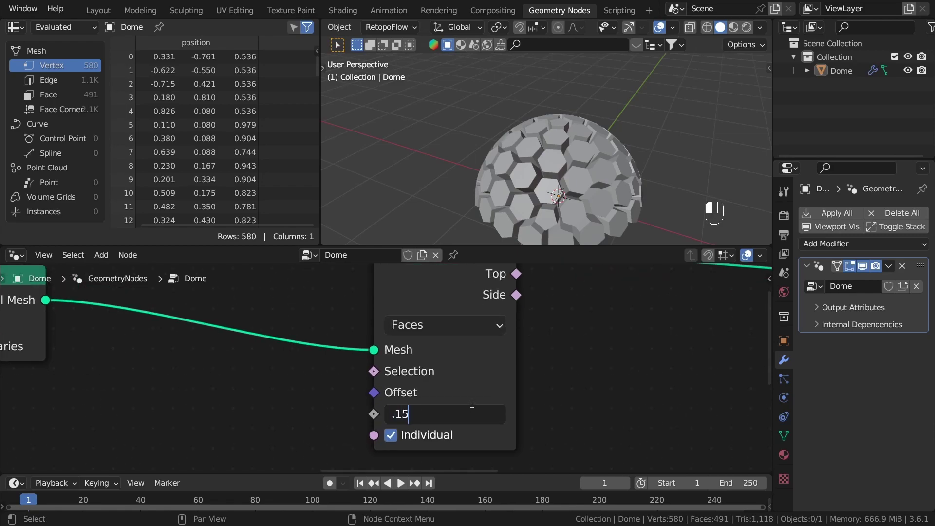
key(Return)
Step: Examine the individually extruded faces and the gaps between them on the dome
scroll(634, 124, up, 3)
middle_drag(524, 209, 562, 158)
scroll(583, 169, up, 2)
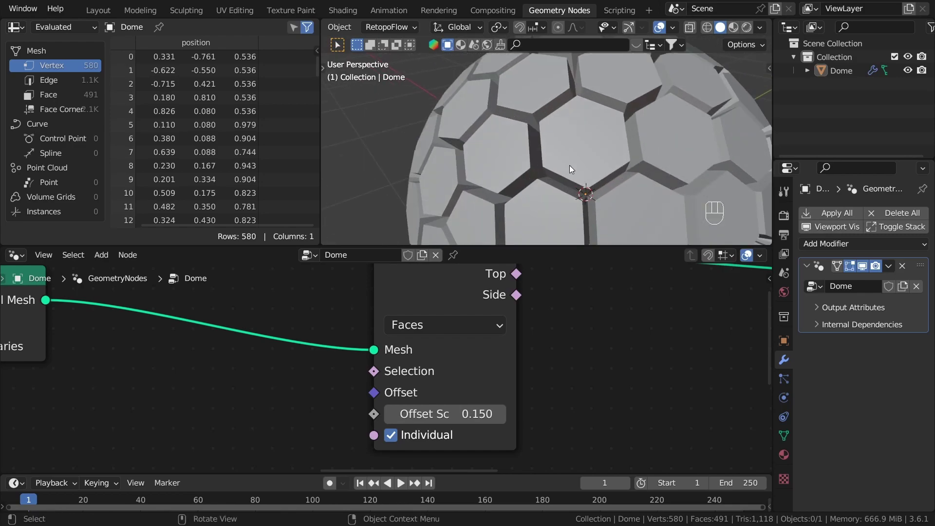
scroll(665, 146, down, 2)
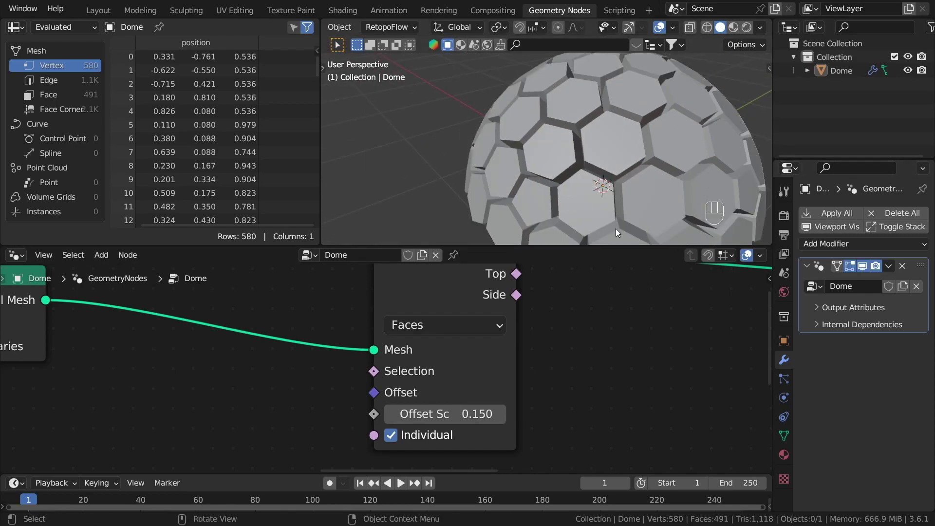
scroll(548, 92, up, 2)
middle_drag(680, 137, 642, 134)
shift+middle_drag(675, 189, 658, 178)
scroll(622, 350, down, 5)
Step: Insert a Separate Geometry node on the link after the Extrude Mesh node
middle_drag(622, 350, 403, 378)
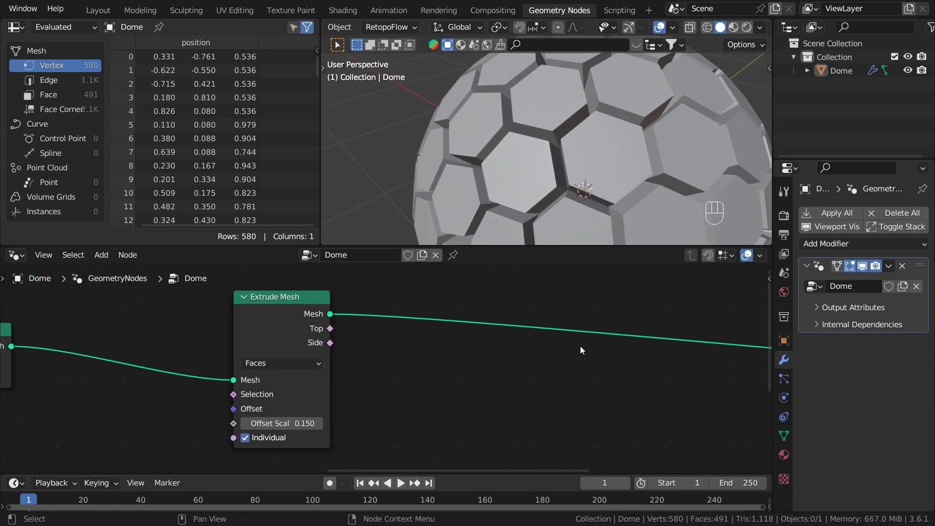
middle_drag(653, 161, 672, 256)
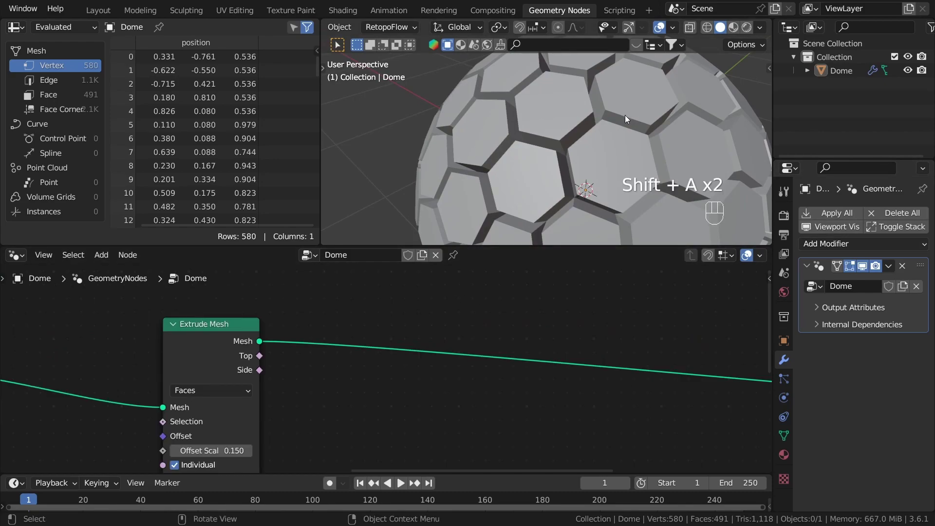
scroll(625, 115, down, 3)
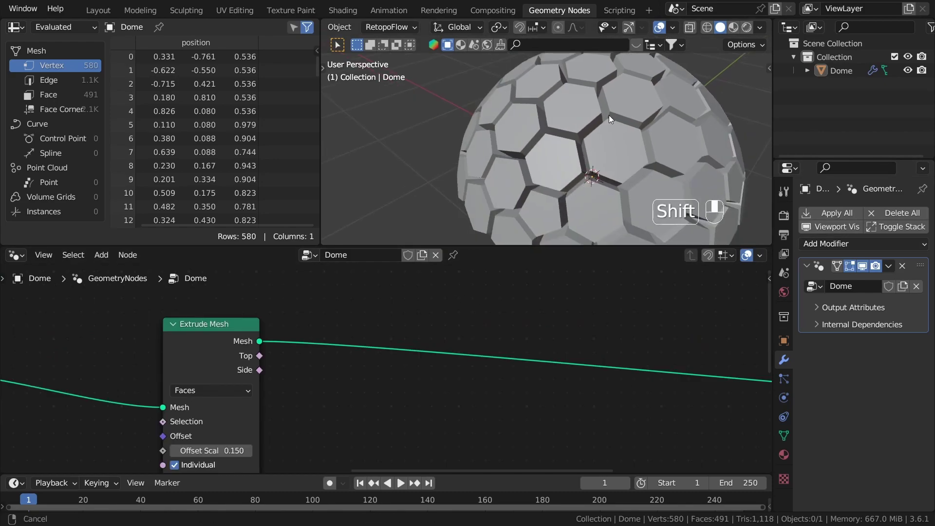
key(shift+a)
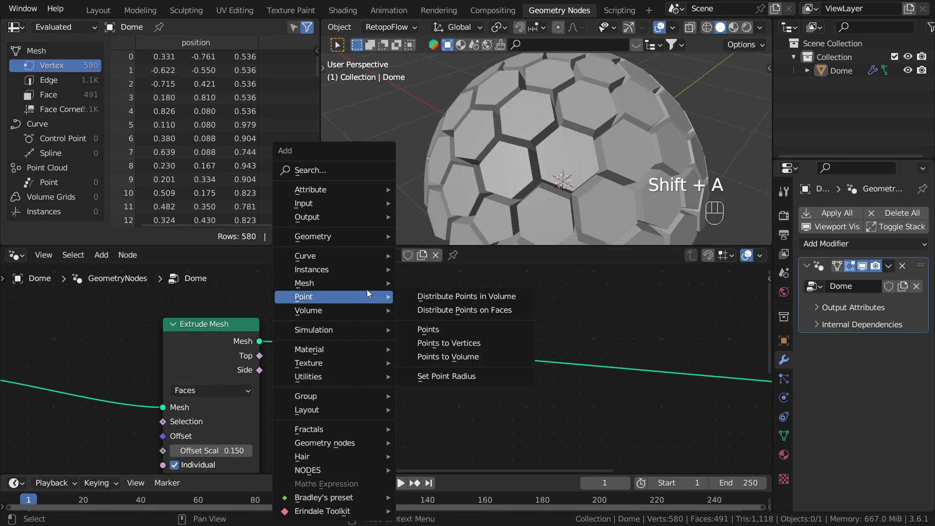
mouse_move(355, 230)
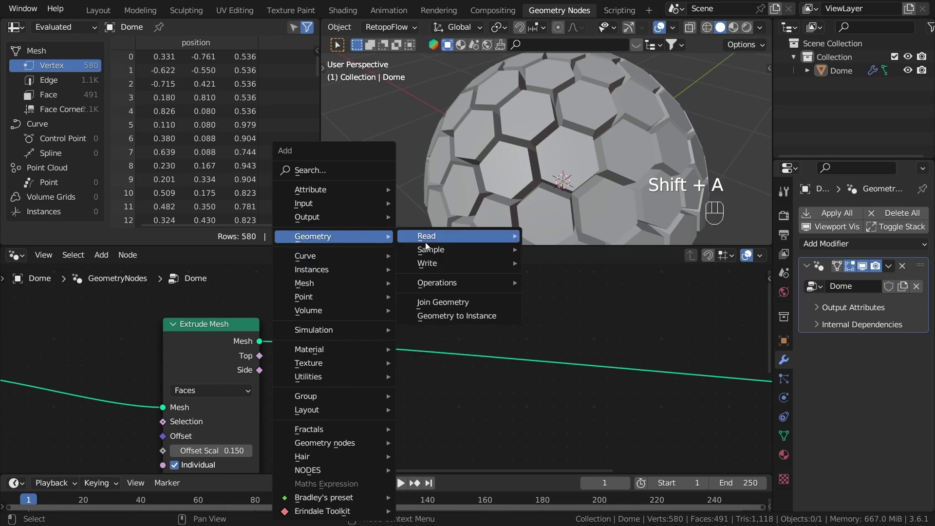
mouse_move(478, 281)
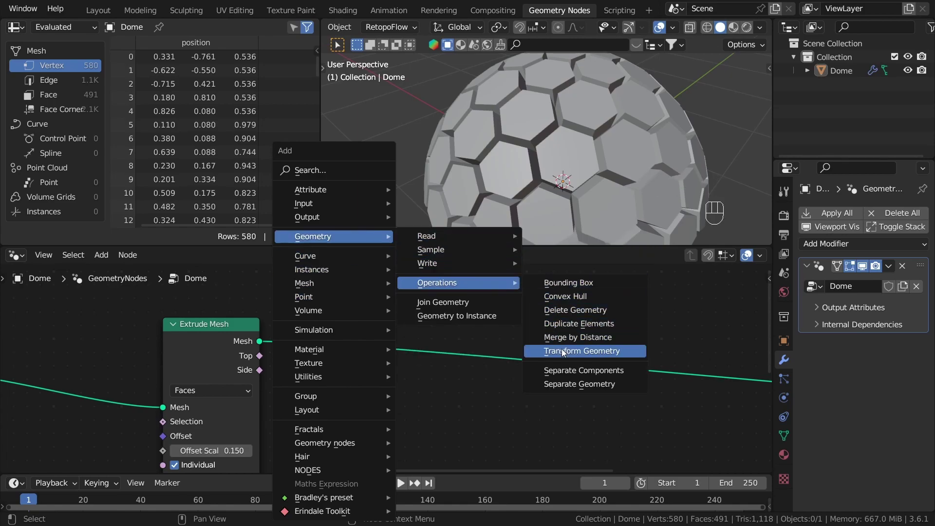
click(576, 384)
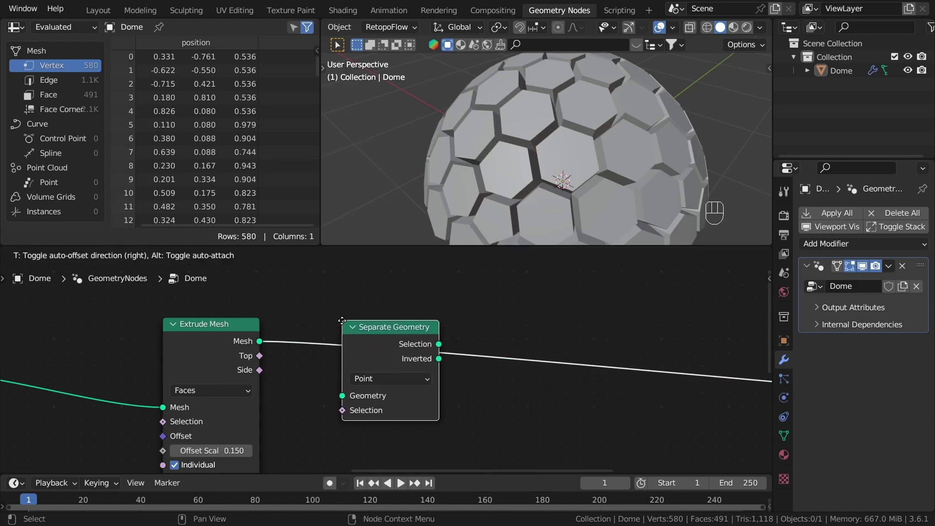
click(381, 342)
Step: Connect the Extrude Mesh Top output to the Separate Geometry Selection input and reposition the Separate Geometry node
middle_drag(528, 415, 409, 381)
drag(267, 322, 442, 324)
middle_drag(411, 417, 441, 372)
click(147, 343)
middle_drag(249, 305, 218, 360)
drag(167, 349, 413, 403)
key(g)
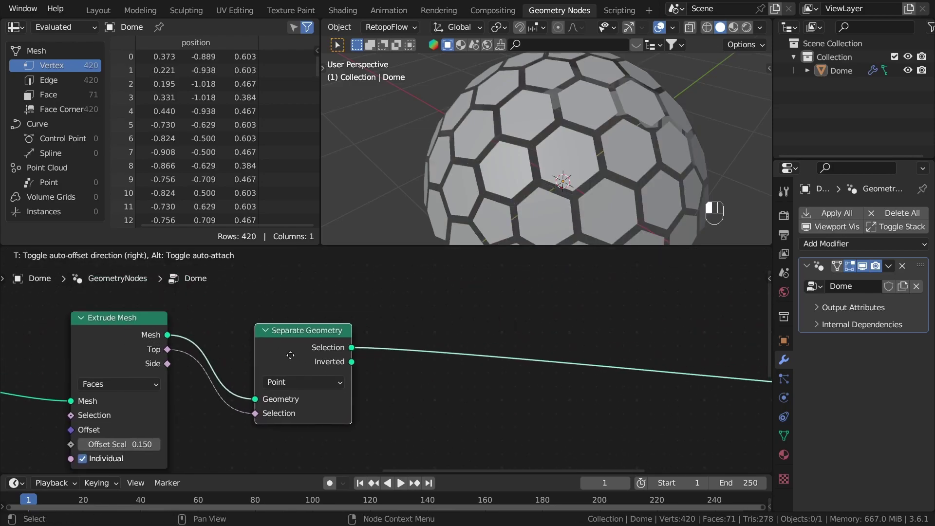
click(290, 348)
middle_drag(429, 146, 538, 119)
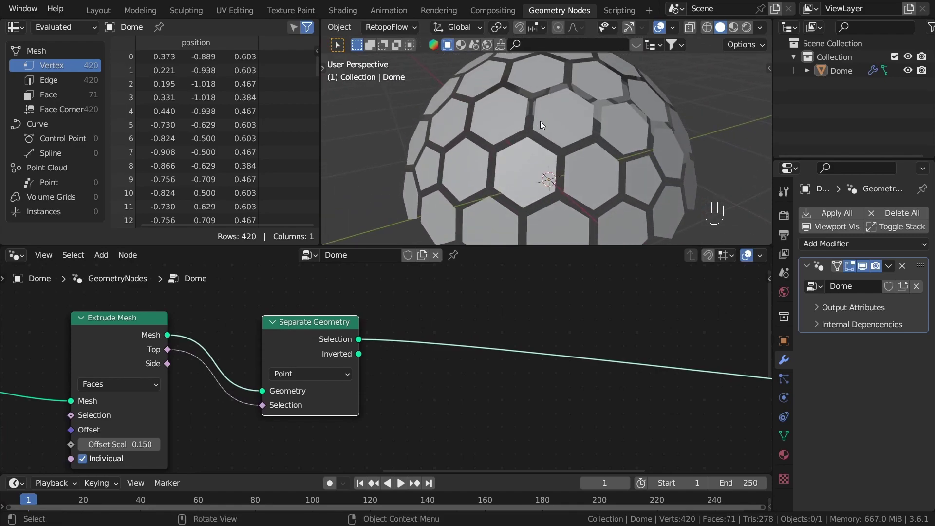
middle_drag(331, 339, 258, 317)
drag(245, 313, 262, 313)
scroll(536, 137, up, 1)
scroll(540, 157, down, 1)
Step: Insert a Scale Elements node after the Separate Geometry node and set its Scale to 1.16
middle_drag(540, 156, 551, 181)
scroll(447, 393, up, 2)
middle_drag(447, 394, 417, 376)
scroll(415, 375, down, 3)
key(shift+a)
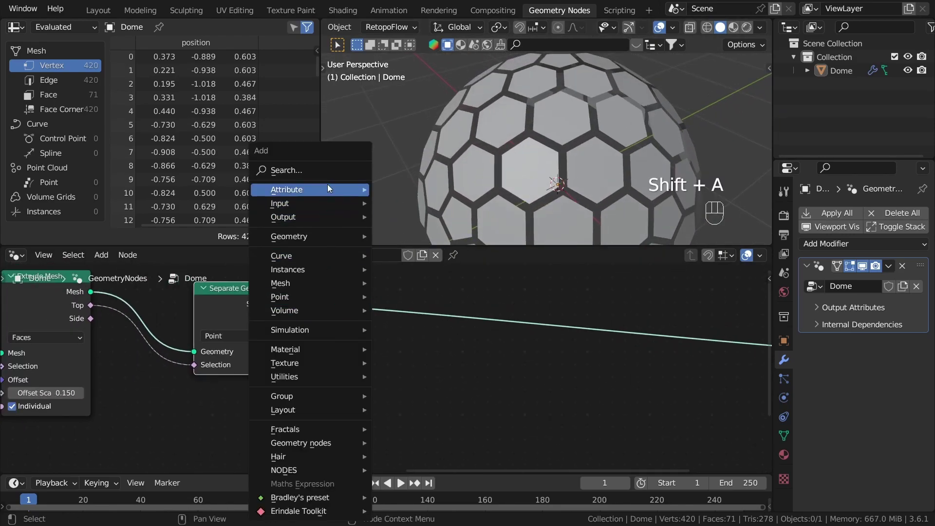
click(329, 171)
text(sca)
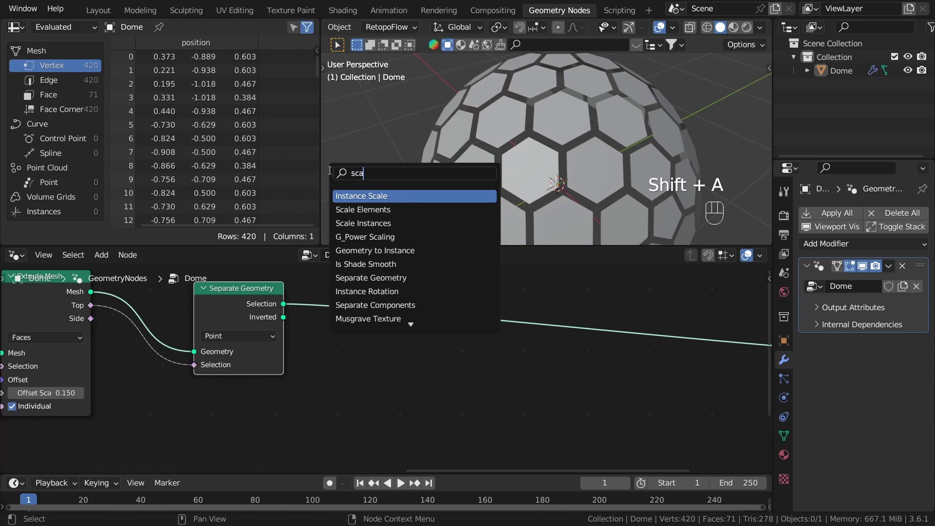
text(le e)
key(Return)
click(440, 378)
shift+drag(390, 370, 426, 370)
scroll(426, 370, up, 2)
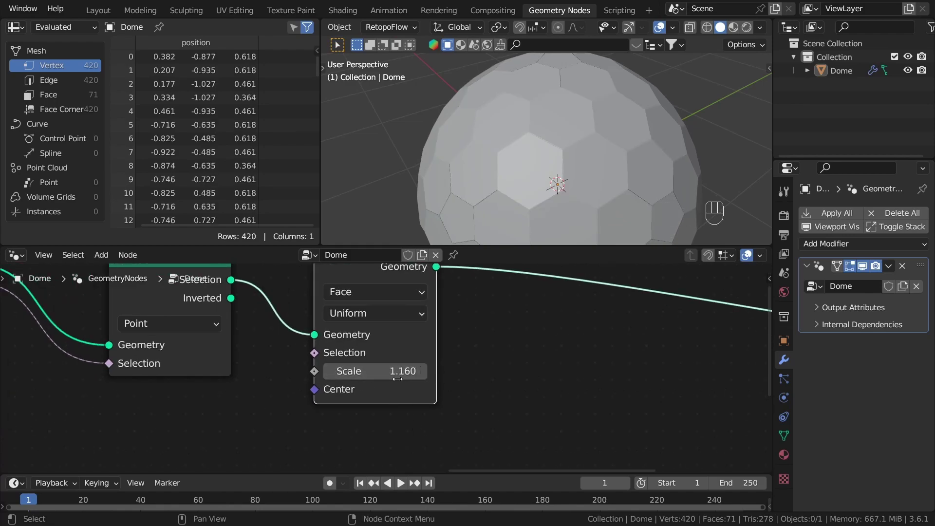
Step: Add a Value node in front of the Extrude Mesh node
scroll(388, 382, down, 3)
middle_drag(343, 392, 569, 368)
scroll(569, 369, down, 1)
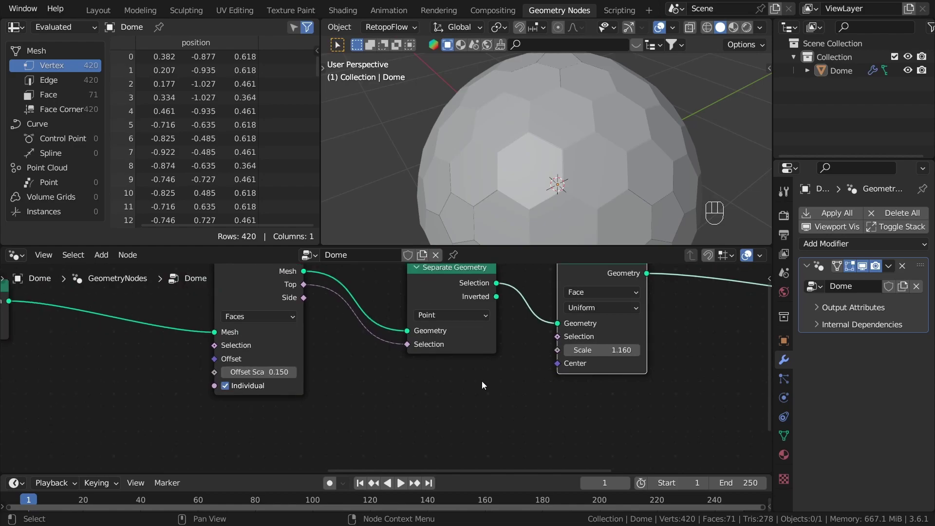
scroll(414, 391, up, 1)
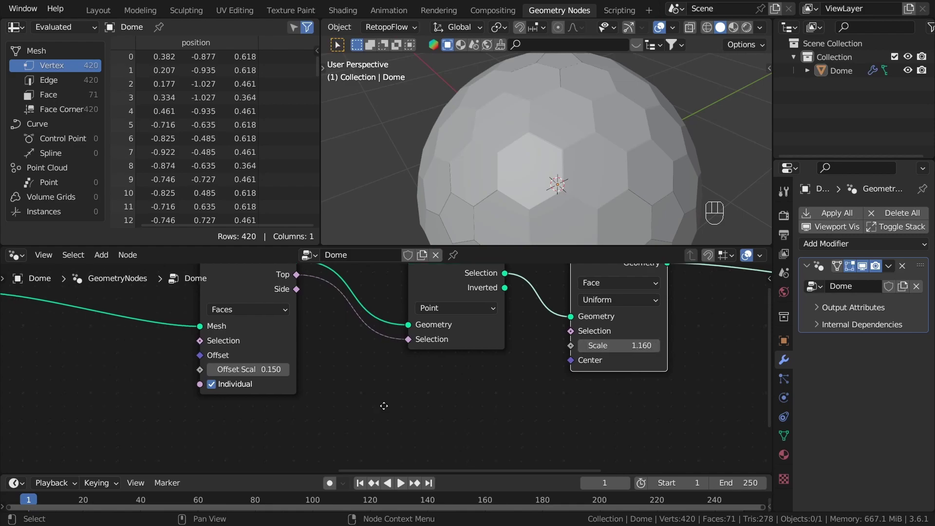
middle_drag(382, 409, 438, 378)
key(shift+a)
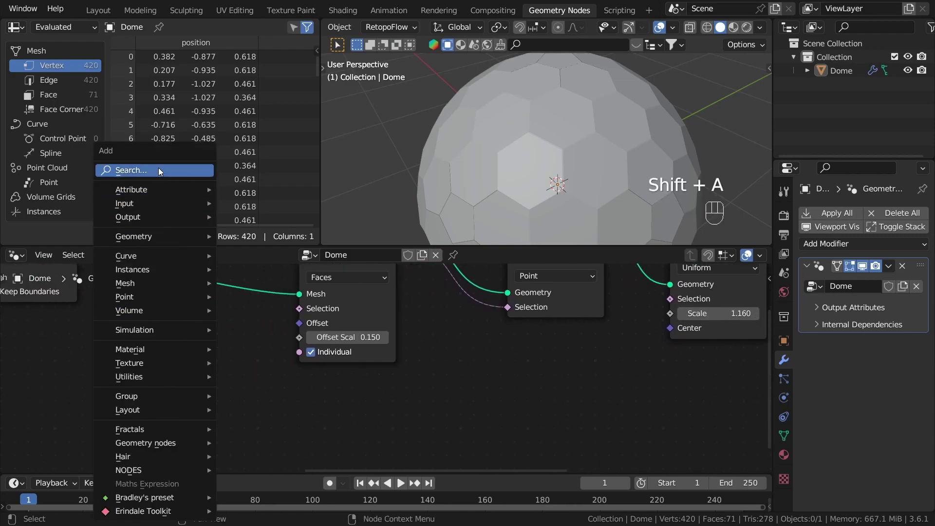
text(val)
key(Return)
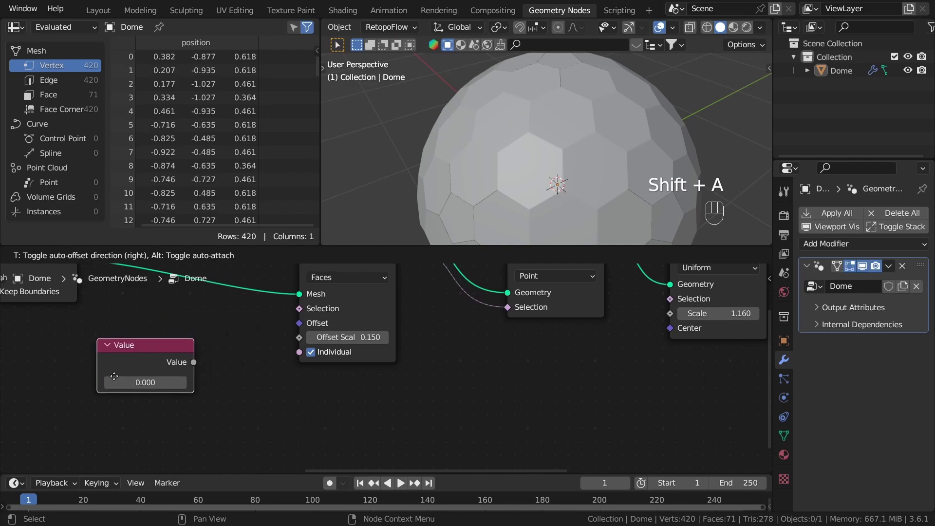
click(121, 384)
Step: Set the Value node to 0.15 and connect it to the Extrude Mesh Offset Scale input
click(146, 393)
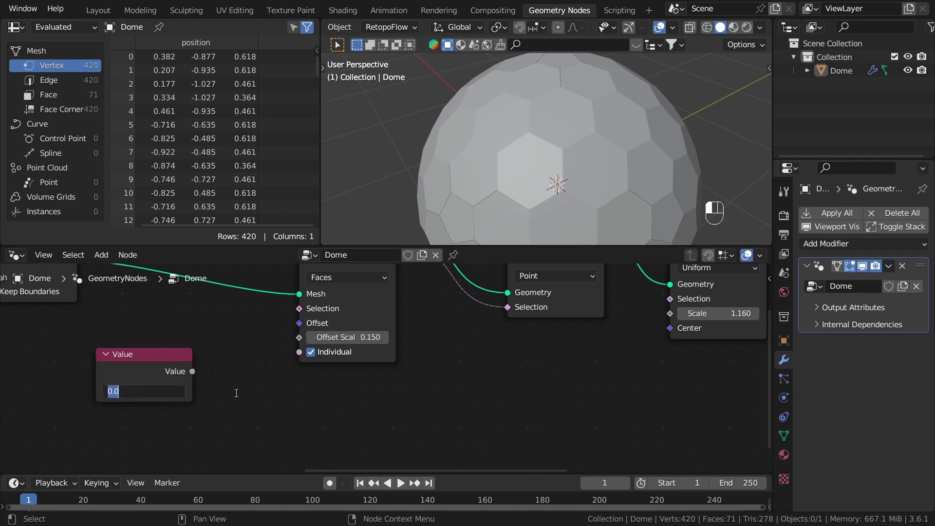
text(.15)
key(Return)
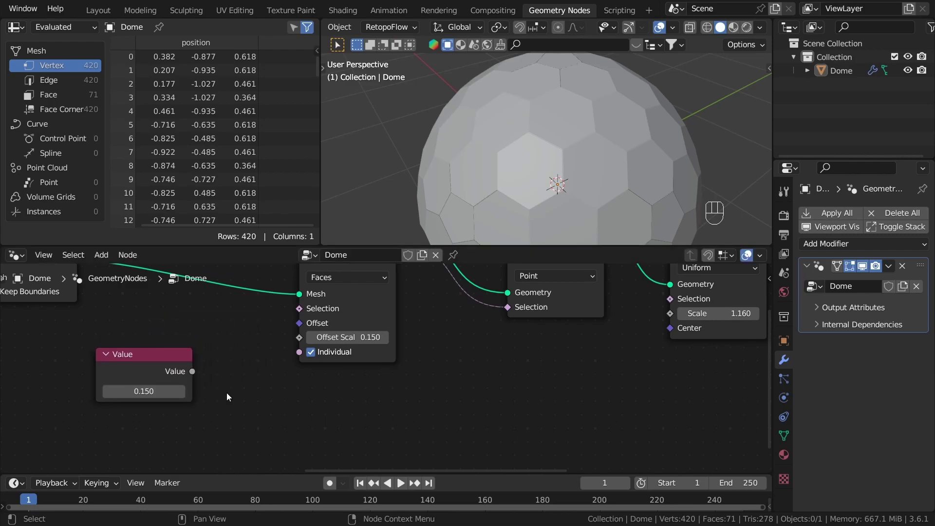
drag(188, 382, 296, 340)
click(379, 420)
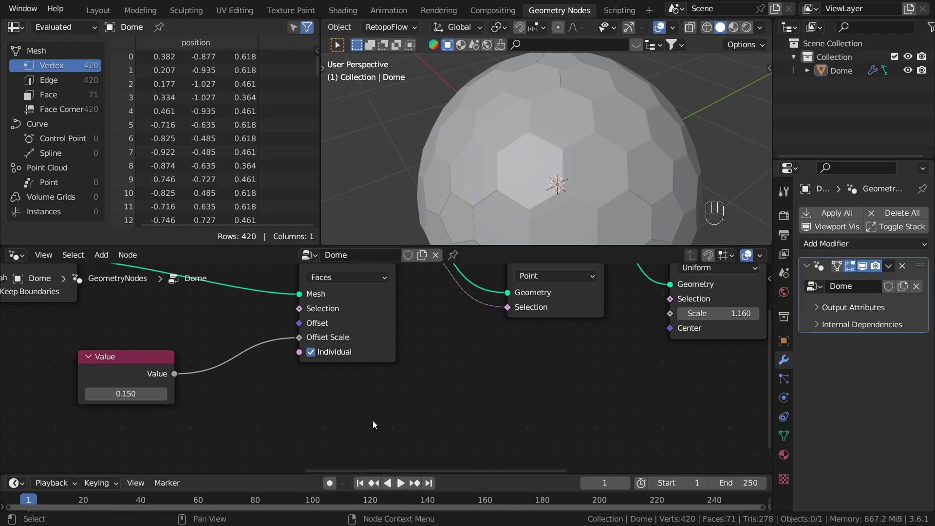
Step: Branch the Value node's output into a Math Add node placed before the Scale Elements node
middle_drag(226, 400, 135, 363)
middle_drag(627, 280, 639, 295)
scroll(639, 296, down, 1)
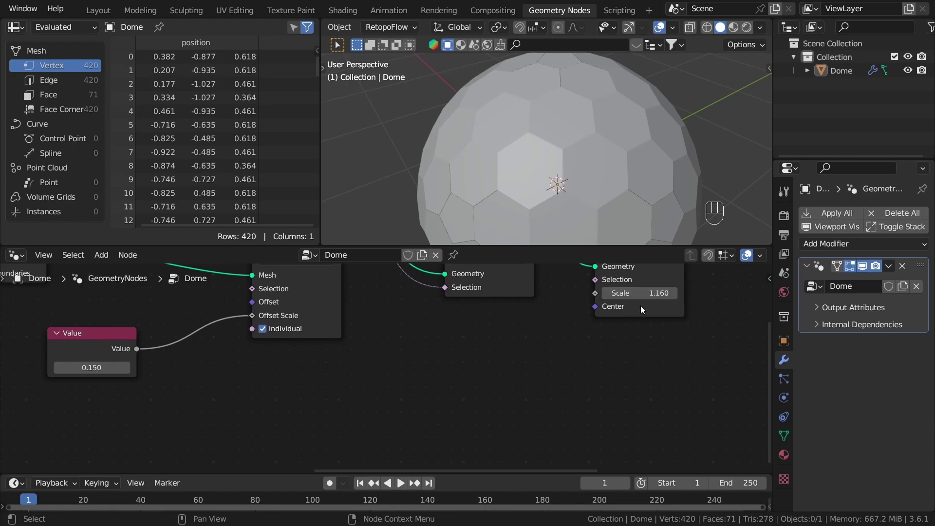
drag(137, 349, 295, 389)
text(add)
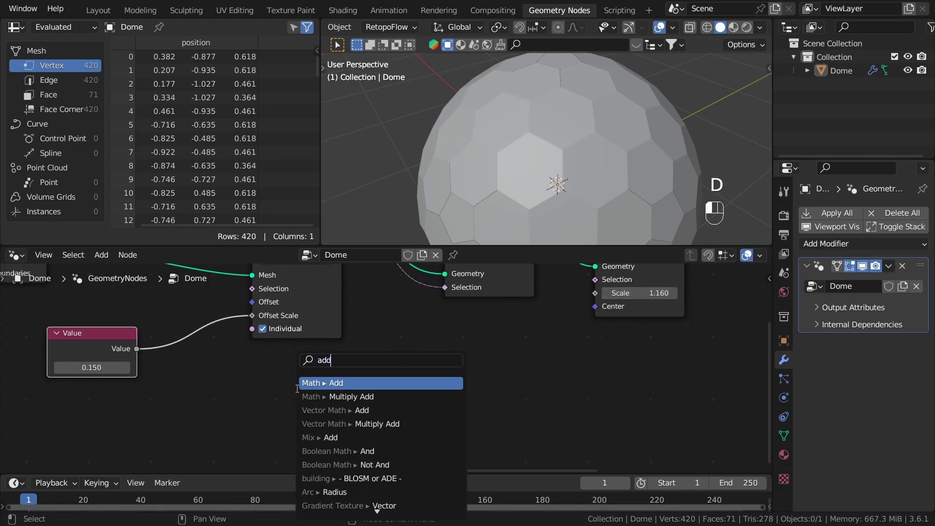
key(Return)
click(437, 377)
Step: Set the Add node's second value to 1 and connect its output to the Scale Elements Scale input
click(439, 439)
text(1)
key(Return)
middle_drag(471, 424, 408, 436)
drag(420, 387, 533, 305)
scroll(591, 167, up, 5)
middle_drag(591, 165, 556, 180)
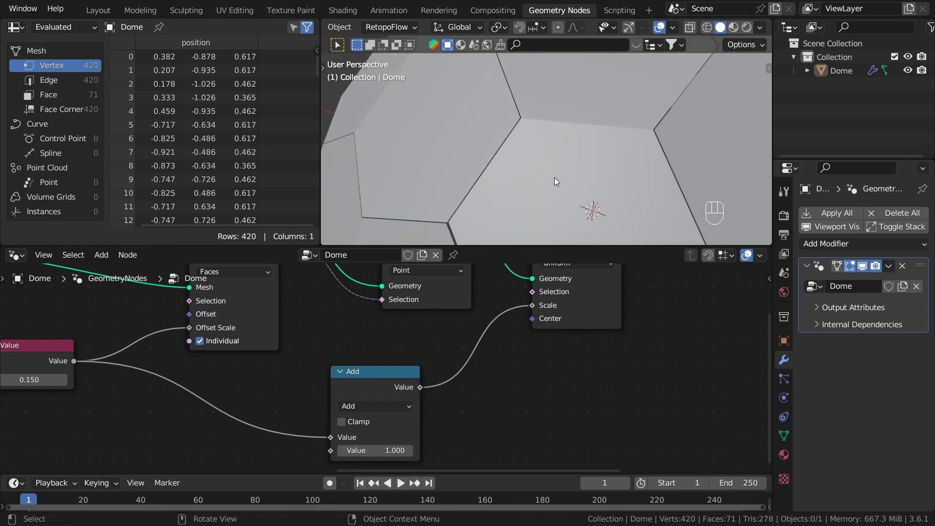
scroll(639, 337, down, 5)
middle_drag(643, 337, 431, 417)
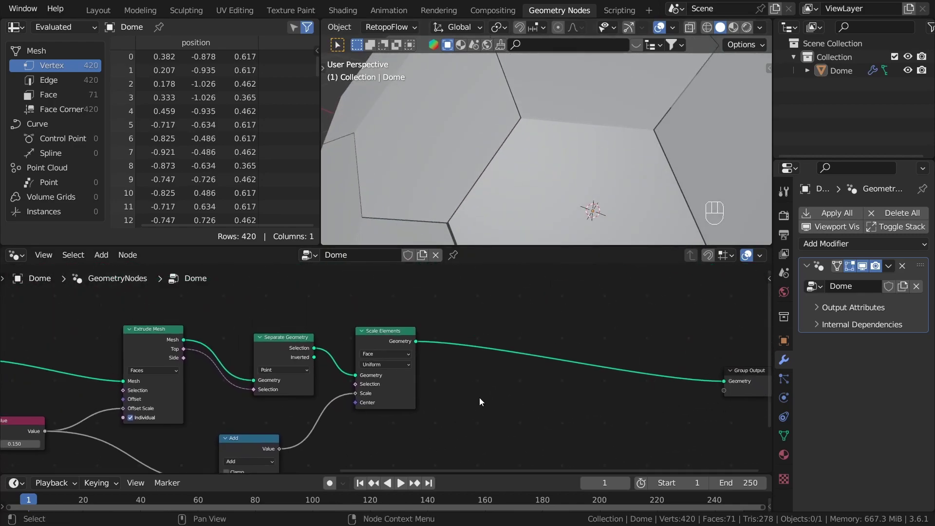
Step: Insert a Merge by Distance node on the link between Scale Elements and Group Output
scroll(466, 329, up, 3)
middle_drag(466, 329, 410, 334)
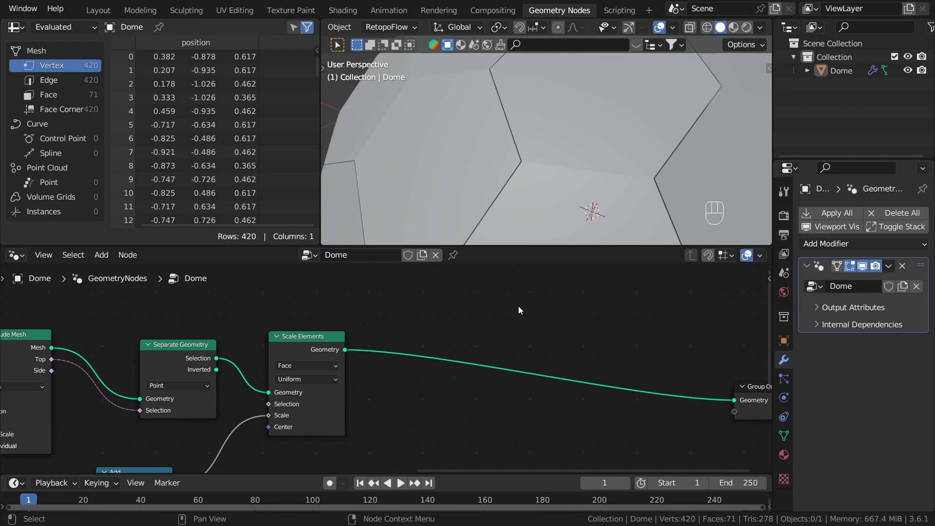
key(shift+a)
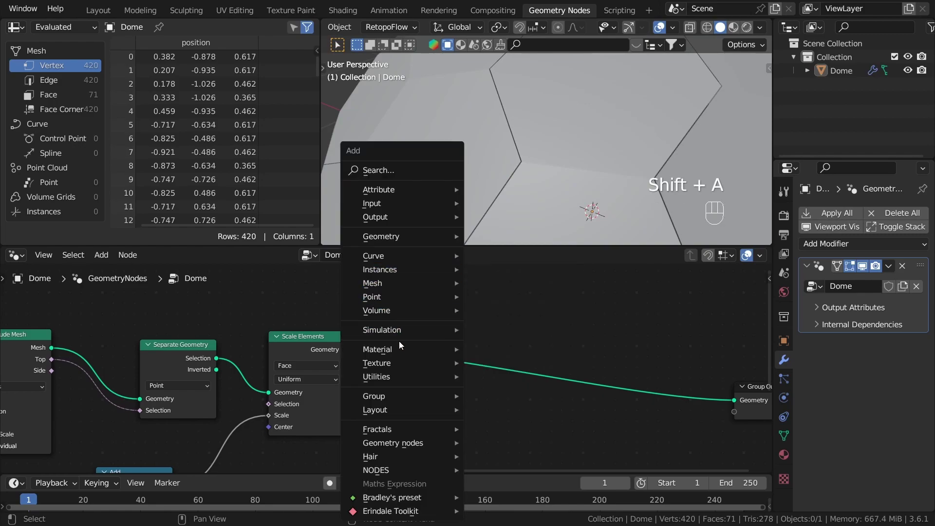
mouse_move(419, 236)
mouse_move(556, 284)
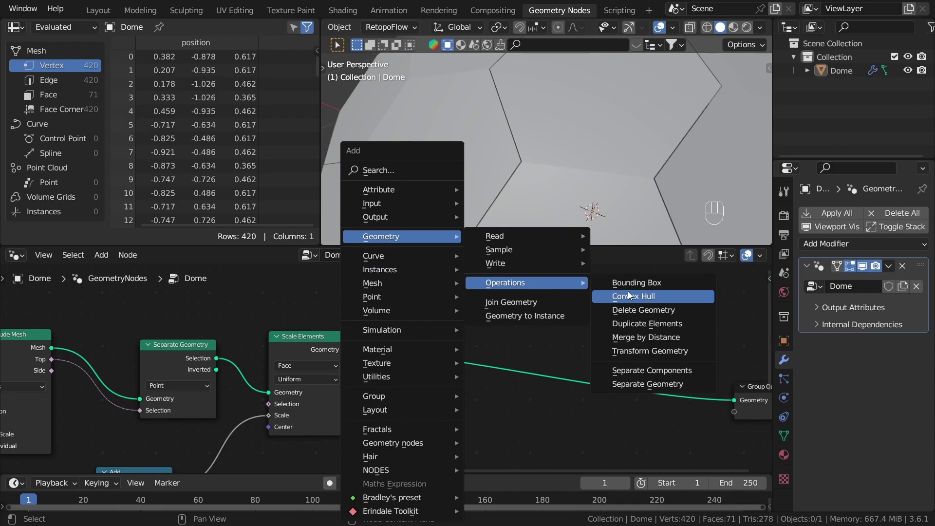
click(645, 337)
click(440, 339)
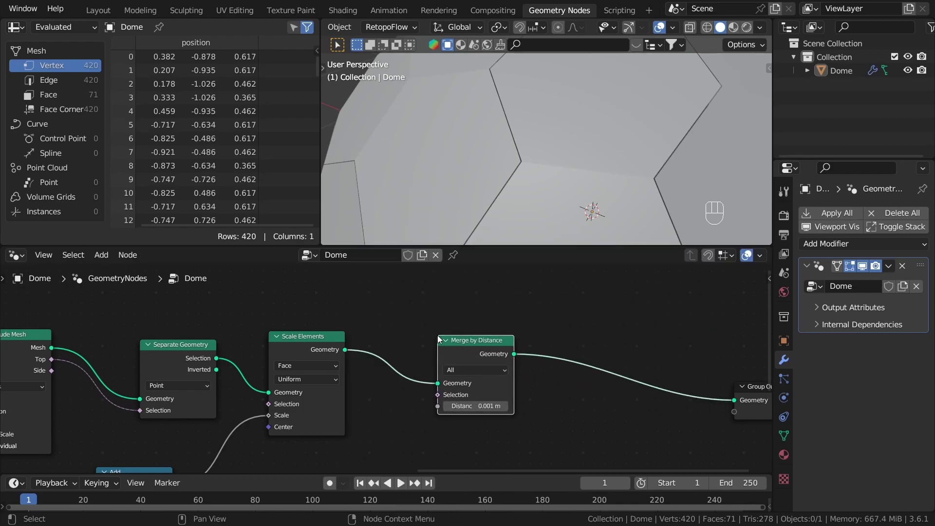
click(570, 408)
scroll(487, 404, up, 3)
drag(484, 327, 578, 331)
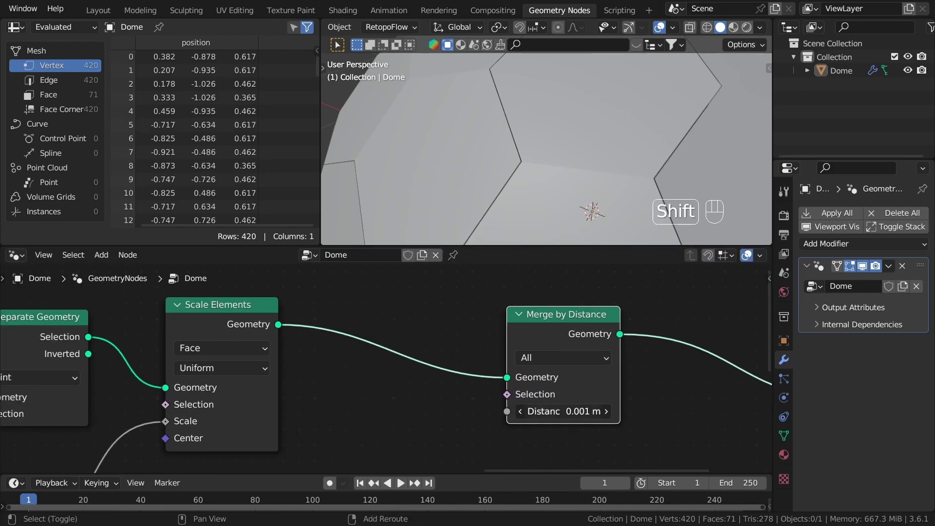
Step: Try raising the Merge by Distance node's distance to 0.051 m
shift+drag(570, 412, 609, 412)
key(ctrl+z)
key(ctrl+z)
shift+drag(495, 389, 517, 389)
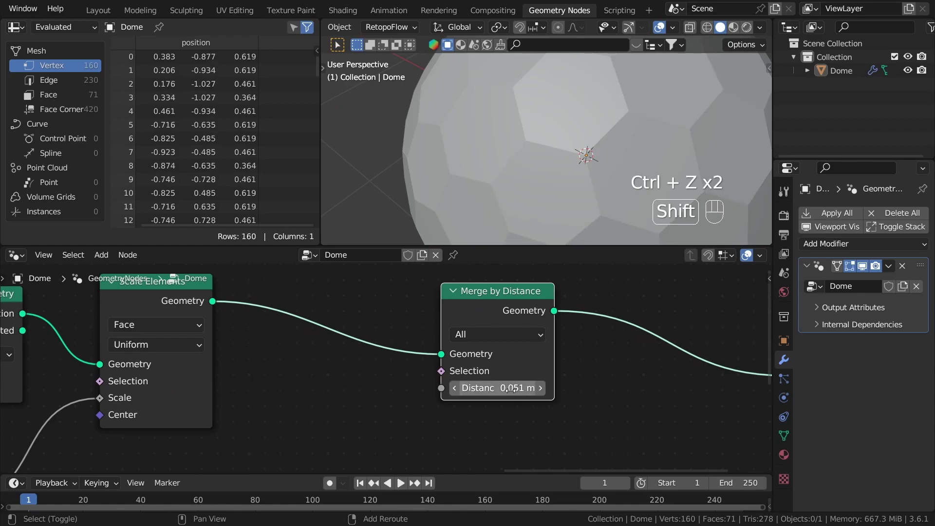
Step: Try an Ico Sphere radius of 2.2 m in the base geometry and examine the merged panels of the dome
middle_drag(592, 110, 574, 180)
scroll(578, 139, down, 3)
scroll(575, 181, up, 1)
scroll(582, 146, down, 2)
middle_drag(582, 146, 560, 127)
scroll(292, 418, down, 6)
middle_drag(146, 424, 933, 348)
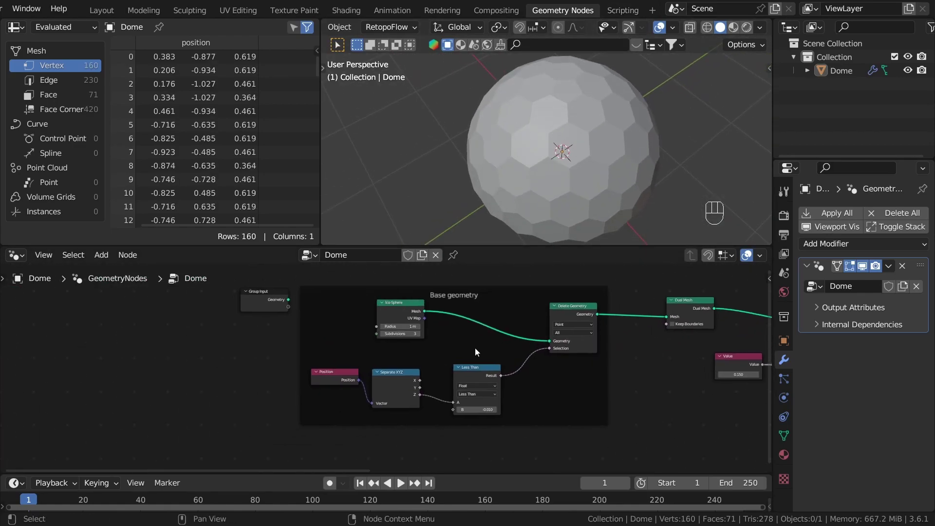
scroll(326, 344, up, 5)
drag(434, 318, 449, 318)
middle_drag(534, 177, 543, 178)
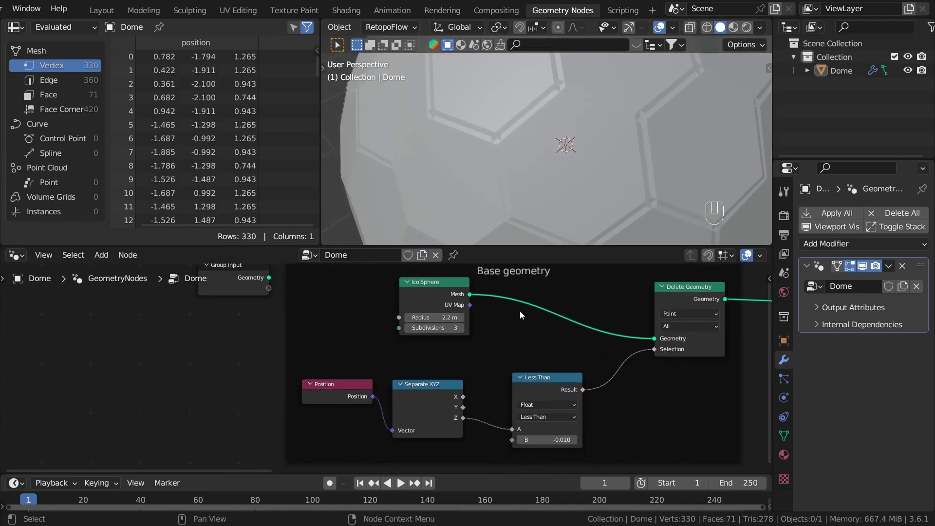
Step: Undo the test changes to the Ico Sphere radius and the merge distance
key(ctrl+z)
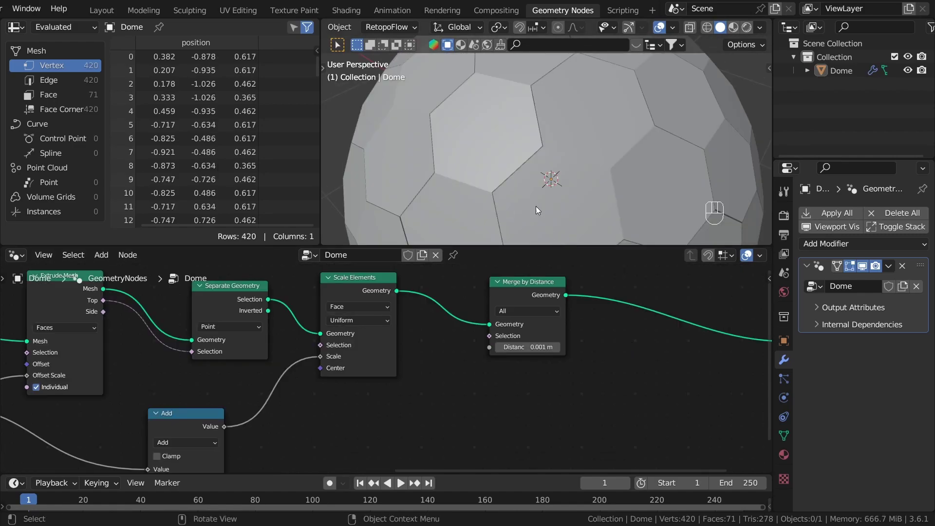
key(ctrl+z)
key(ctrl+z)
Step: Annotate the corners and connecting edges of a dome panel with freehand strokes in the viewport
drag(601, 115, 585, 127)
key(ctrl+z)
key(ctrl+z)
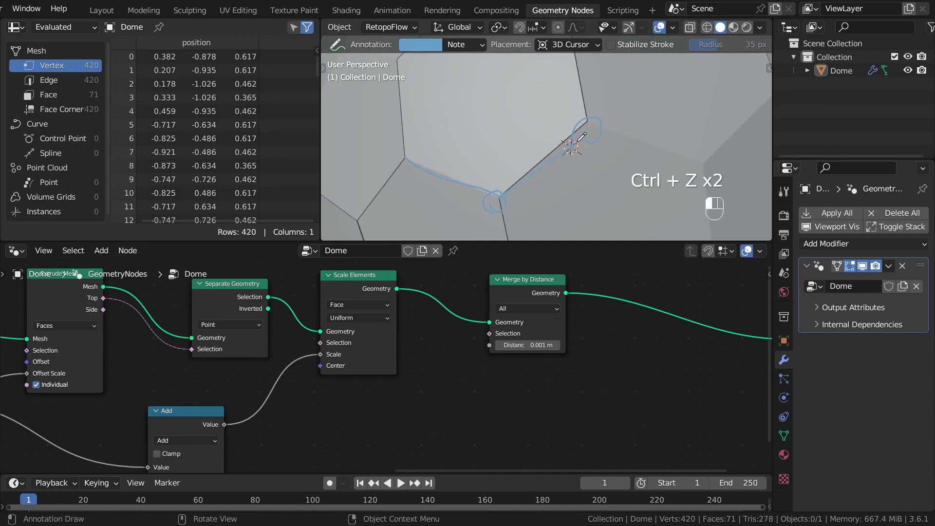
drag(586, 119, 693, 153)
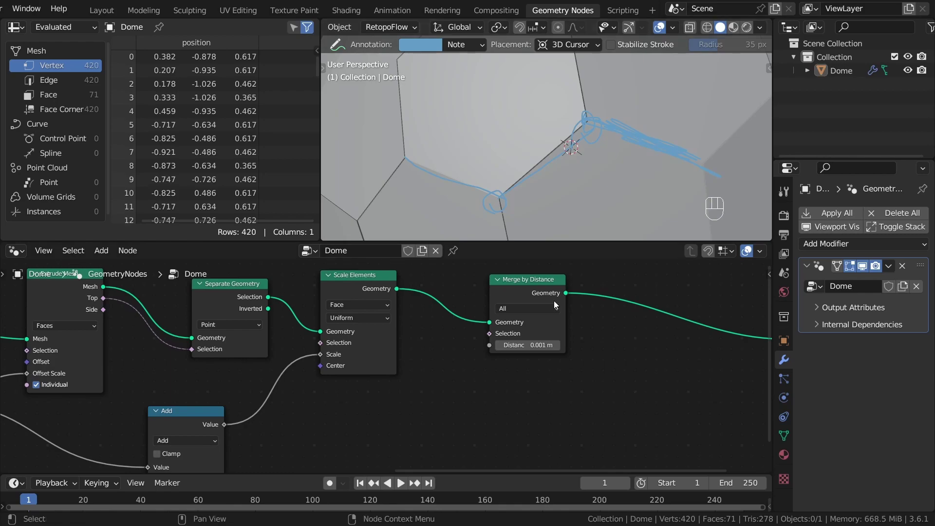
scroll(539, 336, up, 4)
scroll(545, 343, down, 4)
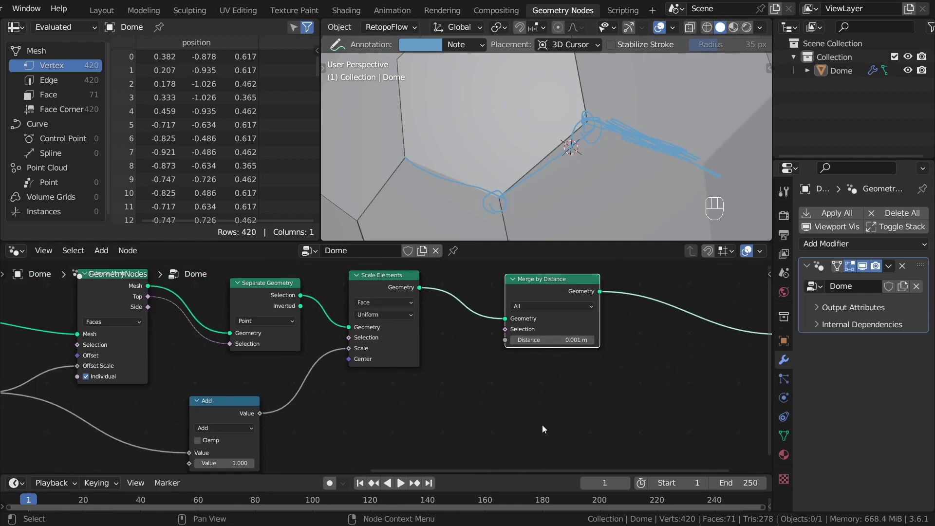
Step: Undo all the annotation strokes on the dome
key(ctrl+z)
key(ctrl+z)
key(ctrl+z)
key(ctrl+z)
key(ctrl+z)
key(ctrl+z)
key(ctrl+z)
key(ctrl+z)
key(ctrl+z)
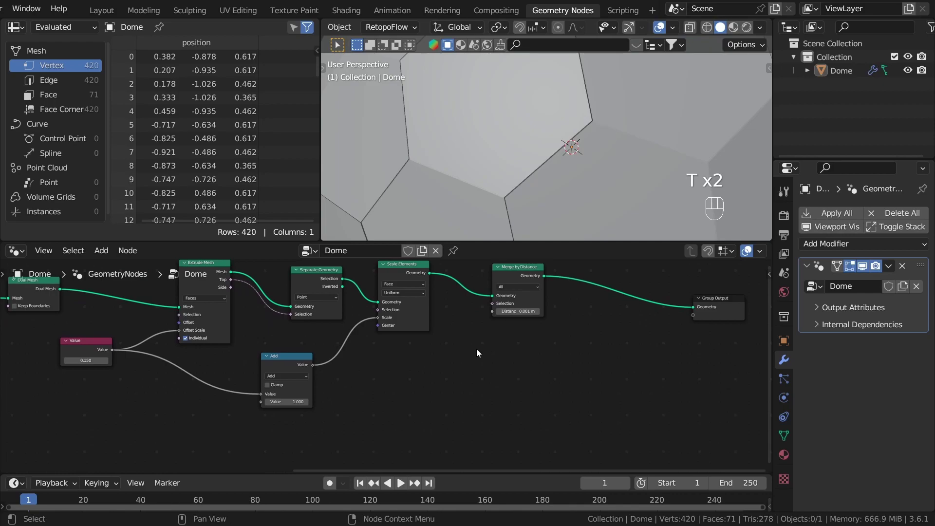
Step: Move the Merge by Distance node next to Group Output and add an Edge Vertices node below the main chain
drag(550, 270, 574, 273)
click(526, 400)
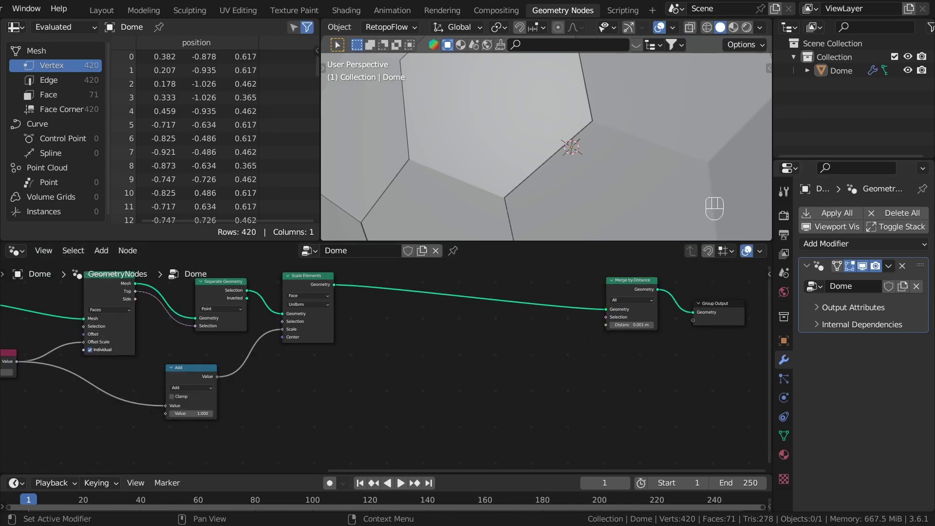
scroll(391, 287, up, 2)
key(shift+a)
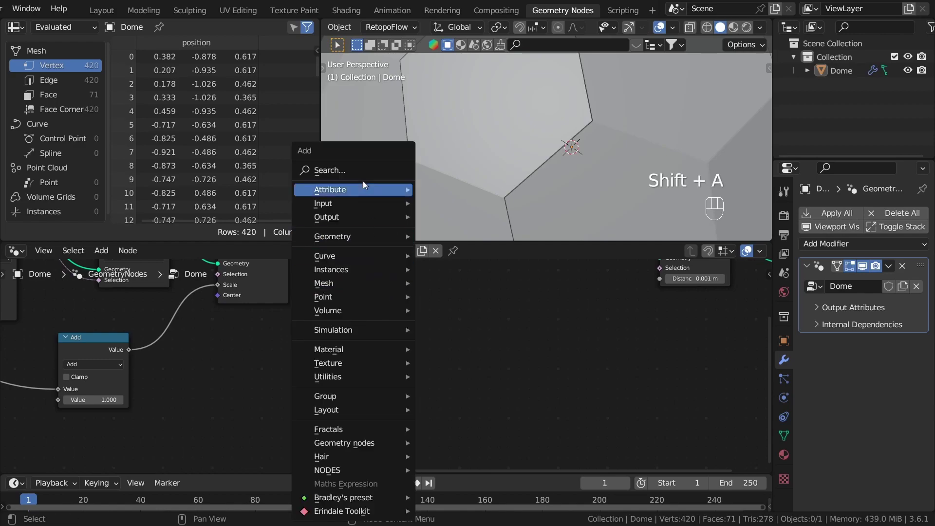
click(363, 168)
text(edge)
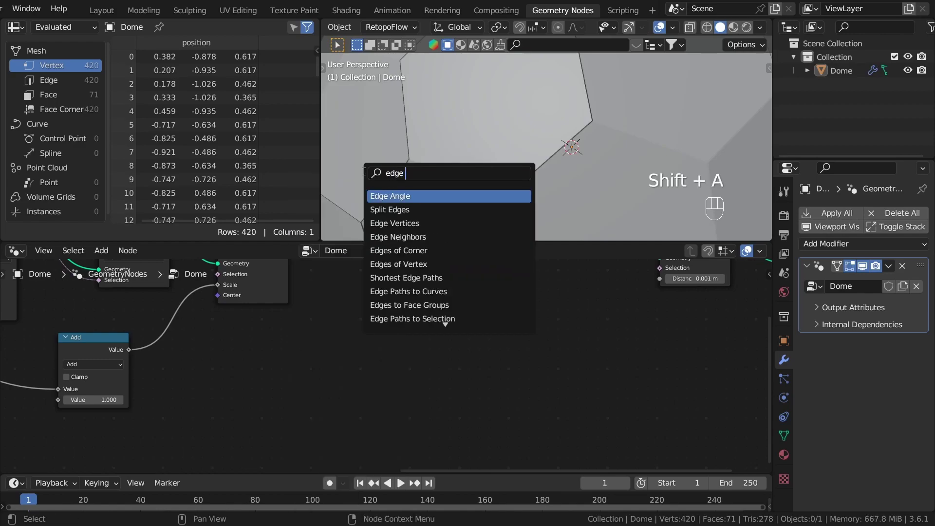
text( v)
key(Return)
click(322, 378)
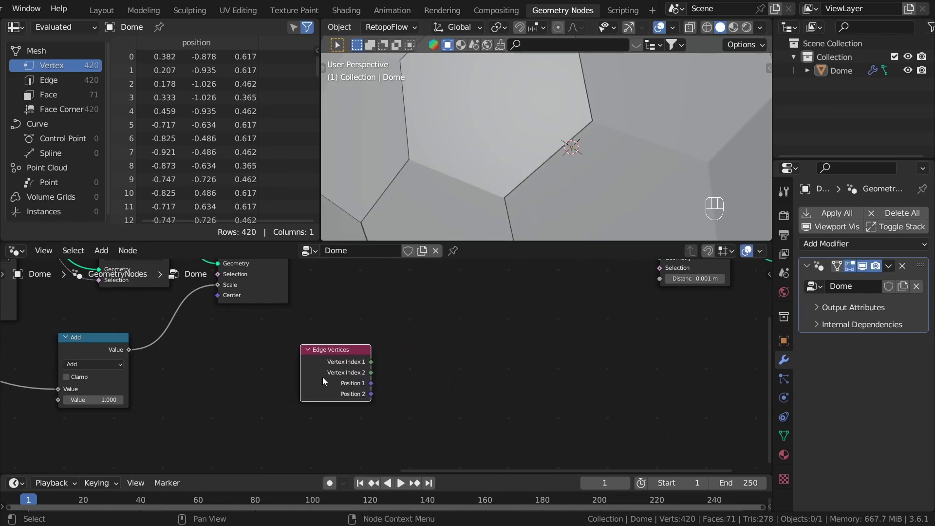
scroll(341, 390, up, 3)
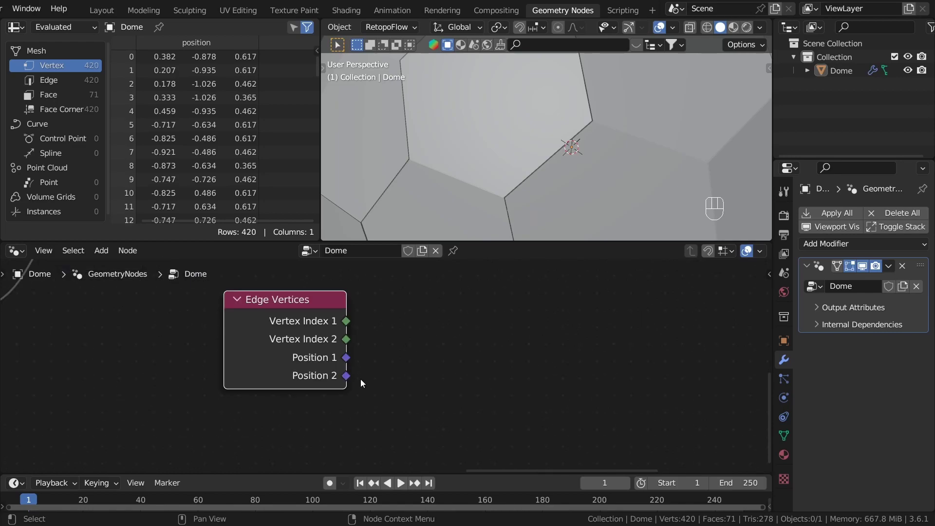
drag(312, 329, 287, 333)
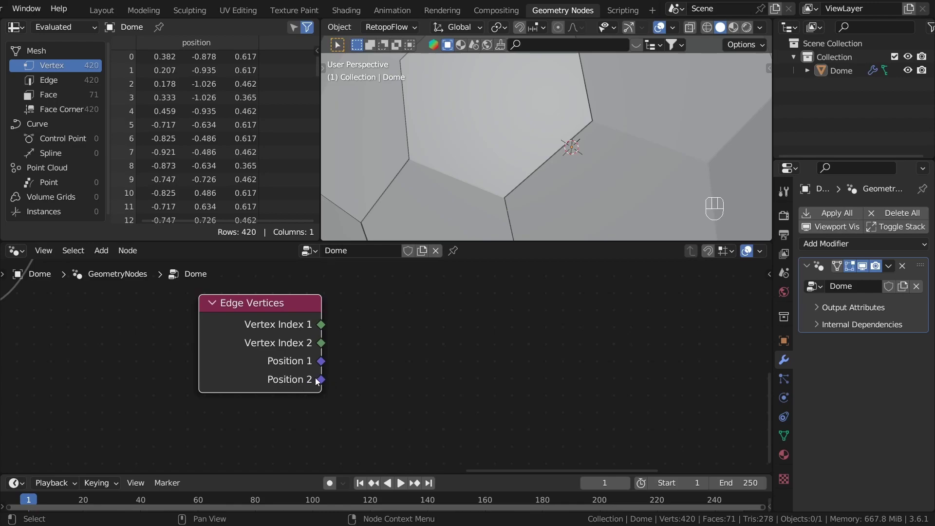
Step: Connect the Edge Vertices Position 1 and Position 2 outputs to the two vectors of a new Vector Math Distance node
scroll(527, 153, down, 6)
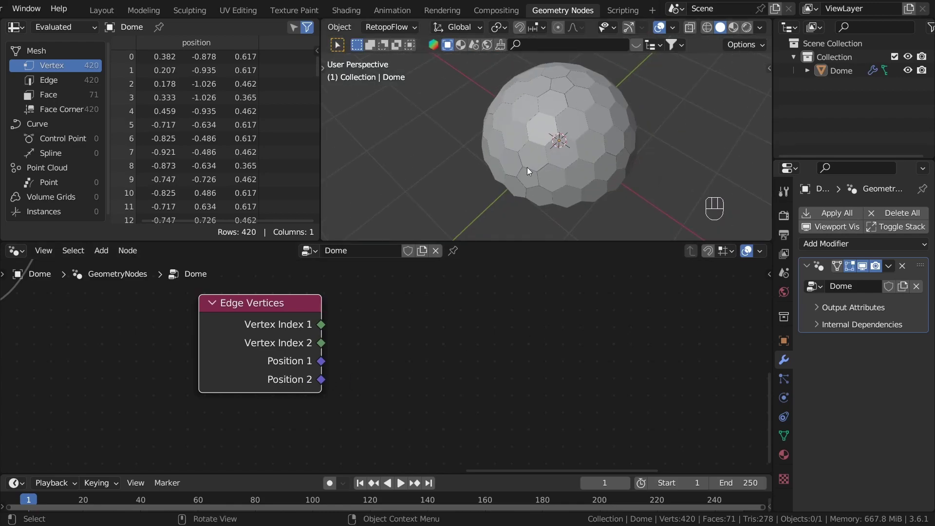
scroll(536, 180, up, 2)
middle_drag(539, 186, 520, 330)
scroll(243, 368, up, 1)
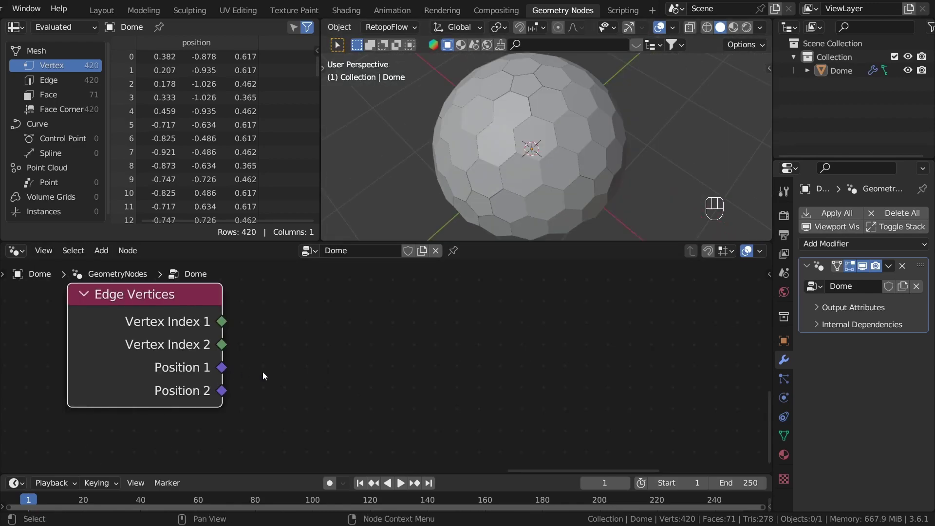
drag(222, 367, 251, 361)
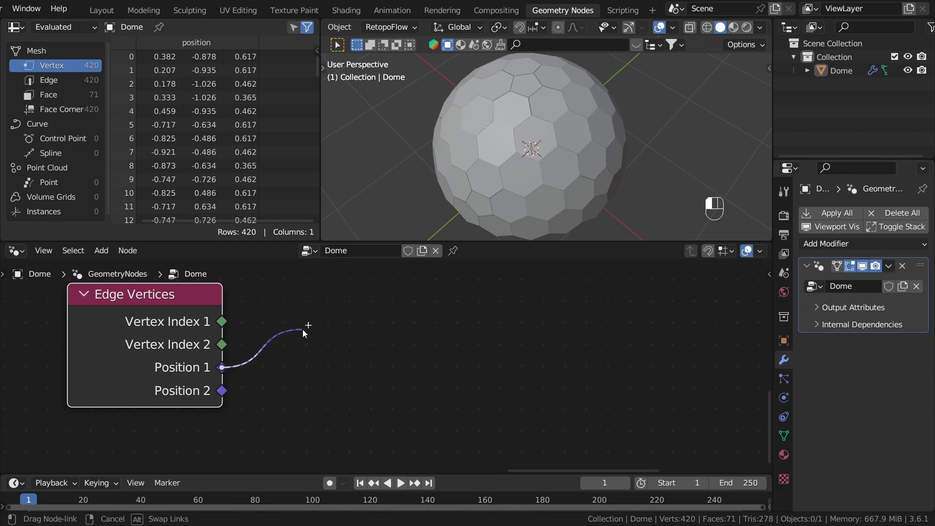
drag(303, 330, 304, 330)
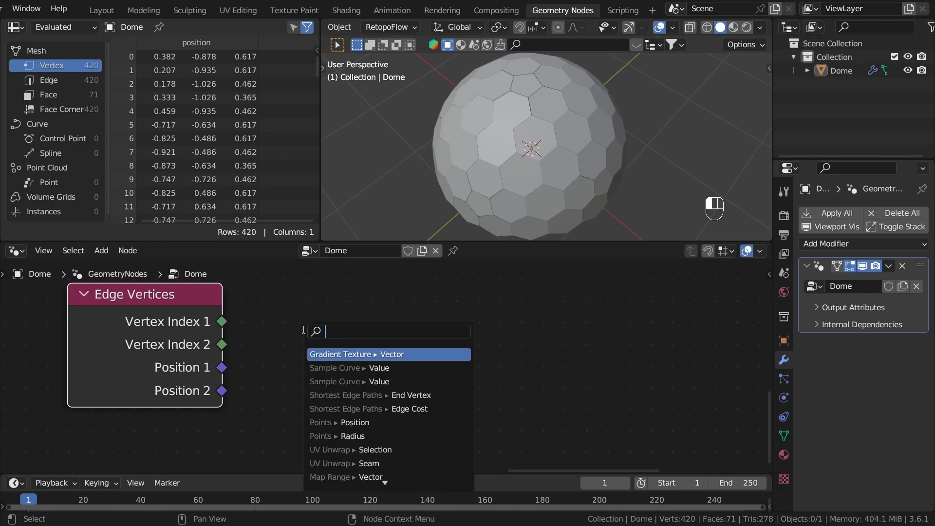
text(dis)
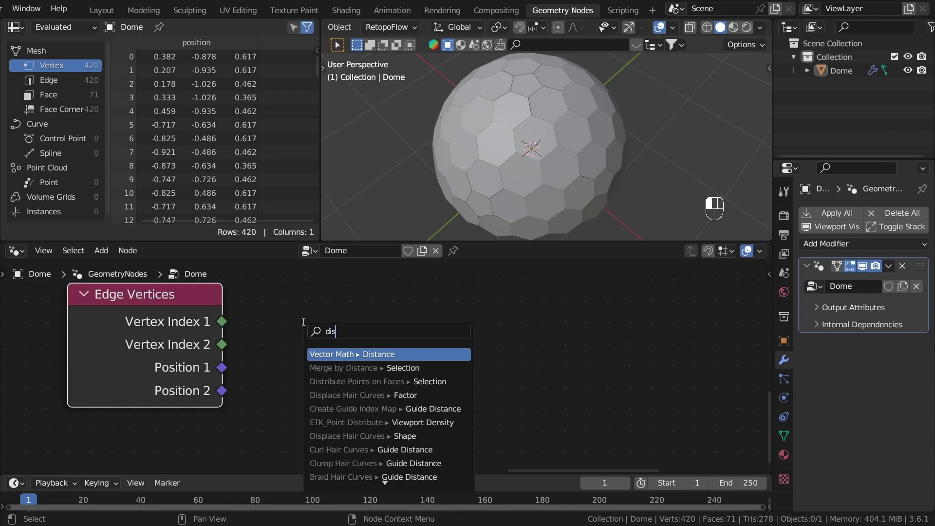
key(Return)
drag(221, 390, 253, 392)
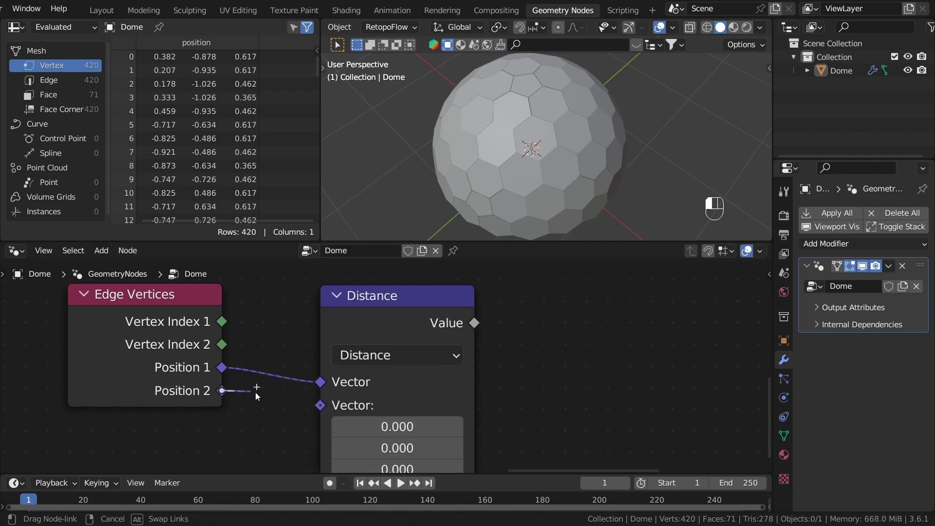
drag(315, 406, 316, 406)
drag(151, 369, 165, 370)
drag(165, 369, 180, 380)
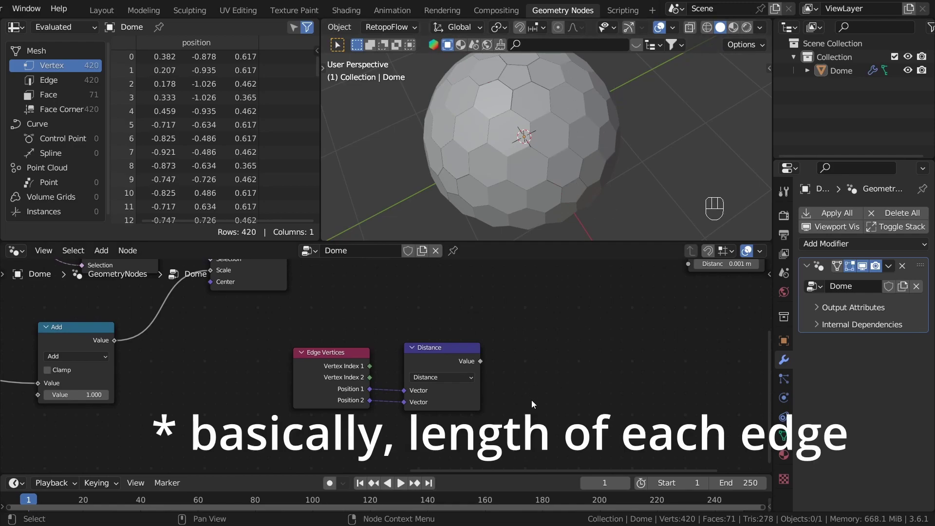
Step: Move the Edge Vertices and Distance nodes together further below the main chain
scroll(517, 390, down, 3)
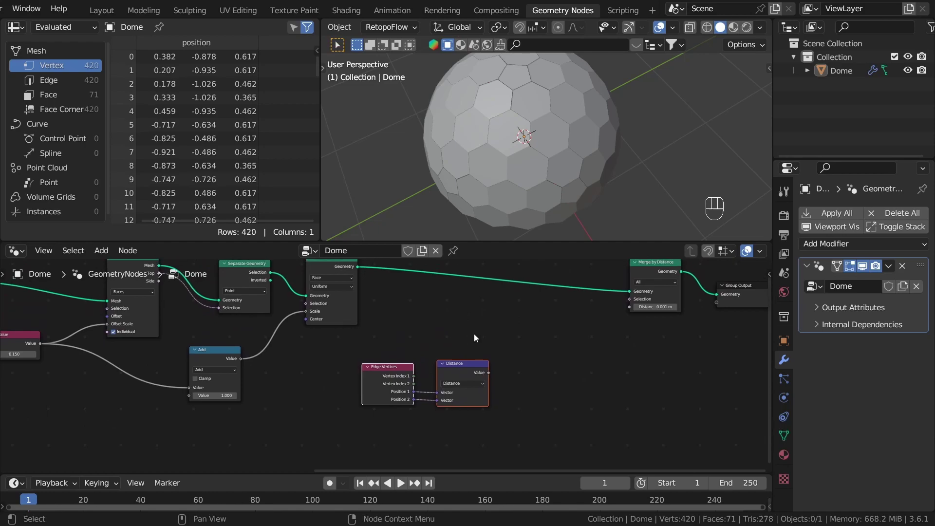
scroll(475, 335, down, 2)
key(g)
click(436, 367)
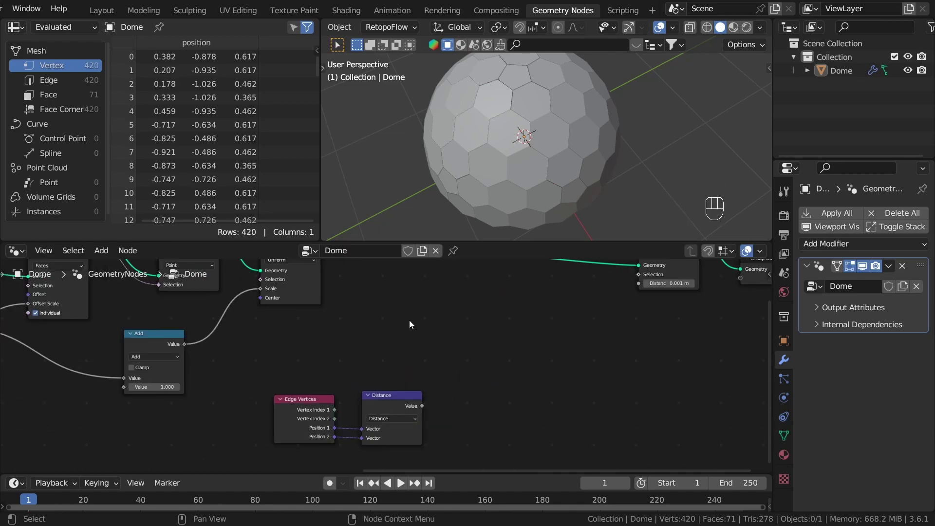
Step: Add an Attribute Statistic node after the Distance node and connect the Distance value to its Attribute input
key(shift+a)
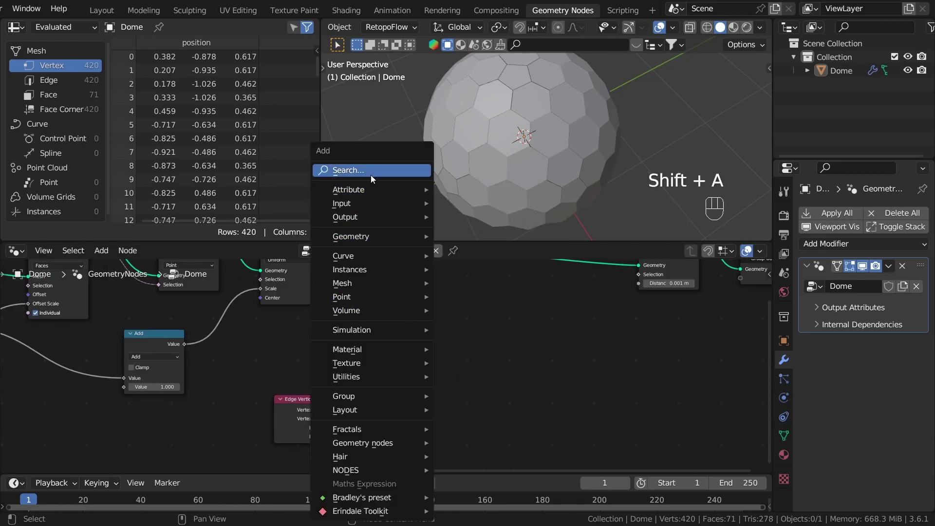
mouse_move(361, 190)
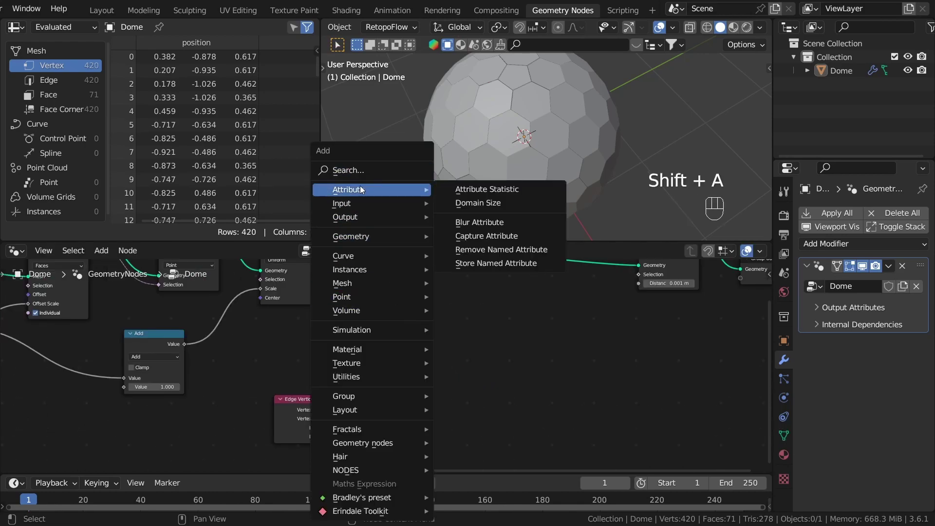
click(510, 189)
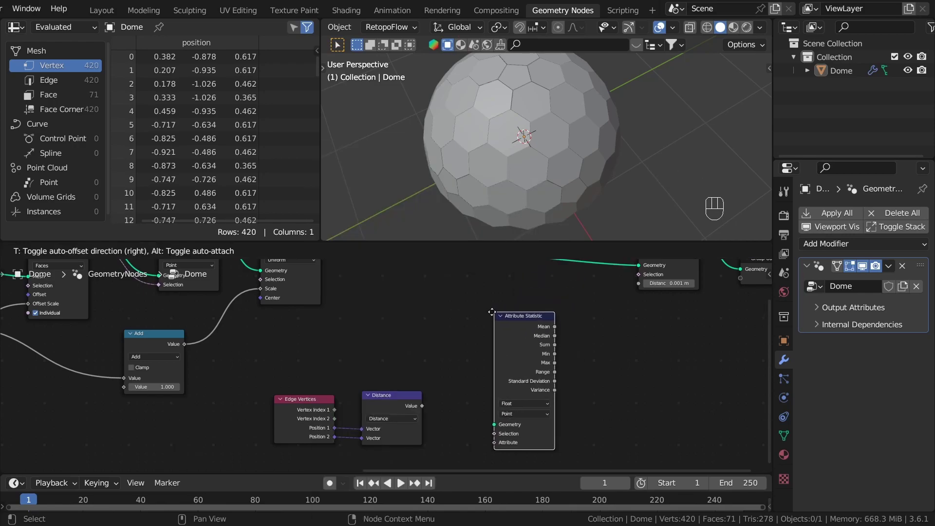
click(465, 314)
scroll(409, 428, up, 2)
drag(419, 395, 493, 444)
drag(490, 410, 490, 410)
Step: Feed the Attribute Statistic Min output into the first value of a new Math Subtract node
middle_drag(585, 365, 432, 469)
scroll(429, 372, up, 2)
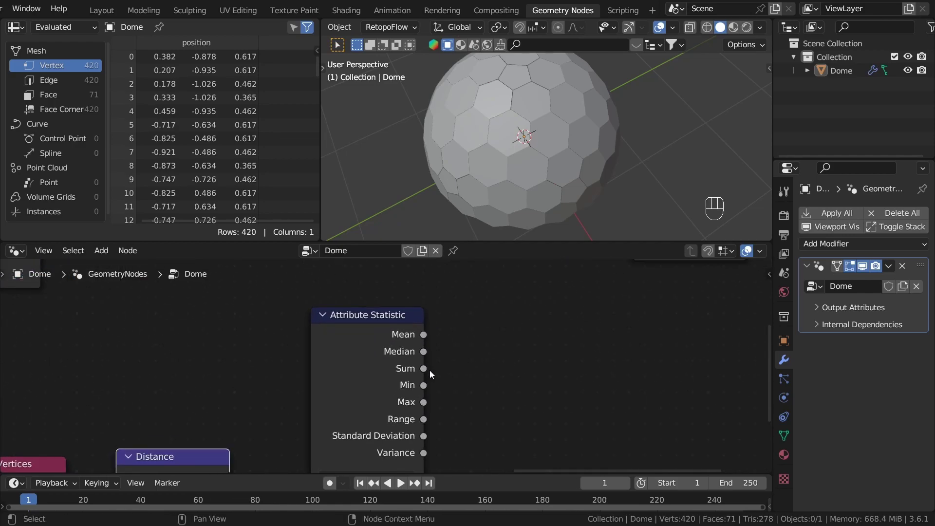
scroll(418, 373, up, 2)
middle_drag(429, 307, 435, 291)
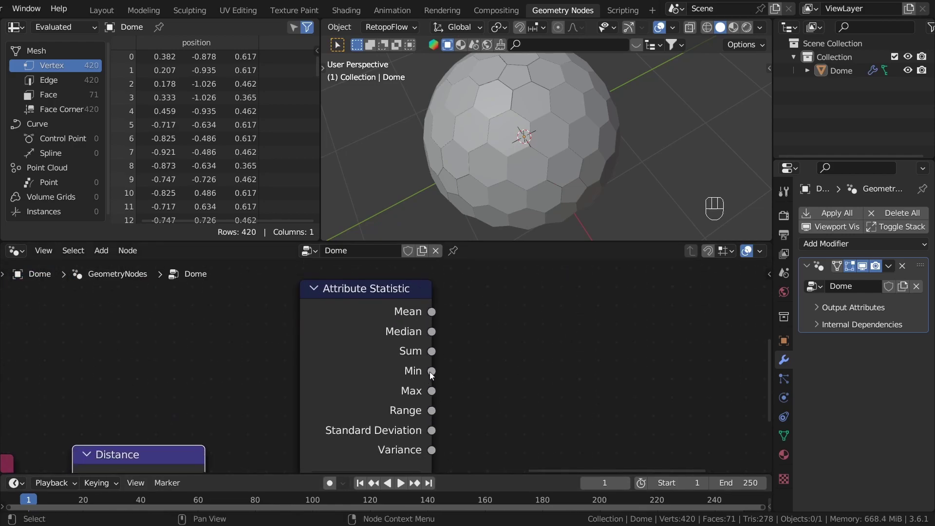
scroll(432, 374, up, 1)
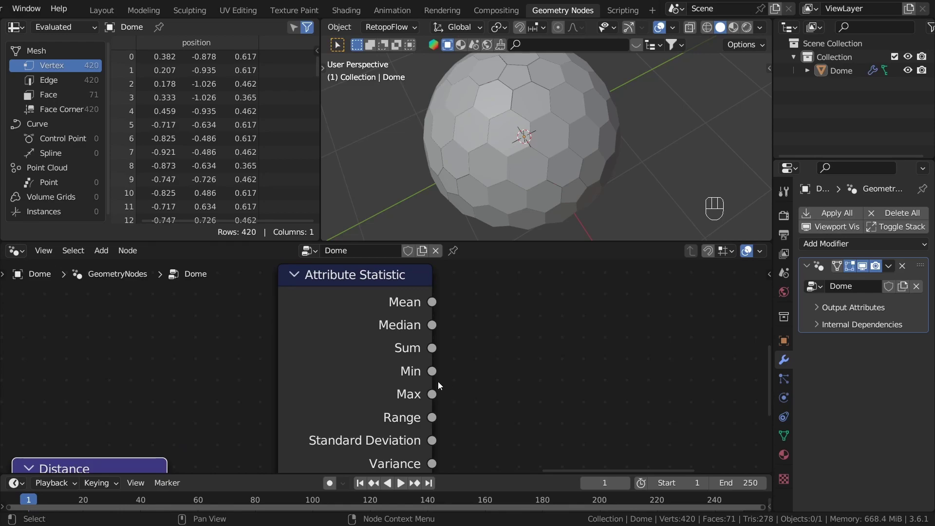
drag(432, 371, 478, 363)
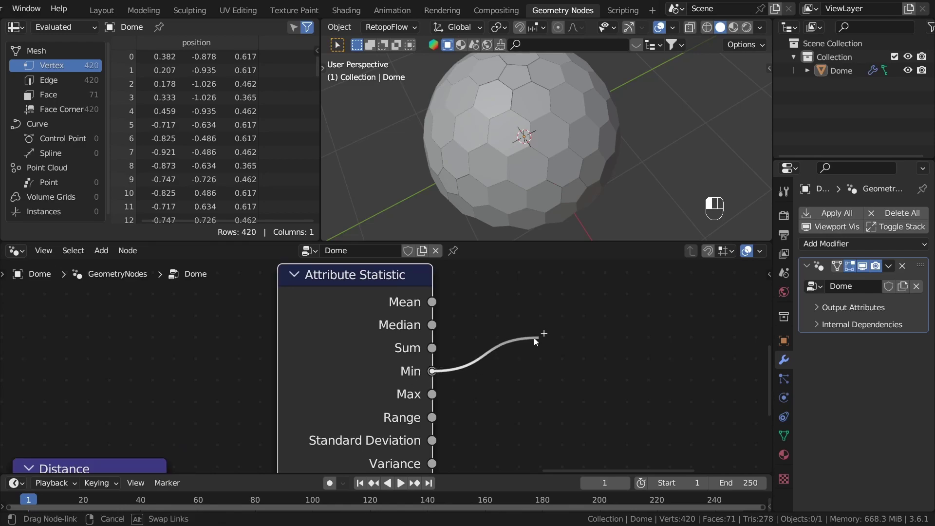
drag(537, 337, 538, 341)
scroll(442, 370, down, 3)
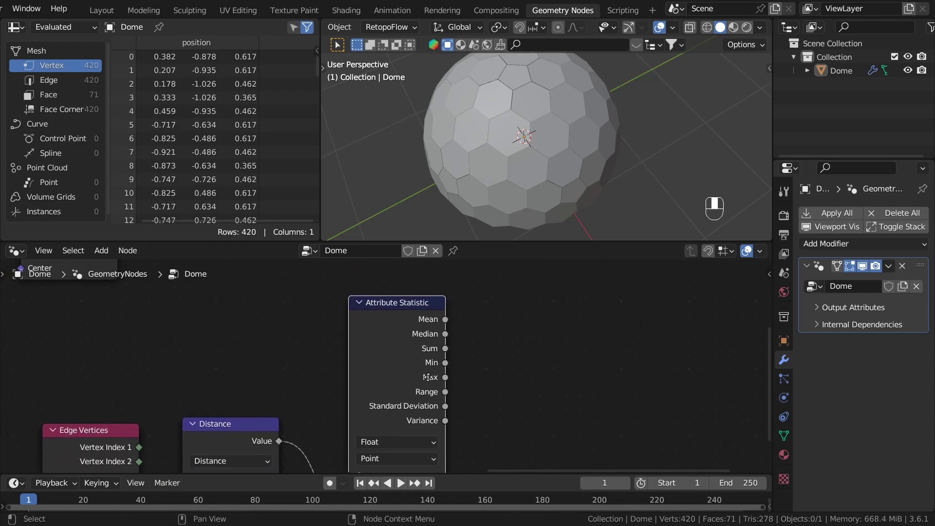
middle_drag(443, 370, 302, 481)
scroll(315, 264, down, 3)
scroll(312, 425, up, 2)
drag(310, 424, 355, 408)
text(sub)
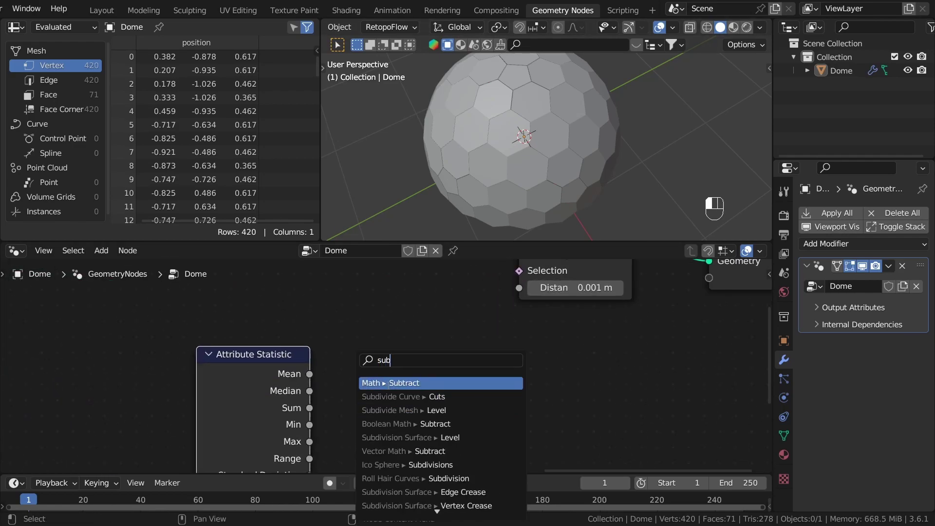
key(Return)
Step: Set the Subtract node's second value to 0.001 and connect its result to the Merge by Distance node's Distance input
scroll(489, 432, up, 1)
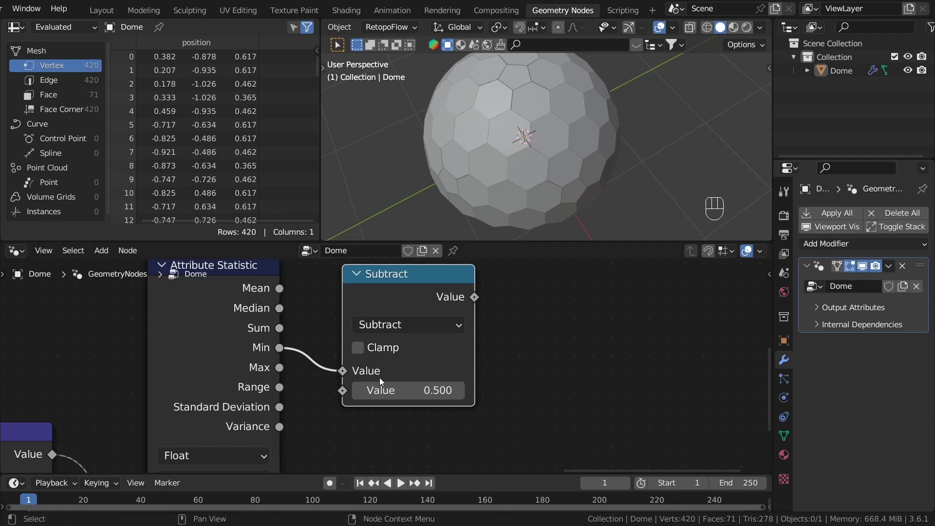
click(440, 393)
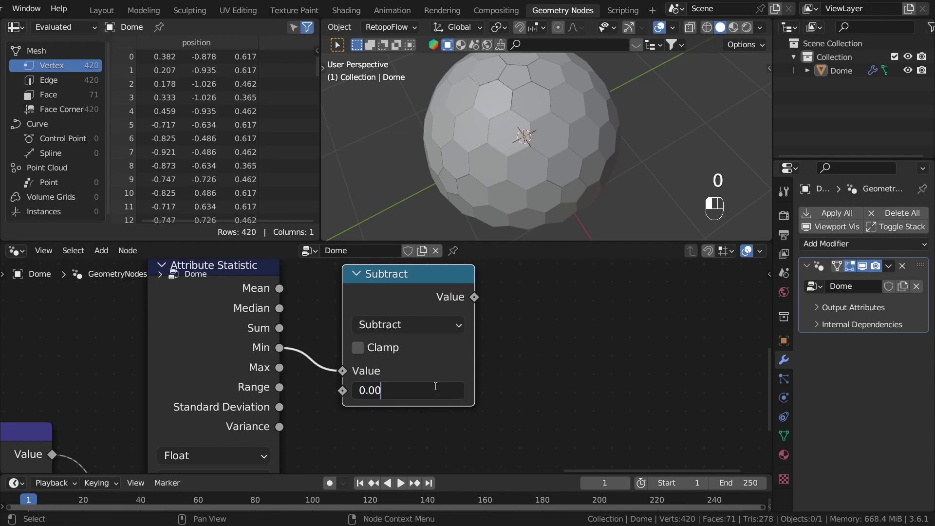
key(Return)
click(426, 391)
key(Return)
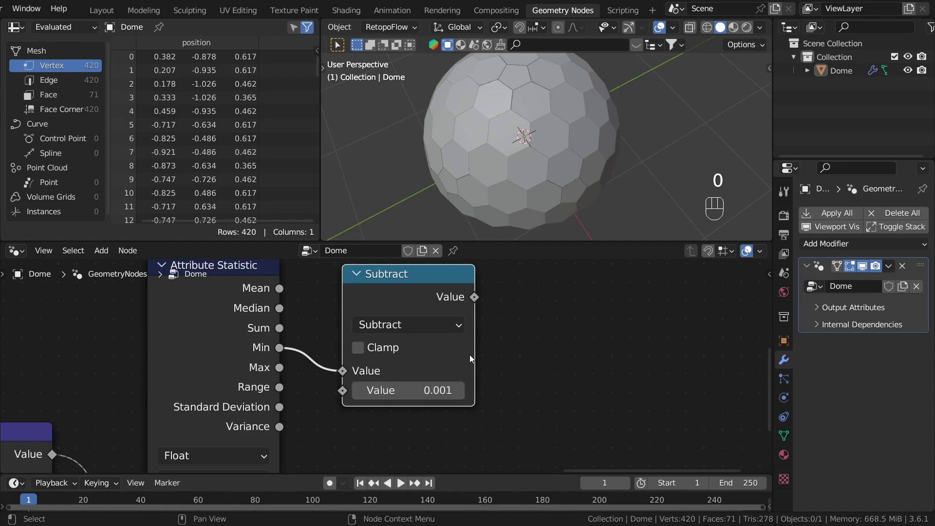
scroll(484, 298, down, 3)
middle_drag(485, 296, 492, 372)
drag(467, 406, 516, 318)
Step: Connect the Scale Elements Geometry output to the Attribute Statistic node's Geometry input
scroll(506, 369, down, 8)
middle_drag(504, 394, 592, 395)
scroll(546, 400, up, 3)
click(378, 385)
click(599, 409)
middle_drag(470, 411, 528, 363)
scroll(473, 393, up, 4)
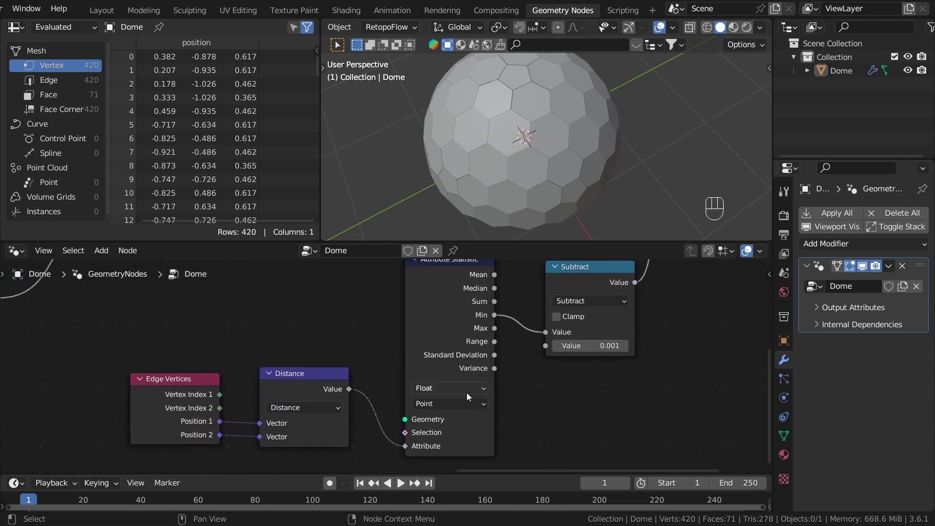
middle_drag(421, 316, 467, 366)
scroll(514, 382, up, 1)
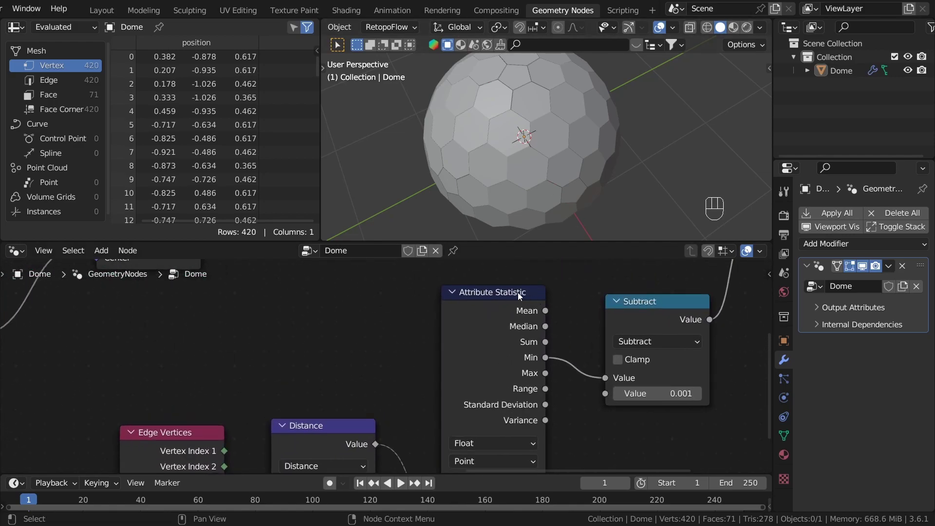
middle_drag(511, 433, 539, 345)
scroll(430, 324, down, 4)
middle_drag(429, 324, 458, 472)
scroll(379, 333, down, 1)
drag(319, 290, 474, 402)
Step: Increase the Ico Sphere radius to 6.56 m and look at the merged dome
middle_drag(518, 174, 499, 215)
scroll(519, 113, up, 3)
scroll(513, 157, up, 3)
scroll(499, 216, down, 3)
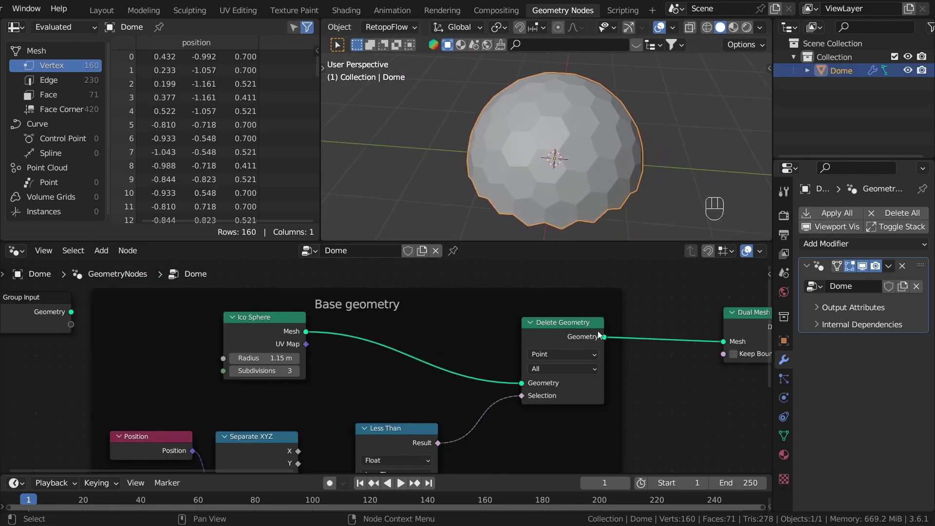
shift+drag(264, 358, 397, 358)
scroll(470, 165, down, 5)
scroll(472, 164, down, 2)
shift+drag(263, 358, 419, 359)
mouse_move(506, 159)
middle_down()
mouse_move(470, 154)
mouse_move(502, 168)
middle_up()
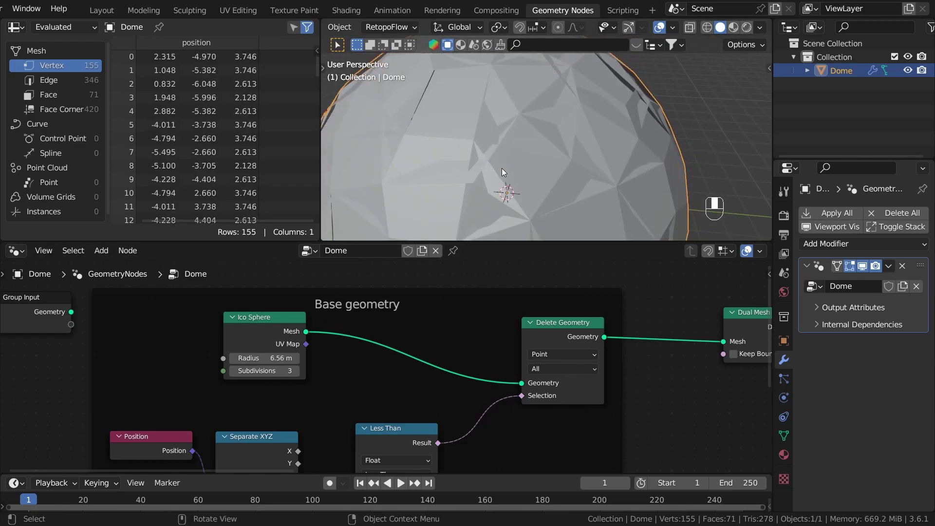
scroll(569, 148, down, 1)
middle_drag(569, 148, 610, 208)
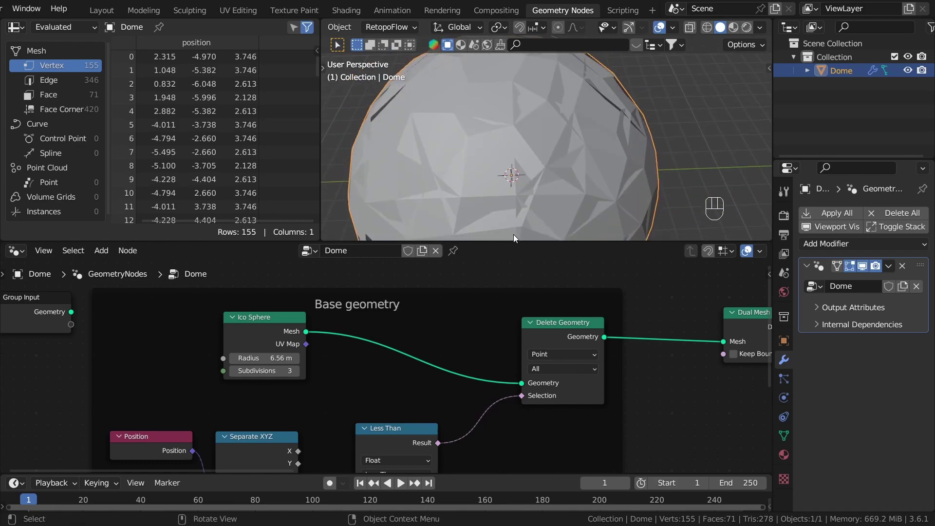
Step: Link the Scale Elements geometry straight to Group Output, bypassing Merge by Distance
scroll(611, 384, down, 8)
middle_drag(707, 401, 283, 374)
scroll(283, 373, down, 3)
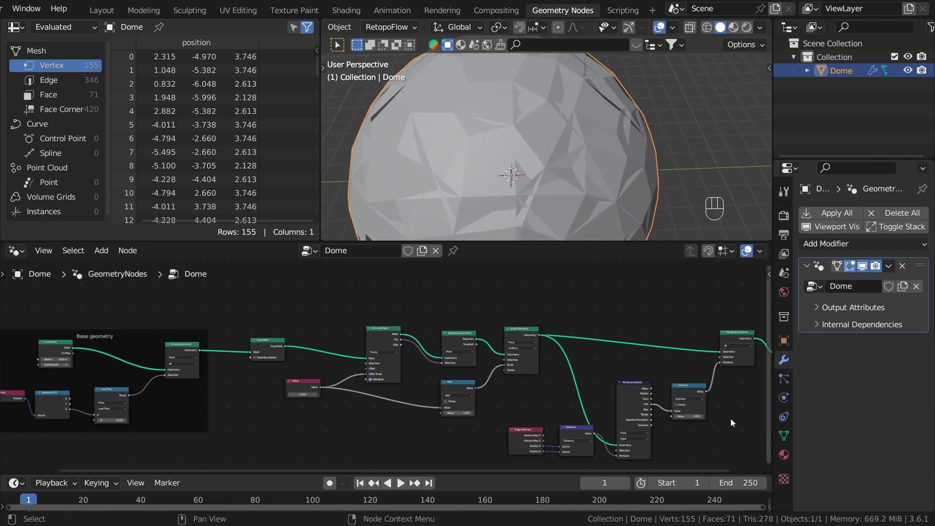
middle_drag(750, 408, 593, 385)
scroll(598, 368, up, 7)
drag(555, 291, 560, 293)
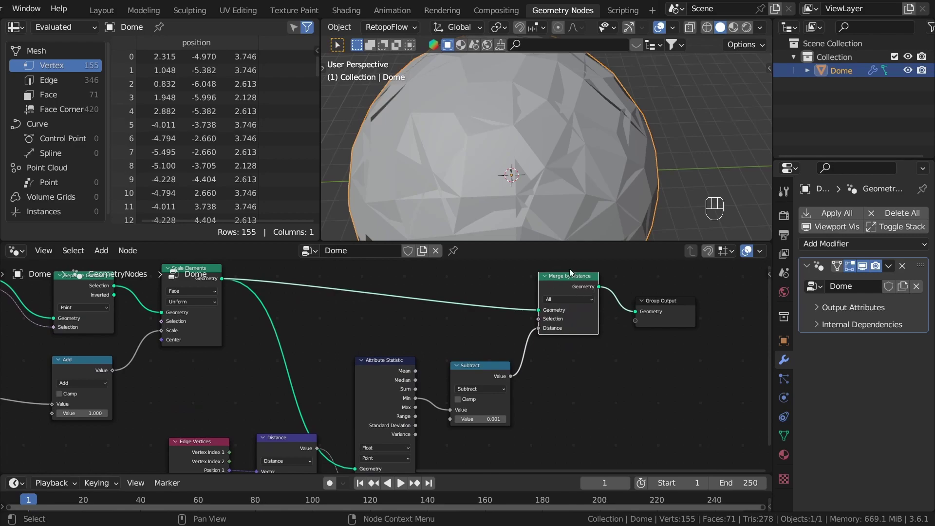
middle_drag(274, 324, 649, 340)
scroll(650, 333, up, 3)
drag(538, 288, 541, 289)
alt+shift+click(570, 292)
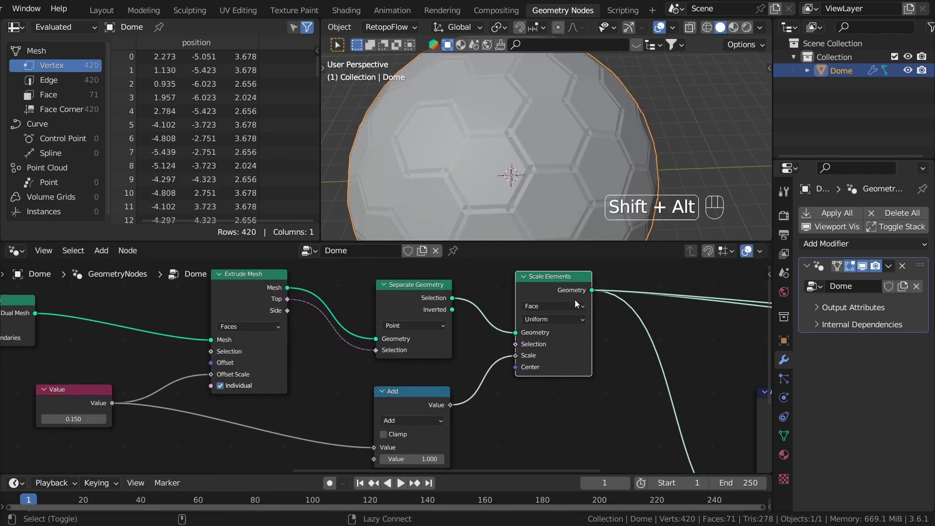
Step: Set the second value of the Add node feeding the Scale Elements scale to 1.120
middle_drag(519, 379, 549, 350)
middle_drag(513, 168, 511, 178)
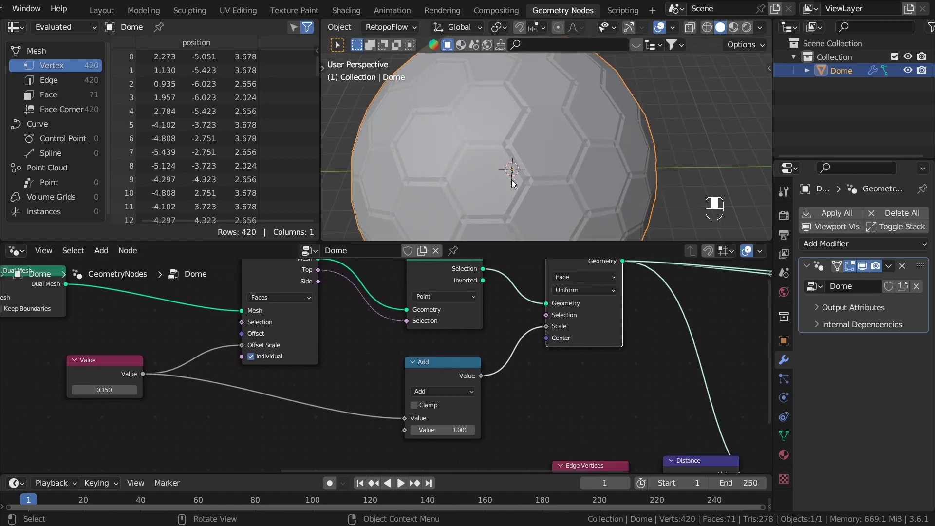
scroll(419, 426, up, 5)
mouse_move(457, 422)
shift+mouse_down()
mouse_move(394, 422)
mouse_move(583, 422)
mouse_move(427, 422)
mouse_move(476, 421)
shift+mouse_up()
scroll(484, 360, down, 5)
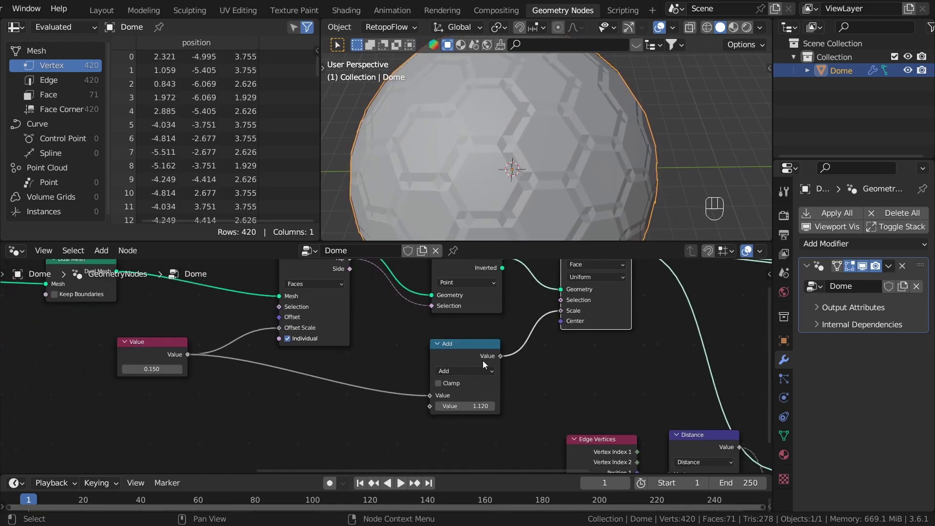
Step: Connect the Merge by Distance geometry back to Group Output
middle_drag(559, 356, 507, 363)
scroll(560, 348, up, 3)
alt+shift+click(611, 294)
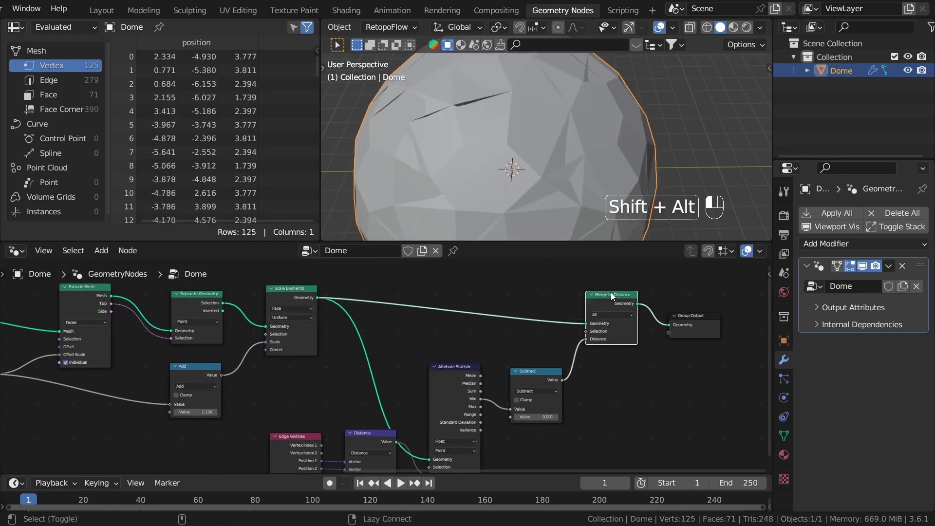
scroll(624, 312, up, 5)
middle_drag(390, 363, 278, 363)
drag(606, 337, 618, 309)
Step: Mute the Scale Elements node
middle_drag(299, 365, 515, 399)
click(369, 291)
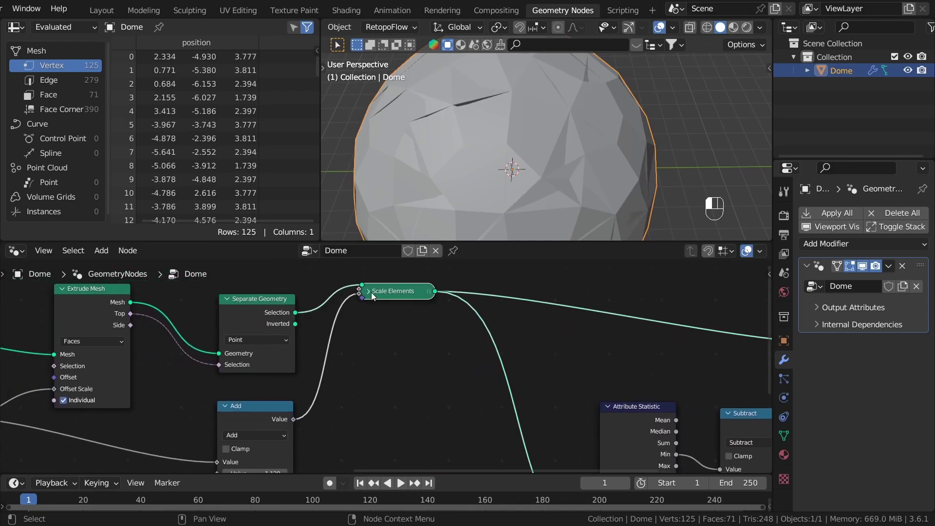
click(375, 293)
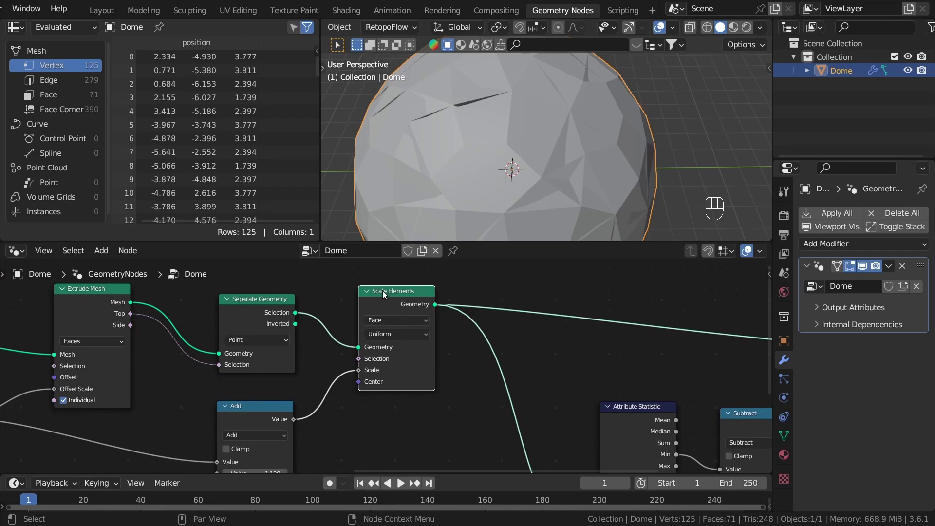
key(m)
Step: Inspect the dome in wireframe shading and return the viewport to solid shading
mouse_move(563, 100)
middle_down()
mouse_move(527, 128)
mouse_move(540, 113)
mouse_move(533, 140)
middle_up()
key(z)
click(399, 141)
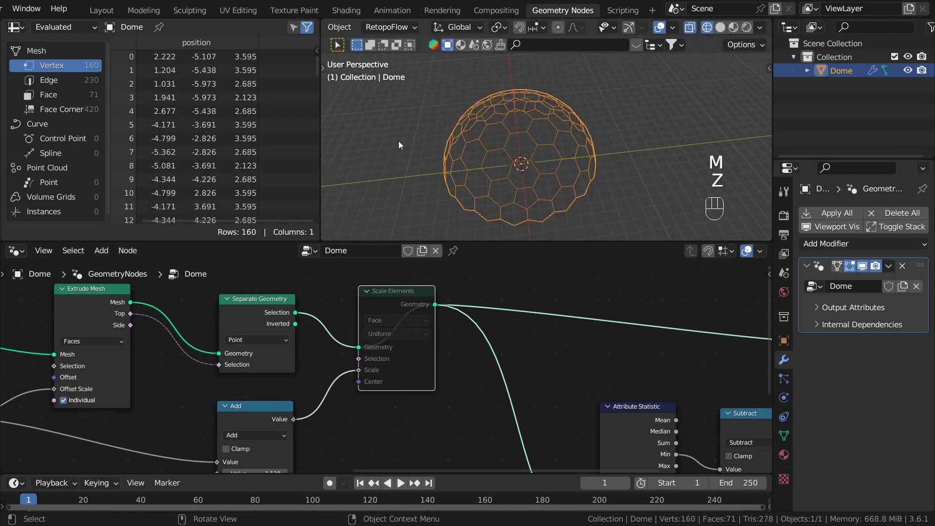
key(z)
Step: Reduce the Ico Sphere radius in the Base geometry frame and examine the gaps between the dome's faces
scroll(420, 336, down, 10)
mouse_move(422, 341)
middle_down()
mouse_move(551, 367)
mouse_move(665, 367)
middle_up()
scroll(222, 351, up, 10)
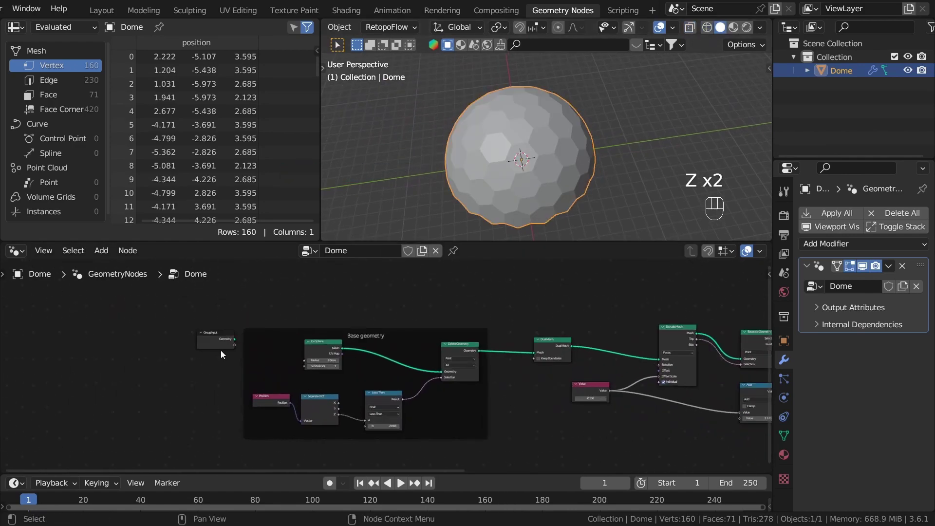
drag(456, 366, 392, 364)
scroll(632, 164, up, 3)
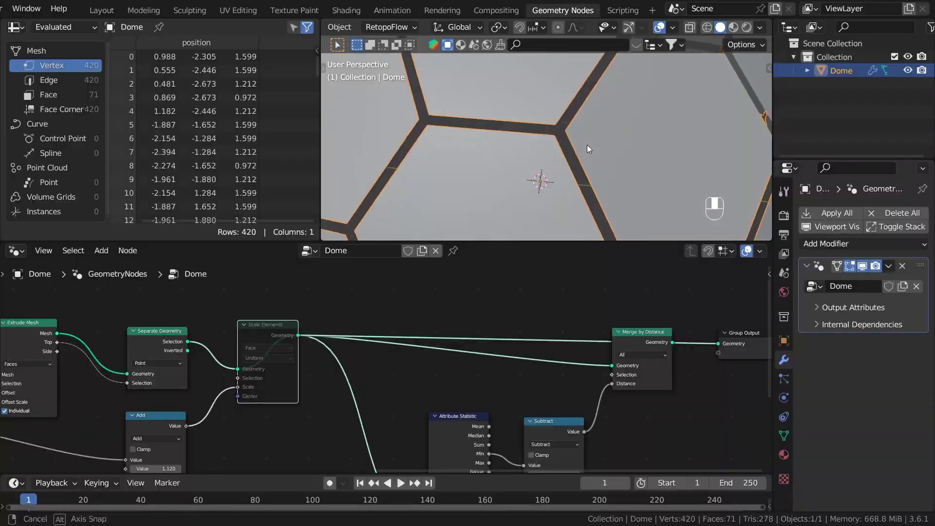
shift+middle_drag(586, 145, 554, 136)
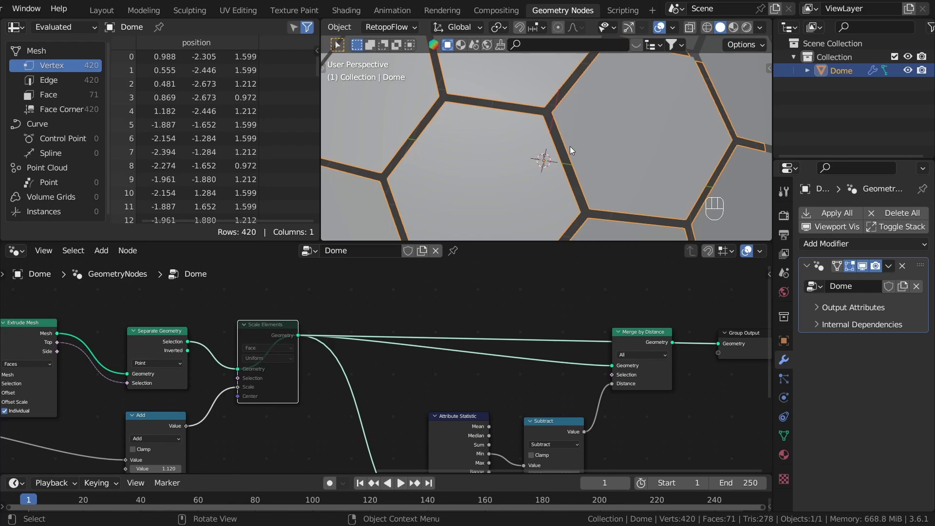
Step: Raise the Value node that drives the Extrude Mesh offset scale to 3.700
scroll(463, 392, down, 8)
middle_drag(361, 399, 512, 377)
scroll(453, 382, up, 4)
click(452, 381)
scroll(332, 402, up, 4)
middle_drag(283, 414, 398, 416)
click(399, 415)
shift+drag(336, 398, 429, 398)
scroll(451, 130, down, 7)
scroll(457, 143, down, 3)
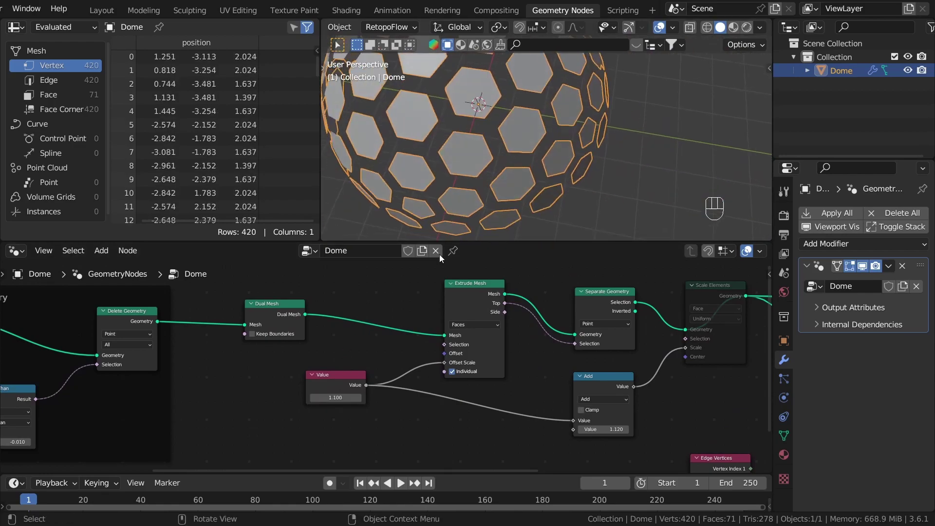
shift+drag(335, 397, 355, 398)
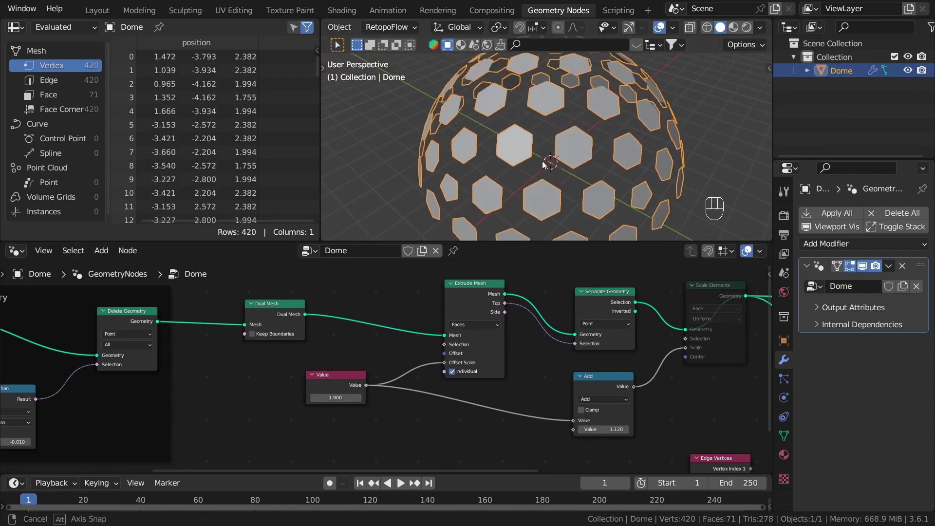
scroll(539, 146, up, 4)
scroll(538, 132, up, 2)
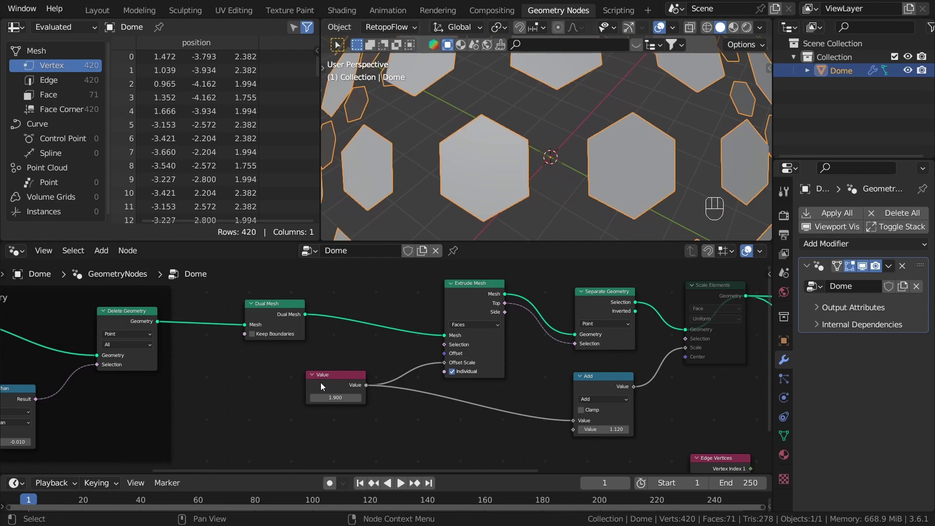
drag(335, 398, 362, 398)
Step: Unmute the Scale Elements node
scroll(504, 142, down, 7)
scroll(557, 380, up, 1)
middle_drag(556, 380, 350, 378)
scroll(524, 267, up, 2)
click(523, 267)
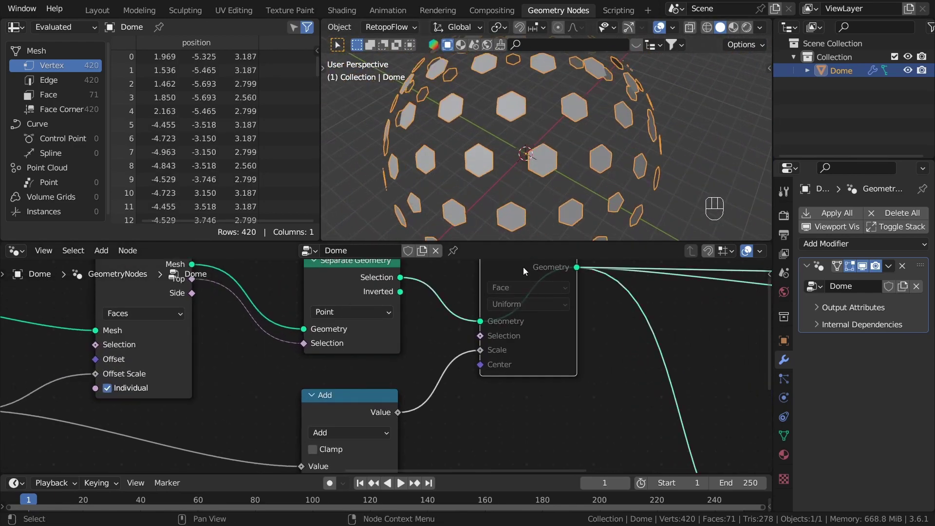
key(m)
Step: Set the second value of the Add node feeding the Scale Elements scale to -1.650
middle_drag(521, 395, 621, 336)
scroll(453, 420, up, 3)
shift+drag(453, 422, 338, 422)
shift+drag(409, 421, 403, 421)
Step: Mute the Scale Elements node again
scroll(591, 374, down, 2)
middle_drag(590, 374, 548, 408)
middle_drag(507, 381, 519, 355)
click(575, 268)
scroll(574, 279, up, 1)
middle_drag(575, 301, 571, 295)
key(m)
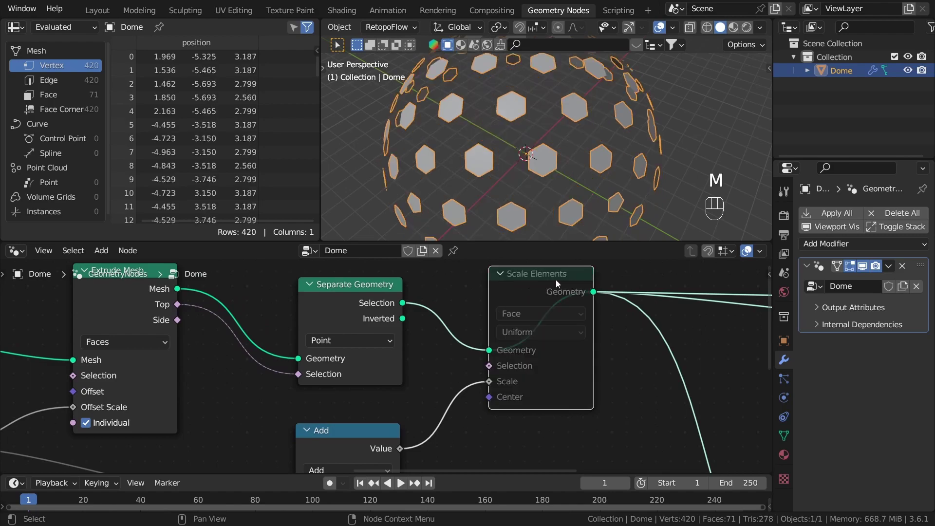
Step: Examine the separated hexagonal faces of the dome from several angles alongside the muted Scale Elements node
click(611, 456)
scroll(619, 422, down, 6)
middle_drag(610, 402, 585, 375)
click(409, 340)
middle_drag(693, 321, 533, 328)
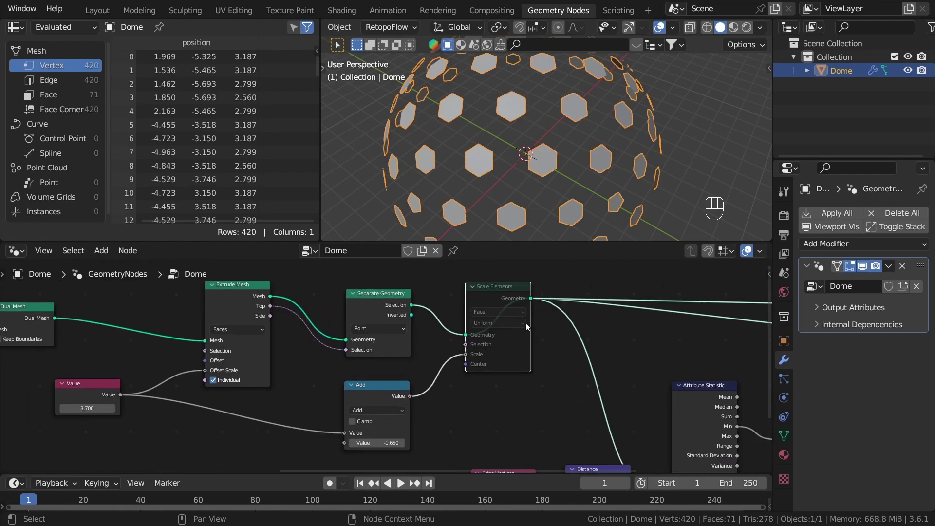
middle_drag(535, 219, 541, 200)
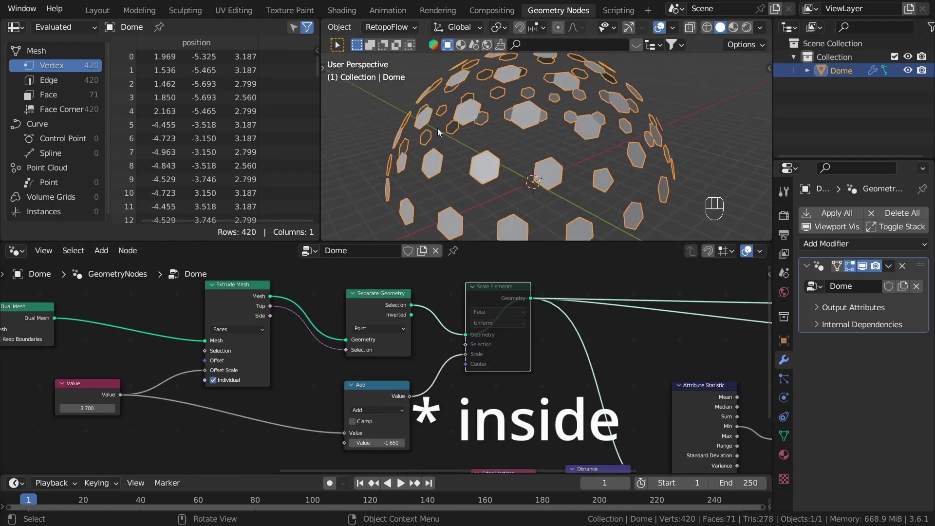
middle_drag(519, 195, 458, 186)
scroll(497, 323, up, 2)
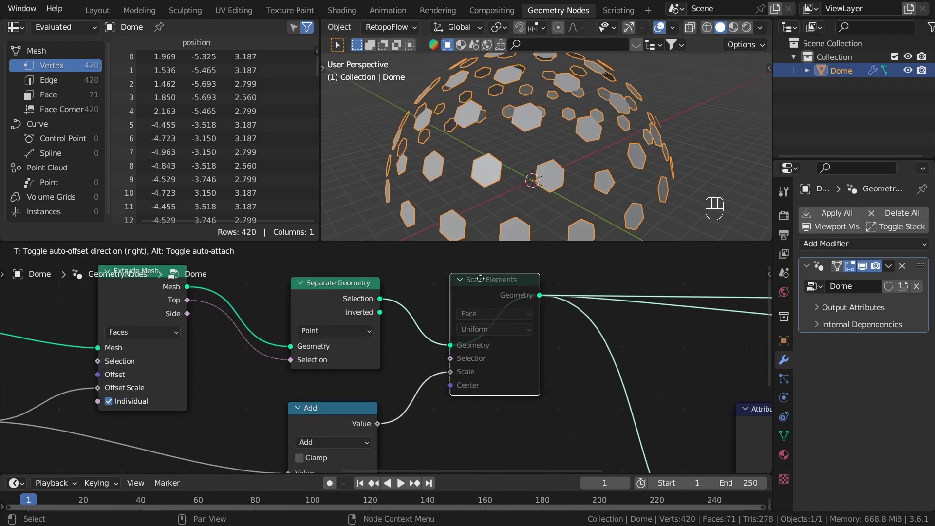
click(495, 442)
Step: Set the Value node driving the Extrude Mesh offset scale to 0.150
scroll(555, 429, down, 4)
middle_drag(231, 467, 447, 444)
scroll(441, 440, up, 6)
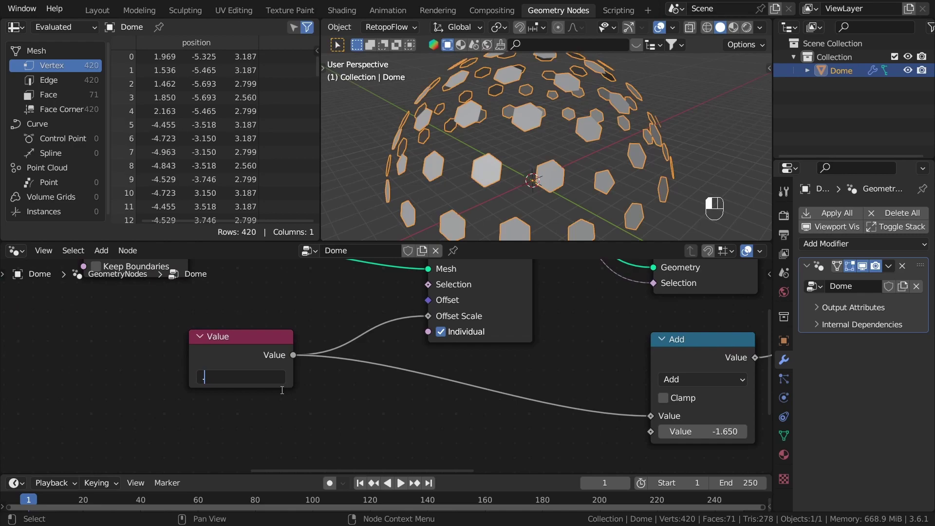
key(Return)
scroll(564, 163, up, 4)
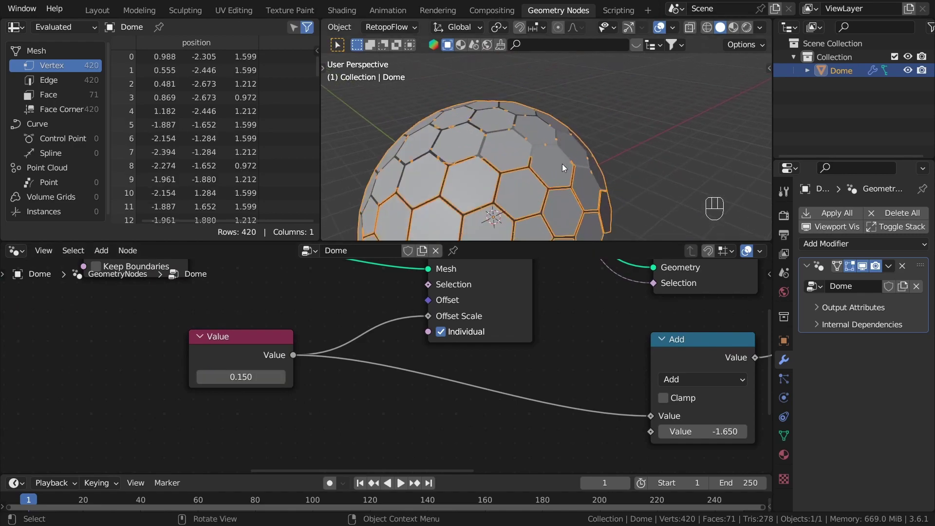
Step: Send the Merge by Distance node's output to the Group Output
scroll(633, 392, down, 3)
middle_drag(728, 404, 557, 403)
scroll(579, 397, down, 5)
middle_drag(747, 377, 596, 380)
scroll(648, 376, down, 1)
middle_drag(702, 374, 251, 384)
scroll(385, 324, up, 5)
alt+shift+click(391, 317)
Step: Shift the outer-layer node chain away from the base geometry frame and move the Group Output farther along for extra space
scroll(475, 185, up, 1)
scroll(472, 187, up, 1)
drag(488, 332, 578, 336)
key(g)
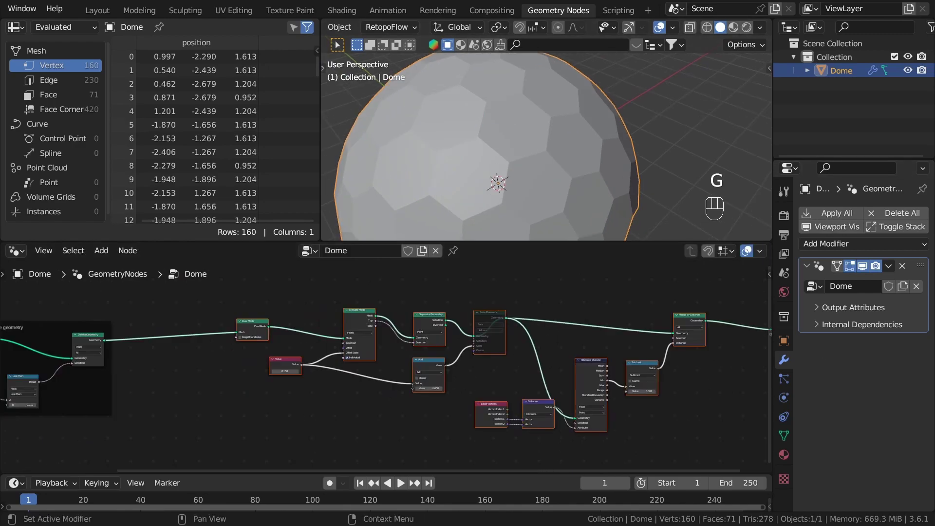
click(662, 315)
middle_drag(746, 353, 509, 367)
scroll(574, 370, up, 8)
drag(535, 324, 744, 316)
middle_drag(619, 363, 566, 389)
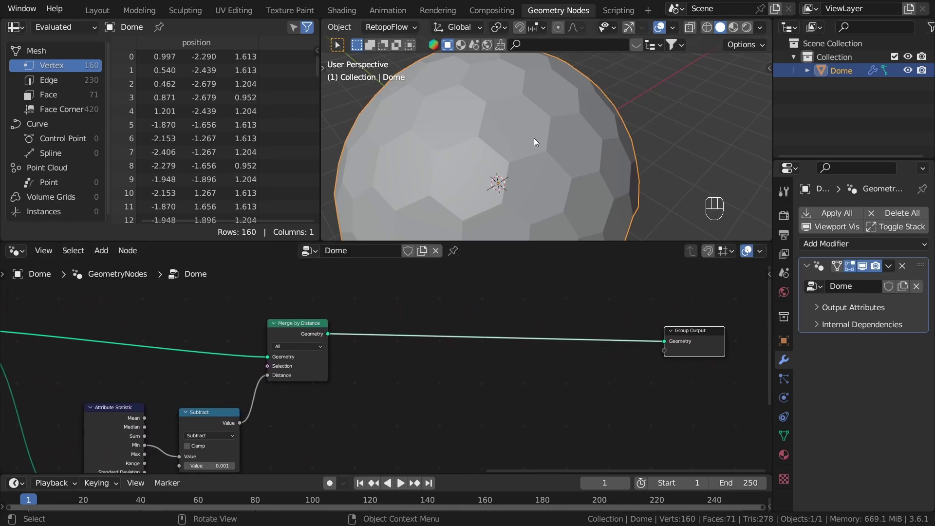
Step: Insert a Dual Mesh node between the Merge by Distance node and the Group Output
middle_drag(545, 140, 592, 118)
scroll(437, 290, up, 1)
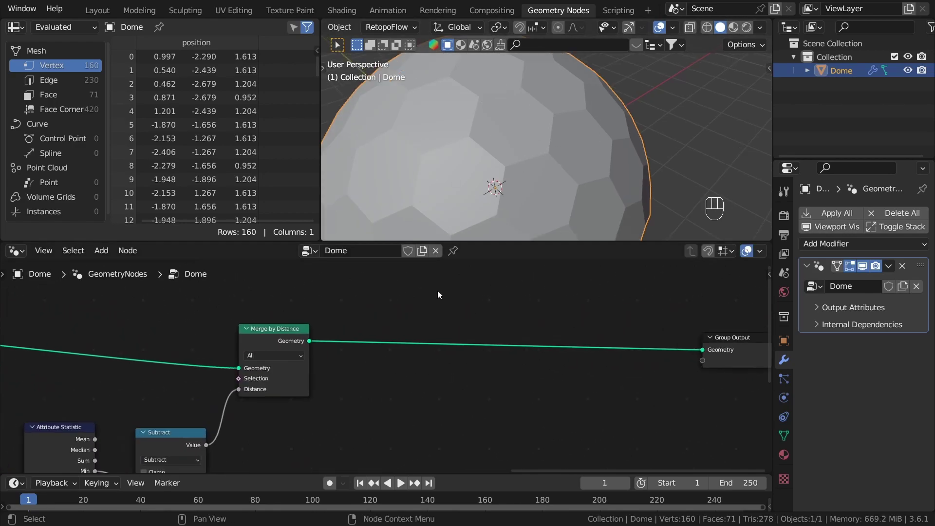
key(shift+a)
click(334, 169)
text(d)
click(345, 190)
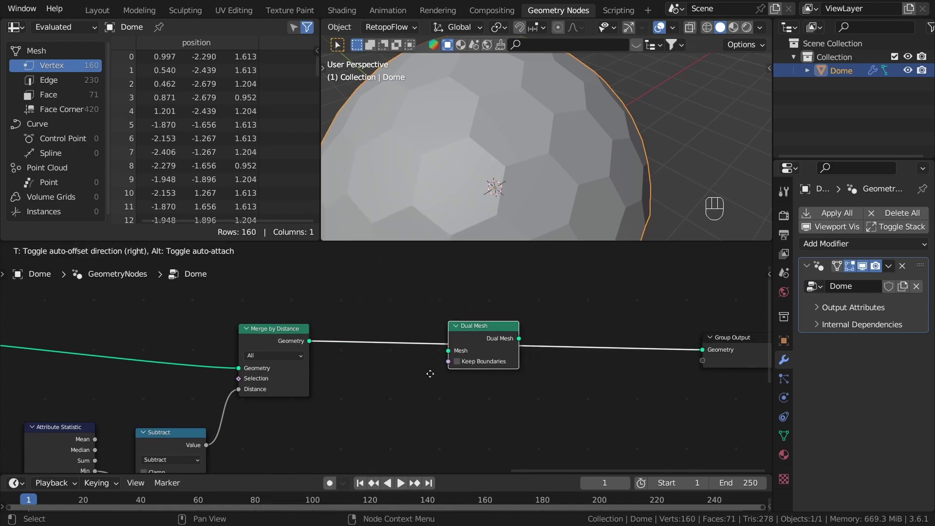
click(385, 348)
Step: Frame the outer-layer nodes from the first through the final Dual Mesh and label the frame "outer dome"
middle_drag(460, 114, 615, 157)
scroll(545, 157, down, 4)
scroll(618, 161, up, 3)
key(alt+a)
scroll(623, 167, down, 3)
scroll(598, 168, up, 2)
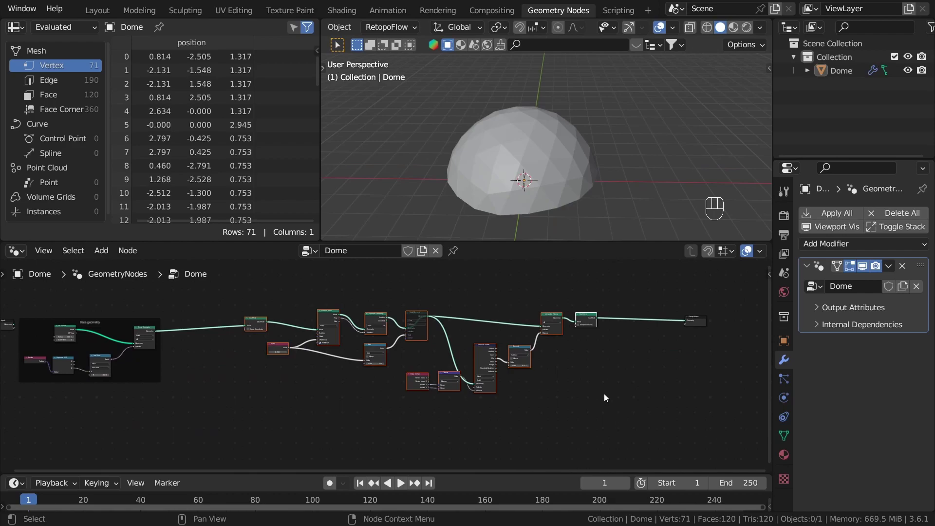
key(ctrl+j)
scroll(525, 302, up, 2)
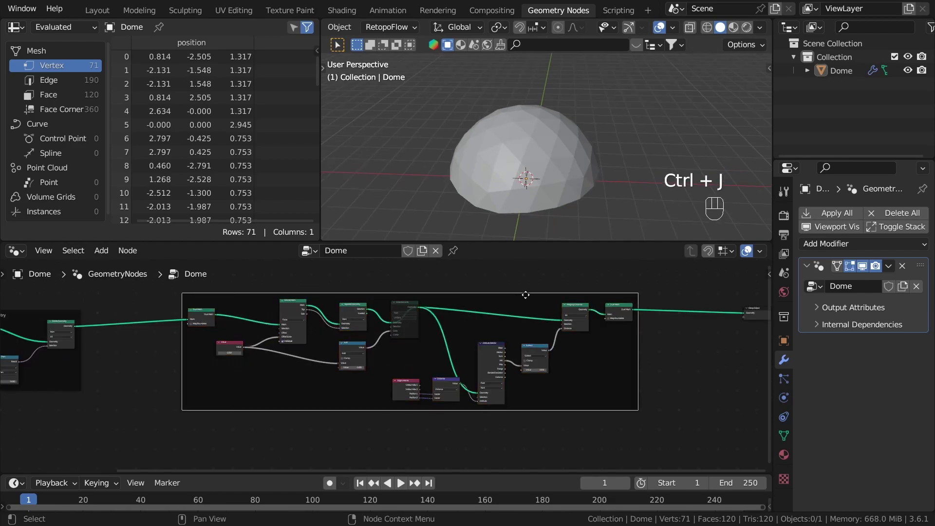
key(F2)
text(O)
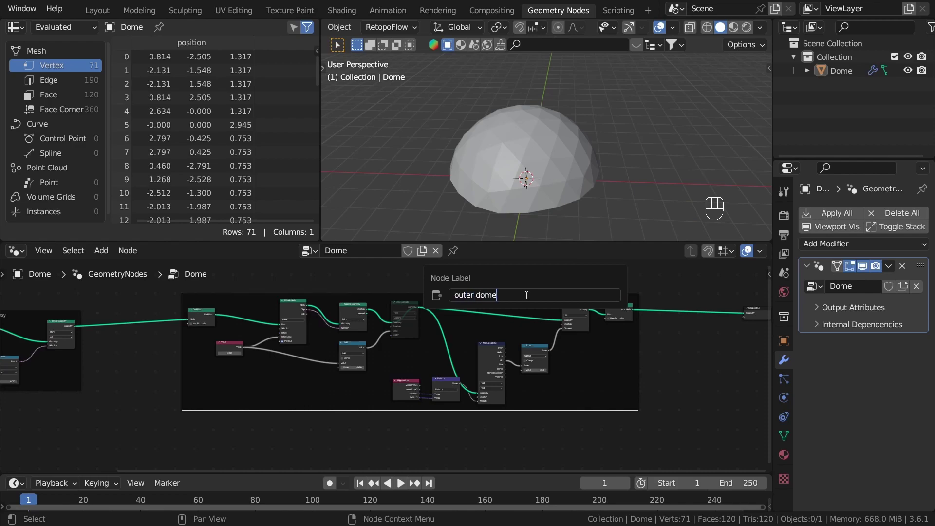
key(Return)
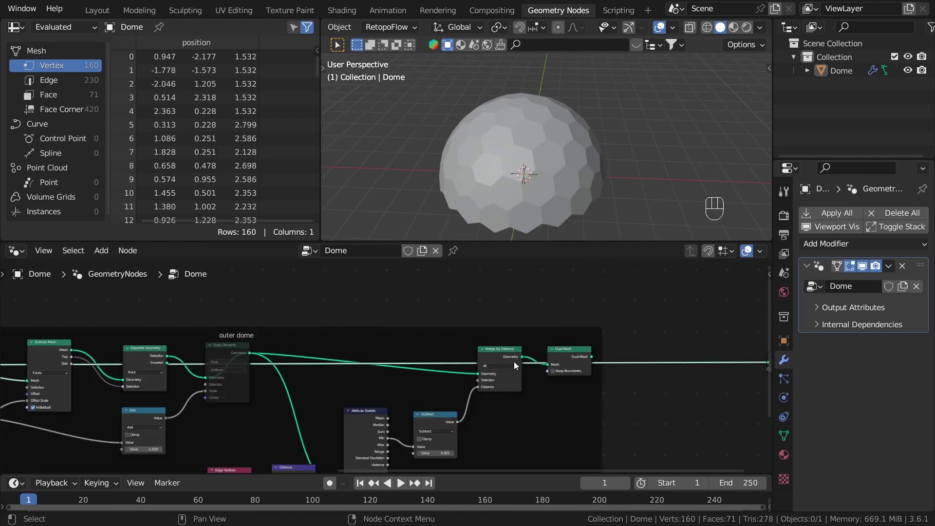
Step: Preview the output of the final Dual Mesh node in the outer dome frame
middle_drag(514, 362, 725, 370)
click(104, 374)
middle_drag(104, 375, 650, 385)
alt+shift+click(569, 374)
middle_drag(393, 395, 547, 393)
middle_drag(198, 358, 260, 361)
scroll(344, 387, up, 3)
middle_drag(491, 370, 399, 420)
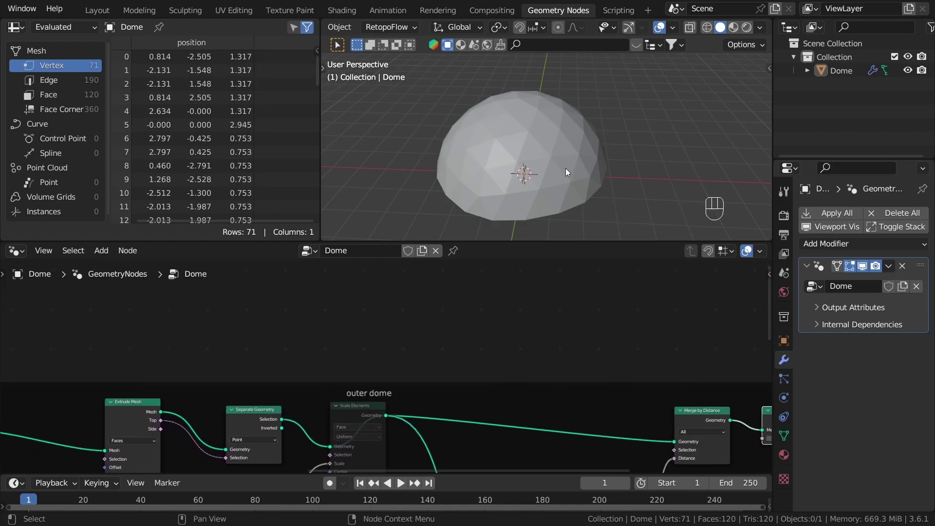
Step: Preview the Extrude Mesh node's Mesh output on the dome and view its extruded hexagons up close
middle_drag(554, 191, 525, 170)
middle_drag(480, 402, 488, 358)
scroll(243, 418, up, 1)
middle_drag(254, 420, 293, 425)
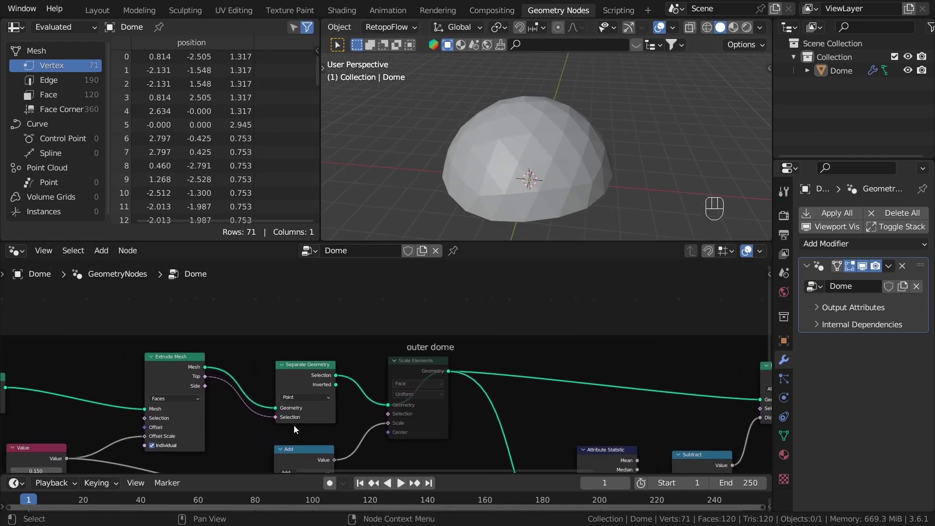
scroll(175, 420, up, 3)
alt+shift+click(181, 349)
scroll(505, 168, up, 3)
middle_drag(505, 168, 424, 84)
scroll(452, 61, up, 1)
scroll(559, 139, up, 4)
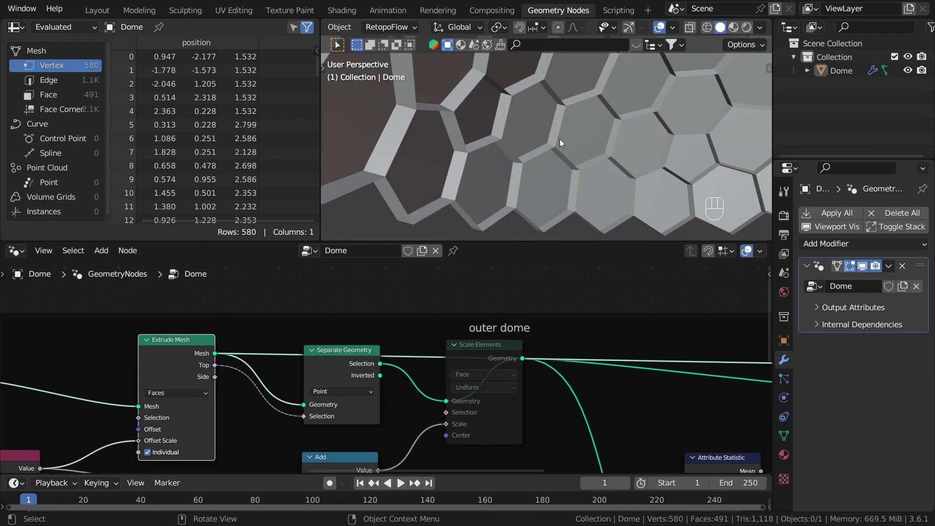
Step: Examine the gaps and side walls between the extruded hexagons from several angles
scroll(564, 162, down, 5)
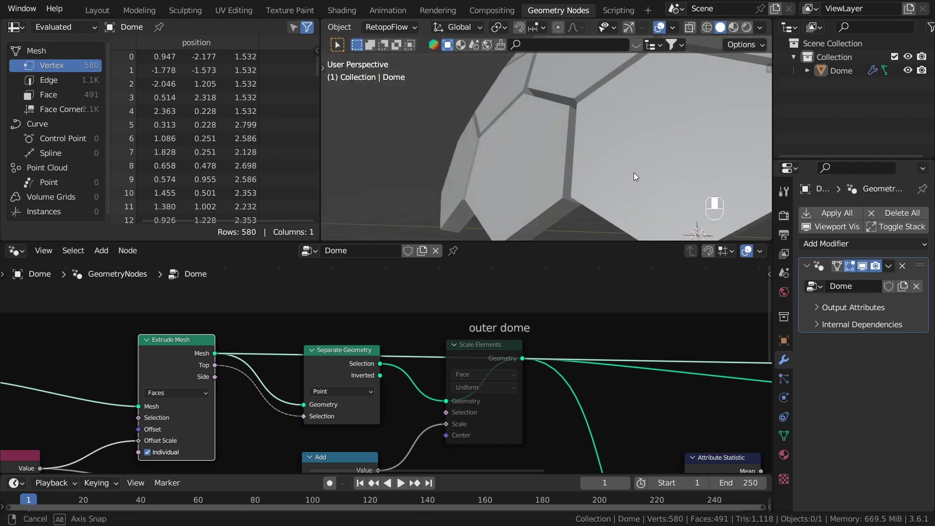
middle_drag(628, 100, 634, 215)
scroll(634, 216, up, 2)
scroll(432, 378, down, 2)
middle_drag(593, 336, 487, 372)
scroll(596, 97, up, 1)
middle_drag(595, 98, 519, 174)
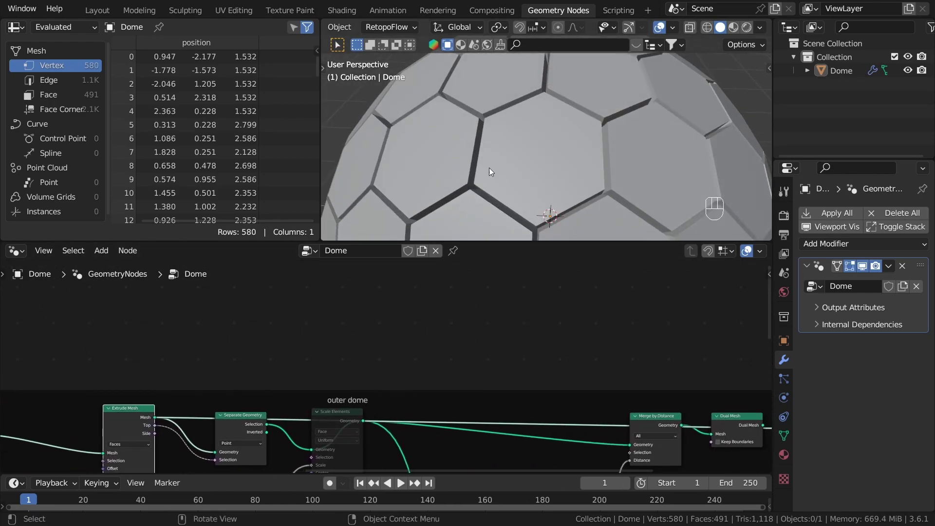
scroll(545, 165, down, 2)
scroll(155, 418, up, 2)
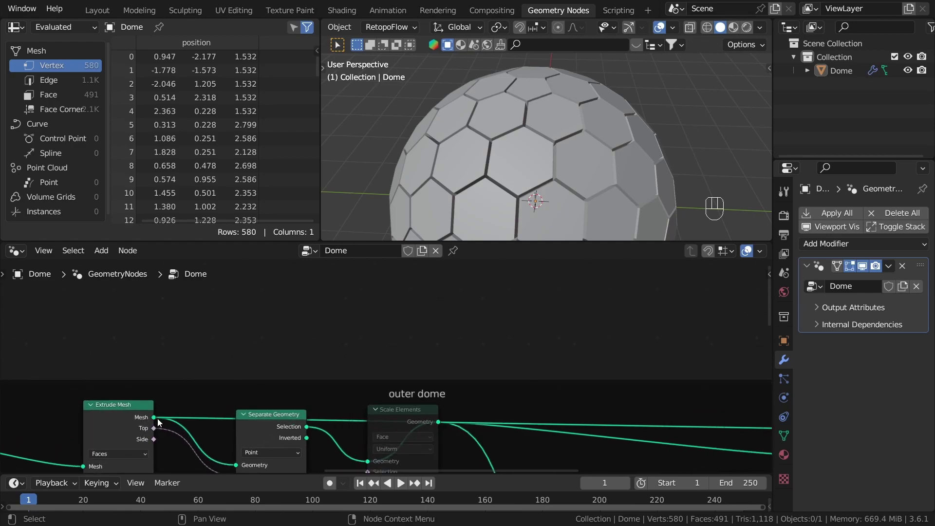
Step: Add a Scale Elements node fed by the Extrude Mesh's Mesh output, with Top connected as its Selection
drag(153, 417, 398, 321)
text(sca)
click(420, 352)
click(516, 348)
middle_drag(336, 450, 440, 355)
drag(210, 426, 551, 307)
Step: Set the new Scale Elements node's scale to 0.000 and send its output to the Group Output
middle_drag(560, 355, 438, 399)
scroll(425, 392, up, 4)
drag(480, 354, 439, 355)
middle_drag(525, 336, 501, 385)
alt+shift+click(475, 309)
middle_drag(583, 143, 575, 233)
scroll(541, 390, down, 3)
scroll(591, 182, down, 3)
shift+middle_drag(574, 233, 555, 211)
Step: Move the Group Output farther away from the new Scale Elements node
scroll(583, 379, down, 8)
middle_drag(626, 392, 361, 319)
scroll(586, 387, up, 6)
drag(608, 377, 775, 295)
middle_drag(492, 348, 492, 380)
scroll(492, 380, down, 3)
middle_drag(325, 332, 490, 332)
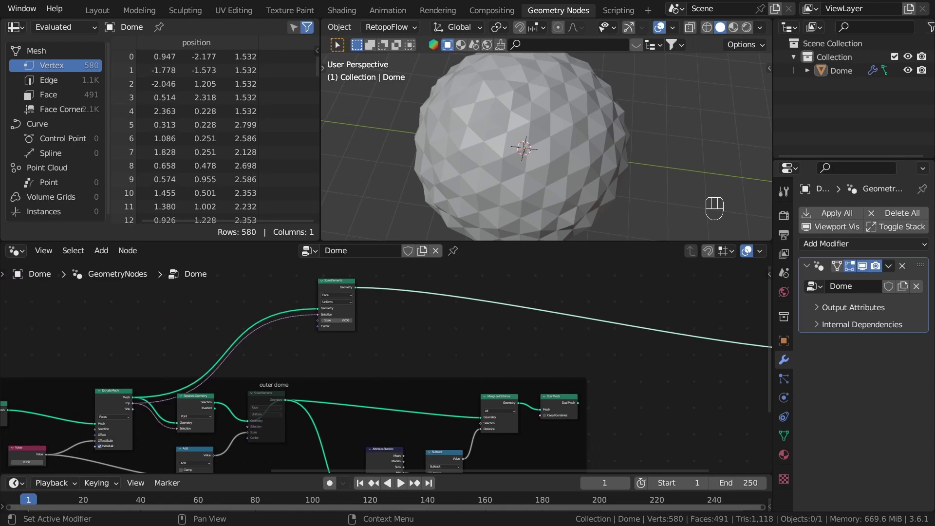
Step: Add a Join Geometry node between the new Scale Elements node and the Group Output
scroll(432, 348, up, 2)
key(shift+a)
click(395, 165)
text(joi)
click(423, 204)
click(370, 317)
Step: Join the Scale Elements output with the outer dome's Dual Mesh output in the Join Geometry node
drag(356, 289, 402, 350)
scroll(270, 412, up, 5)
drag(249, 421, 416, 338)
click(583, 371)
Step: Examine up close how the collapsed face tips meet the outer dome's vertices
middle_drag(559, 413, 273, 446)
scroll(273, 446, down, 3)
scroll(502, 121, up, 3)
middle_drag(512, 132, 583, 215)
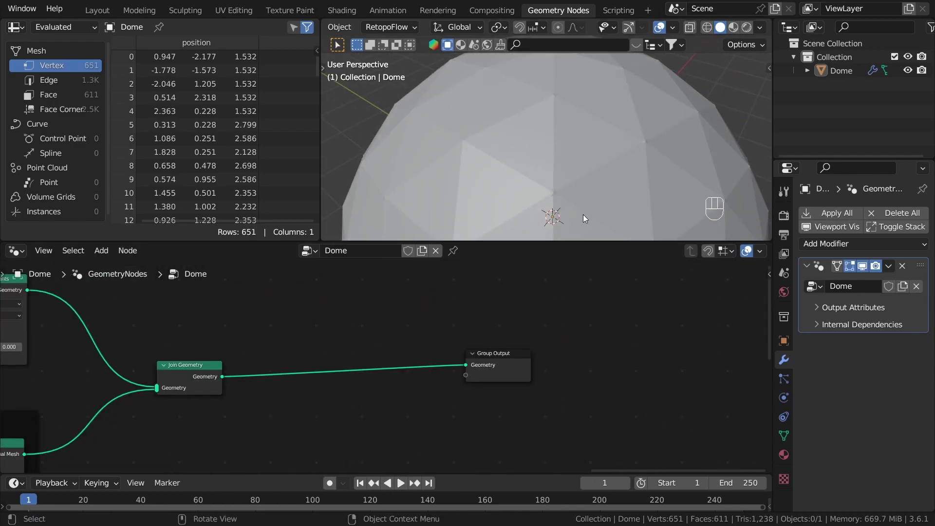
scroll(560, 133, up, 6)
mouse_move(542, 168)
middle_down()
mouse_move(529, 187)
mouse_move(559, 166)
middle_up()
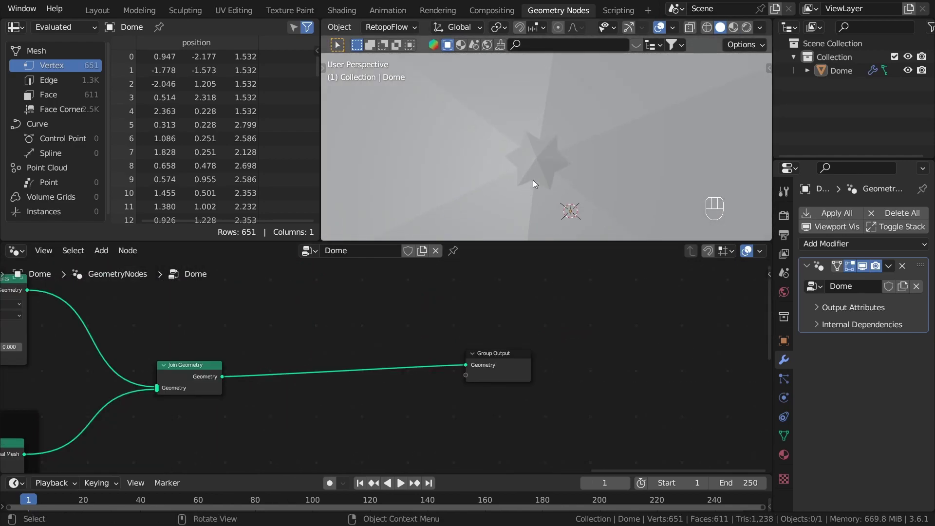
middle_drag(456, 162, 474, 98)
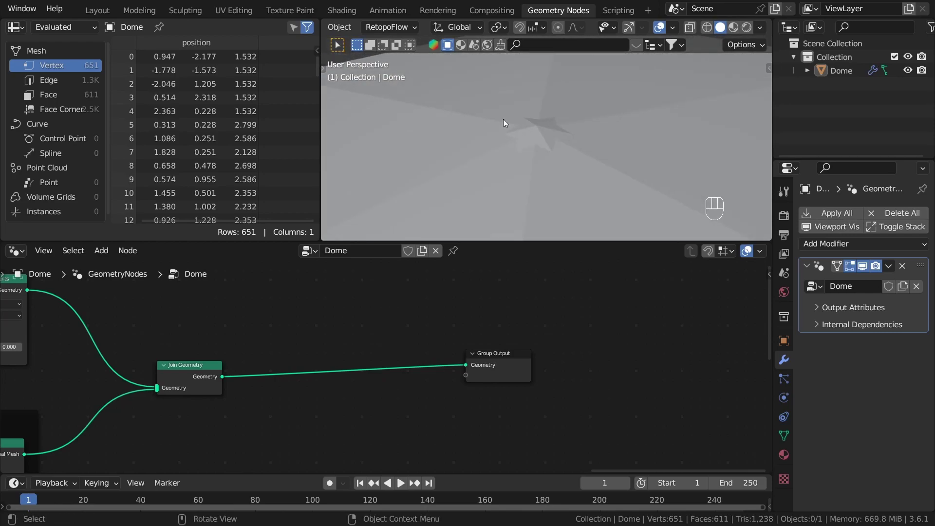
mouse_move(554, 129)
middle_down()
mouse_move(537, 149)
mouse_move(588, 150)
middle_up()
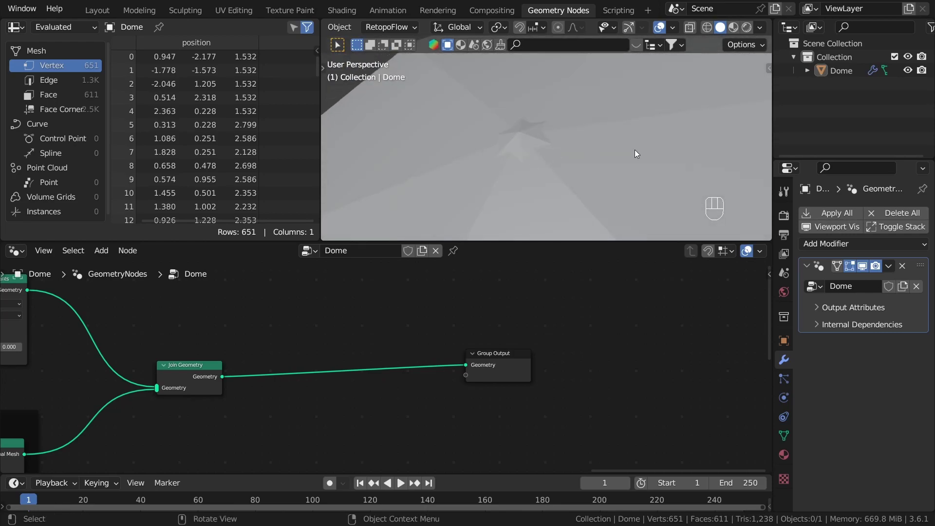
scroll(438, 414, down, 7)
Step: Duplicate the outer dome's Merge by Distance node together with its Subtract, Attribute Statistic, Distance and Edge Vertices nodes
middle_drag(414, 449, 668, 376)
middle_drag(504, 370, 677, 323)
scroll(633, 312, up, 1)
click(556, 295)
shift+click(446, 359)
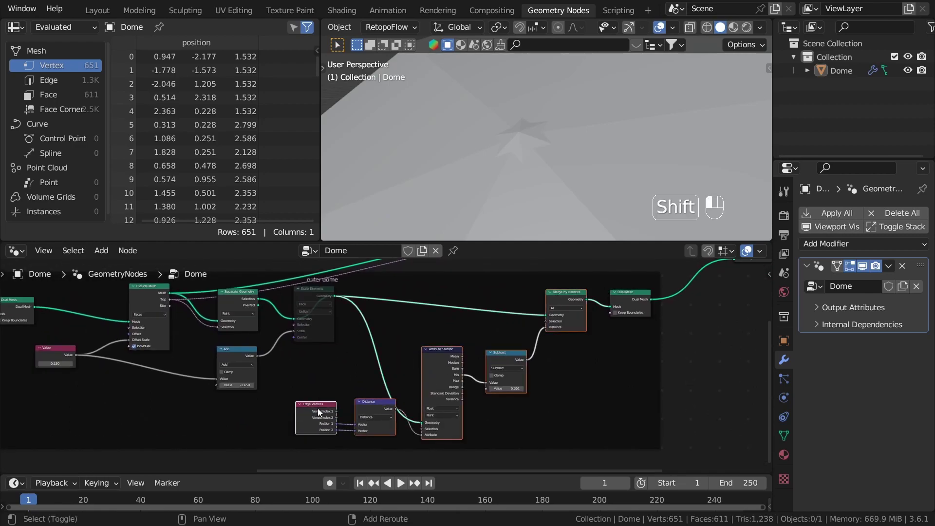
scroll(359, 377, down, 3)
key(shift+d)
click(483, 413)
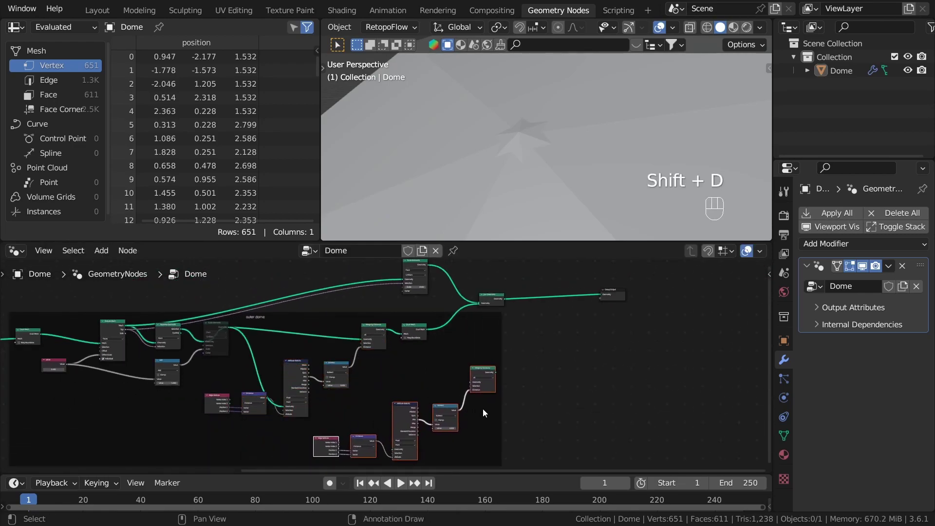
Step: Detach the duplicated merge nodes from the outer dome frame and place them beyond the Join Geometry node
key(alt+p)
key(alt+space)
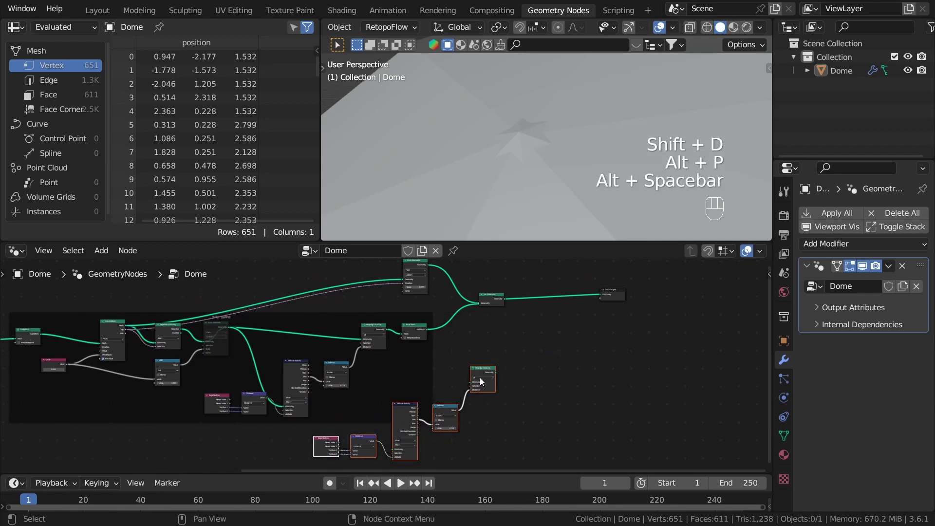
key(g)
click(664, 331)
Step: Route the Join Geometry output through the duplicated Merge by Distance node to the Group Output
scroll(535, 317, up, 3)
drag(479, 286, 733, 346)
middle_drag(526, 371, 329, 401)
drag(482, 313, 726, 314)
click(584, 364)
alt+shift+click(582, 361)
middle_drag(579, 432, 613, 369)
click(614, 370)
Step: Connect the Join Geometry output to the Geometry input of the duplicated Attribute Statistic node
middle_drag(318, 276, 333, 309)
drag(331, 291, 457, 431)
middle_drag(550, 150, 610, 183)
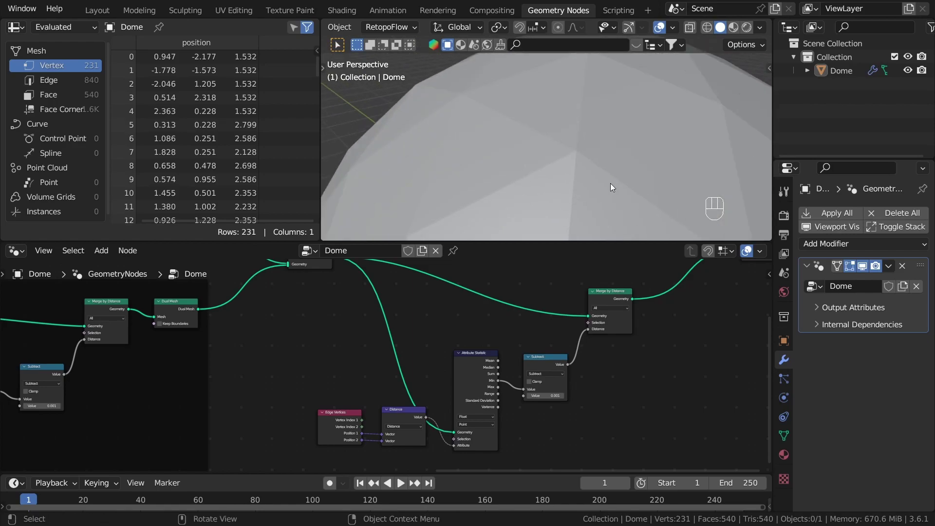
Step: Examine the merged dome's surface and its lower edge from different angles
click(609, 184)
key(z)
key(z)
scroll(647, 149, down, 5)
shift+click(577, 116)
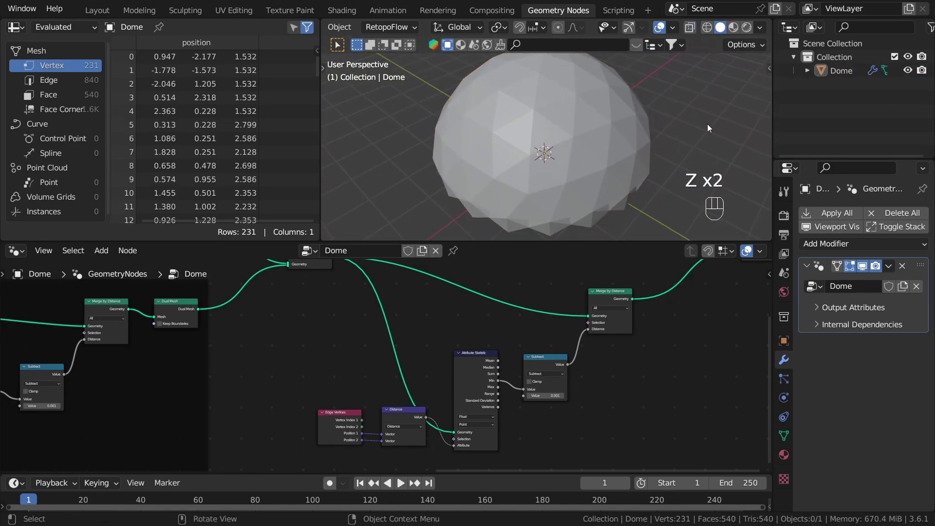
scroll(648, 379, down, 1)
middle_drag(636, 229, 500, 167)
scroll(485, 351, down, 1)
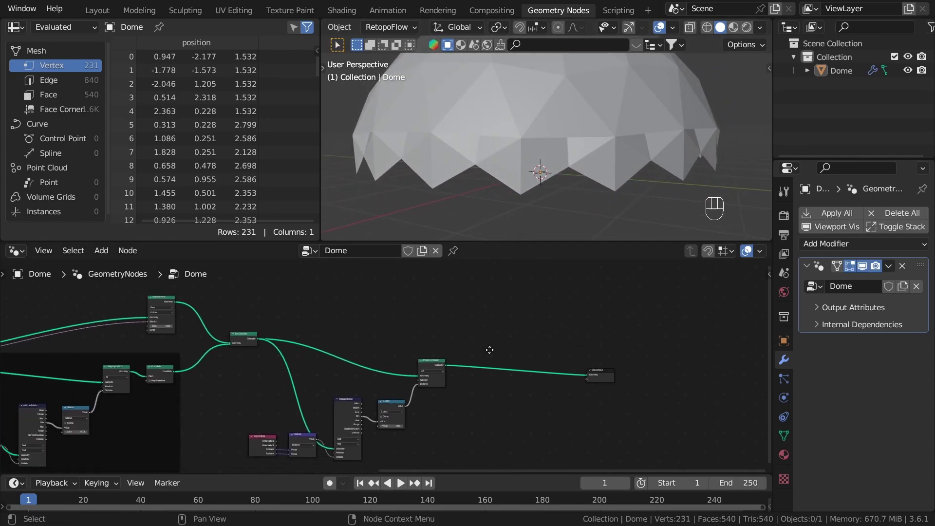
Step: Enable Keep Boundaries on the final Dual Mesh node in the outer dome frame
middle_drag(484, 351, 846, 348)
scroll(489, 348, up, 3)
middle_drag(458, 375, 498, 343)
scroll(532, 366, up, 7)
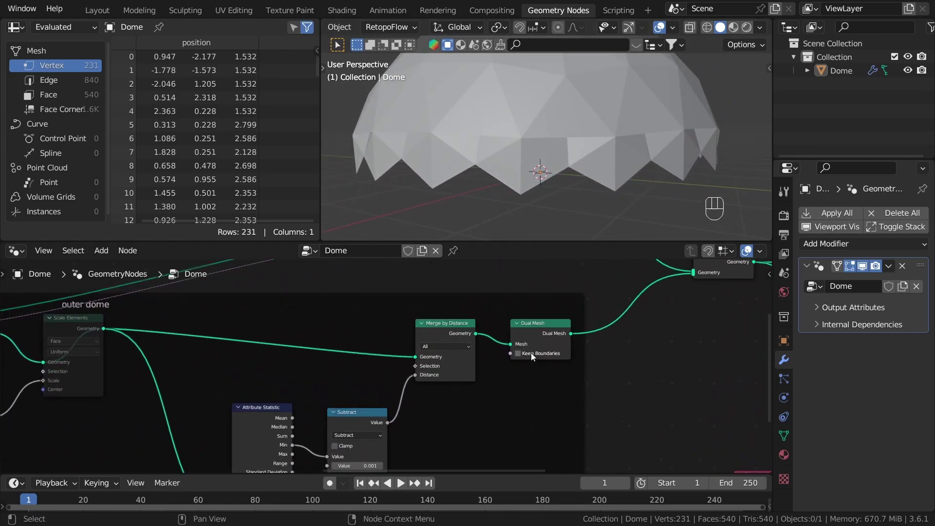
scroll(531, 353, up, 6)
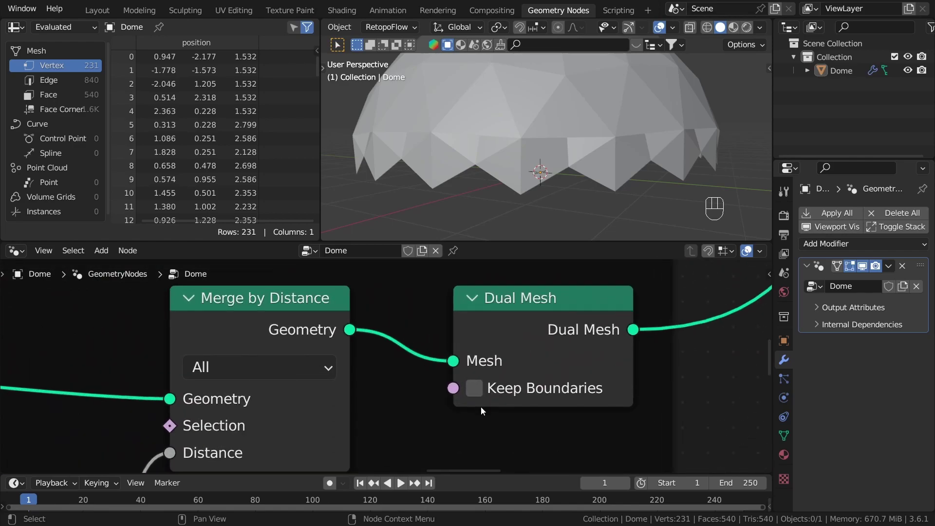
click(484, 391)
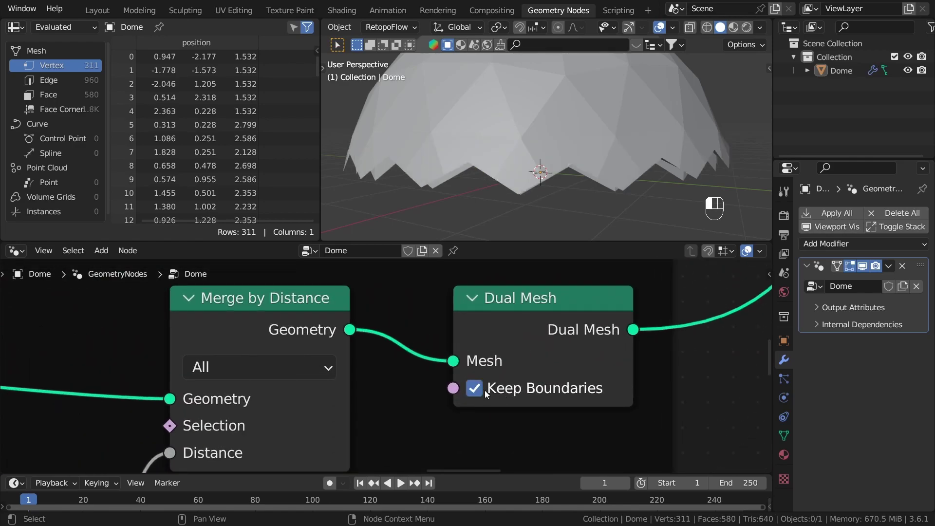
scroll(617, 377, down, 1)
scroll(697, 157, down, 4)
middle_drag(664, 150, 518, 170)
Step: Reposition the selected joining and merging nodes beyond the outer dome frame and move the Group Output farther downstream
scroll(634, 378, down, 5)
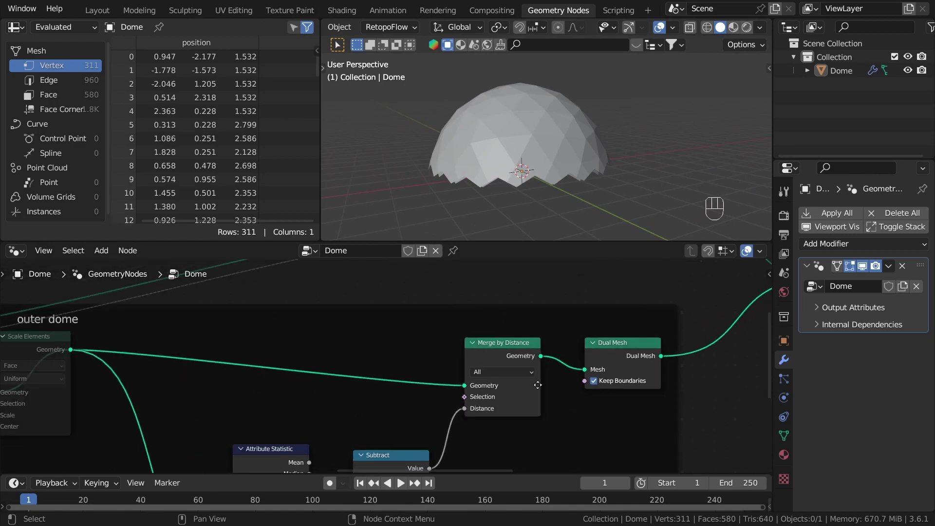
key(g)
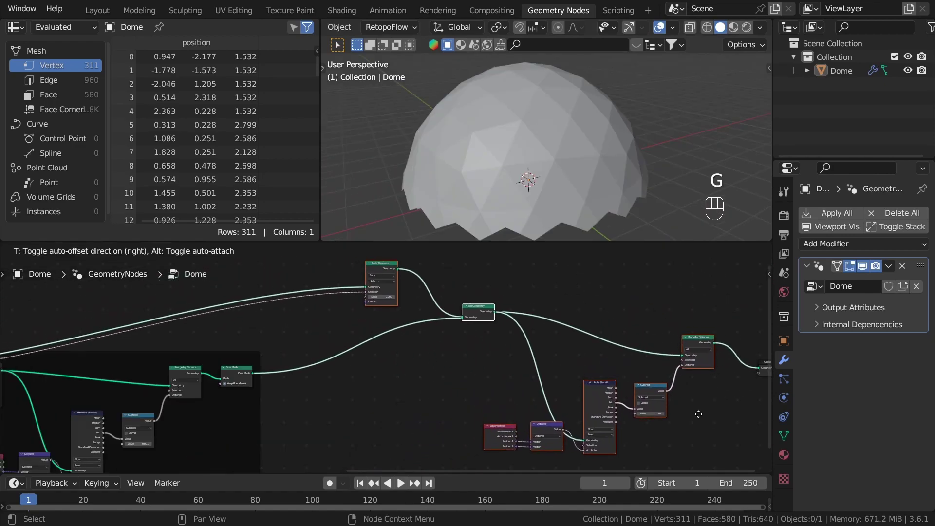
click(706, 416)
middle_drag(730, 416, 571, 425)
key(s)
click(662, 410)
click(648, 423)
drag(640, 374, 715, 356)
Step: Enclose the Scale Elements, Join Geometry and merging nodes in a frame labelled "Connect domes"
scroll(488, 384, down, 1)
drag(292, 280, 531, 450)
key(ctrl+j)
click(497, 303)
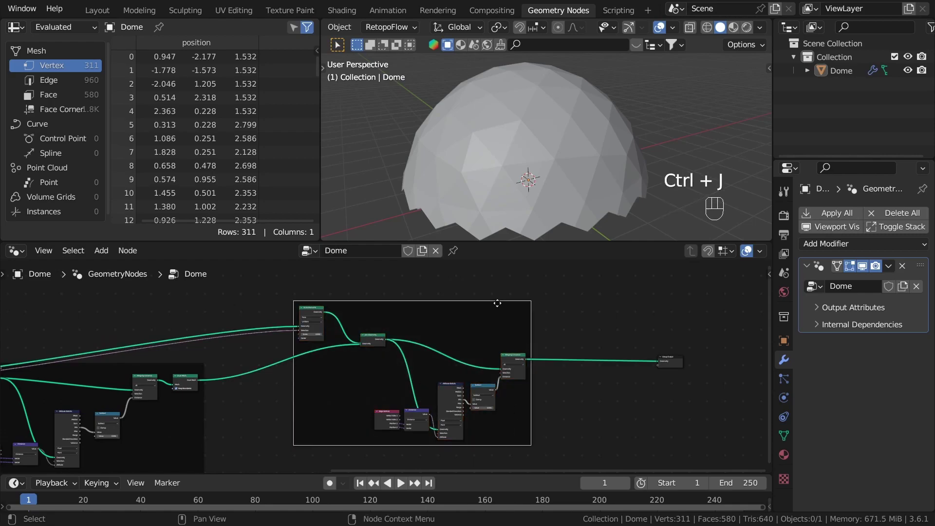
key(F2)
text(Connect domes)
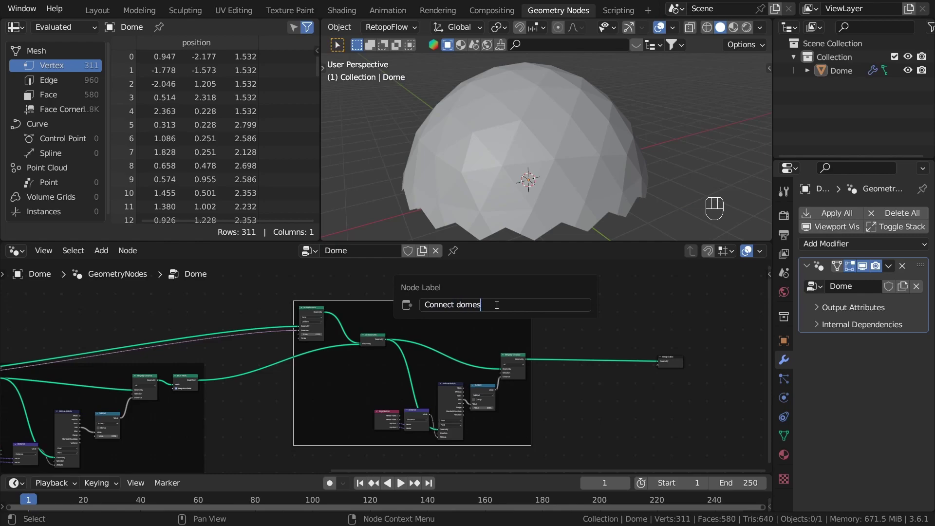
key(Return)
click(579, 324)
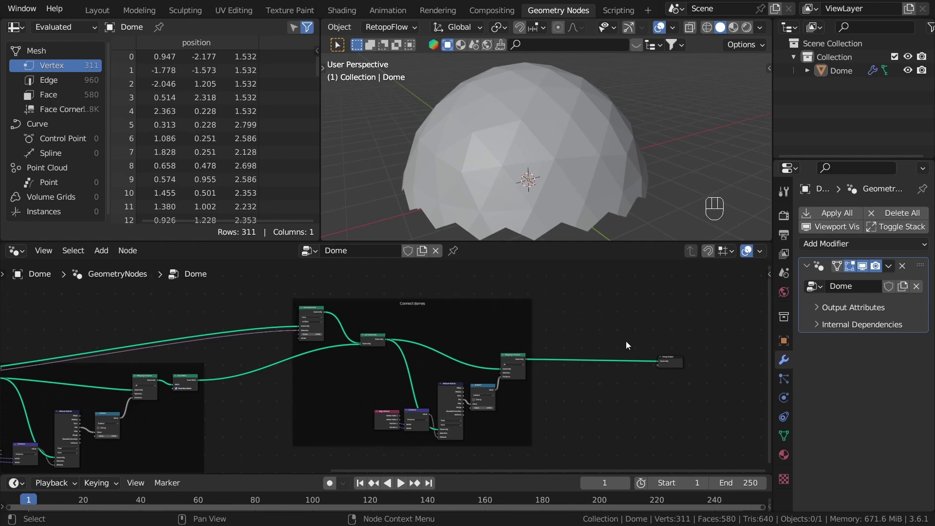
Step: Move the Group Output node farther from the Connect domes frame to make room for more nodes
middle_drag(621, 342, 213, 327)
drag(264, 344, 336, 347)
click(551, 347)
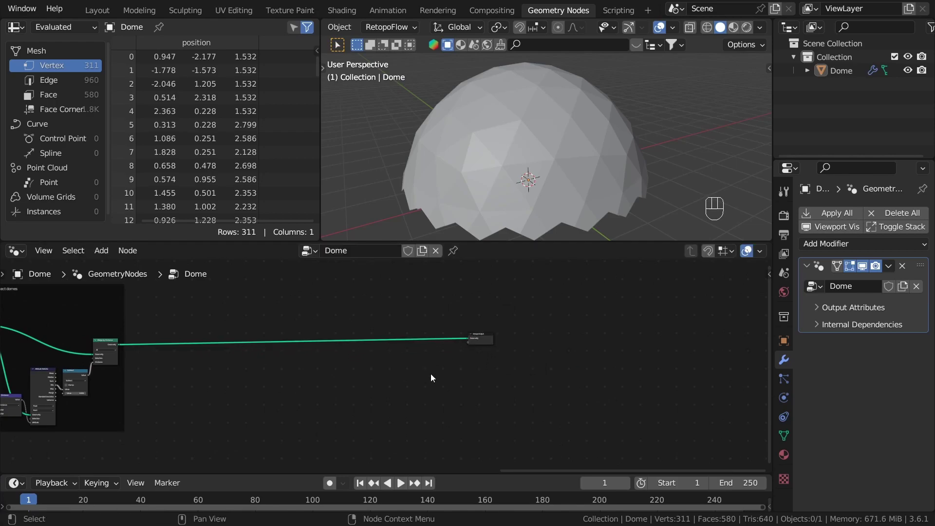
scroll(430, 374, up, 2)
drag(533, 348, 545, 374)
click(448, 379)
scroll(340, 371, up, 1)
middle_drag(340, 370, 406, 363)
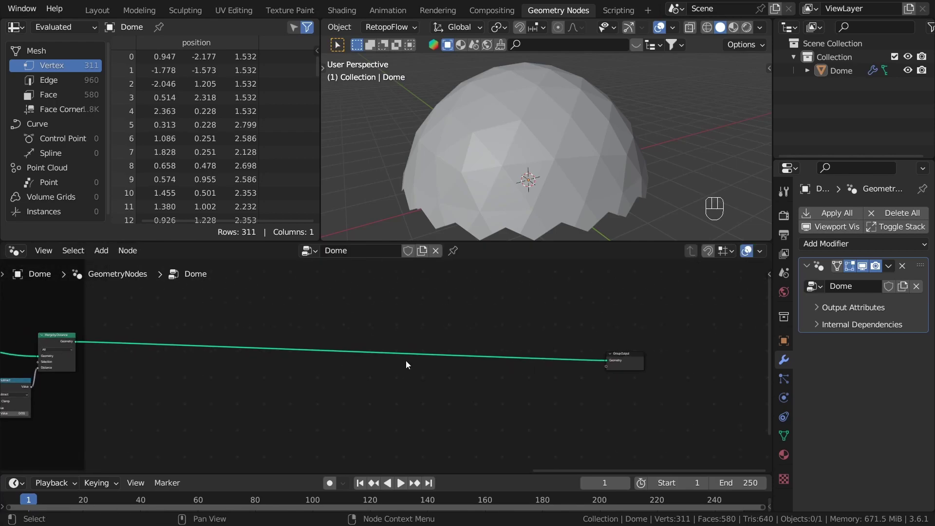
Step: Add a Mesh to Curve node fed by the last Merge by Distance node and route its Curve output to the Group Output
key(shift+a)
scroll(90, 352, up, 2)
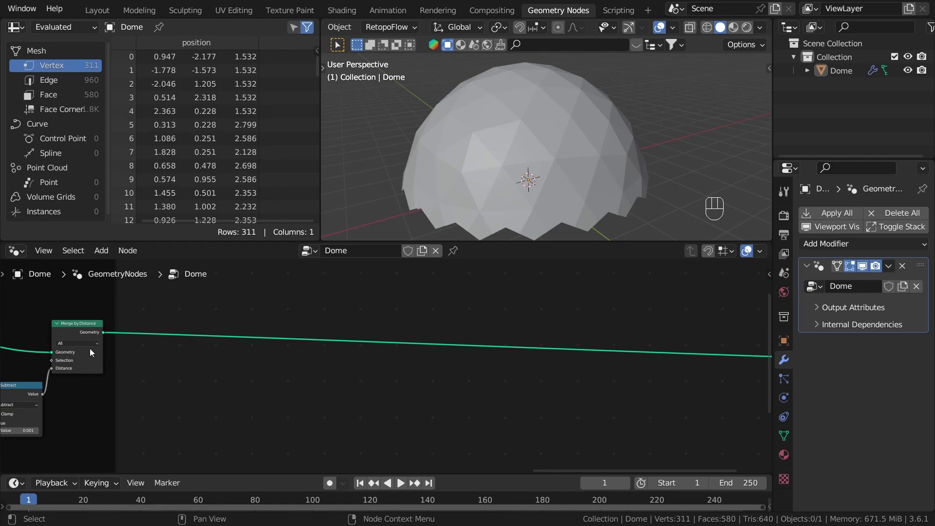
drag(100, 332, 299, 384)
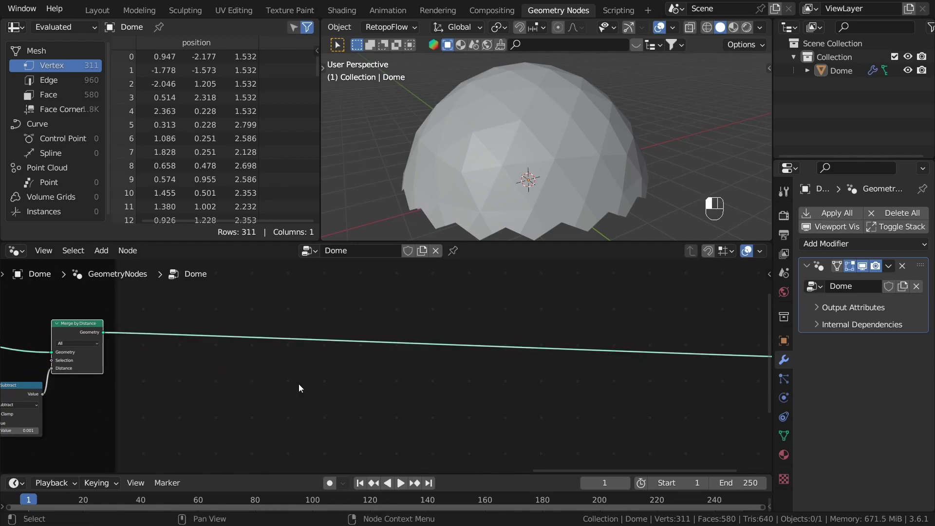
drag(104, 334, 245, 378)
text(mesh to)
key(Return)
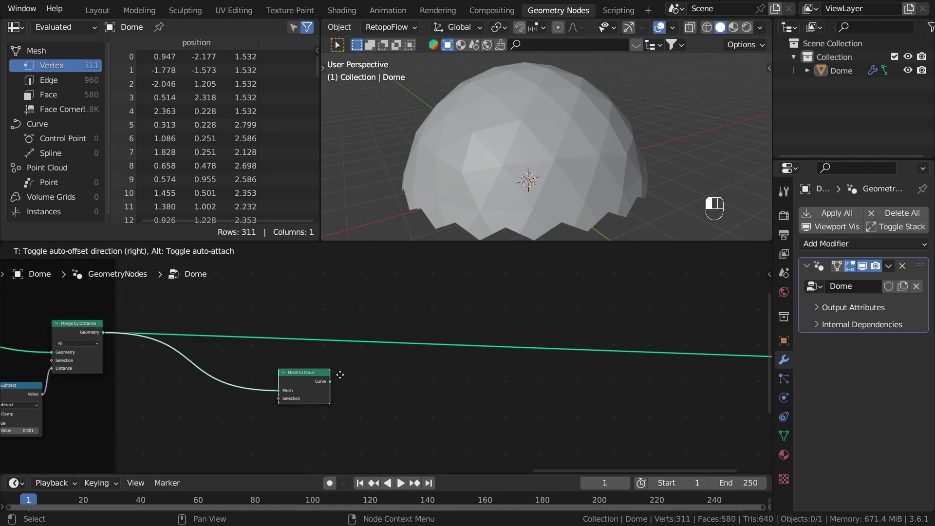
click(367, 372)
alt+shift+click(367, 372)
drag(381, 383, 457, 371)
middle_drag(446, 156, 455, 134)
Step: Add a Curve to Mesh node after Mesh to Curve and connect its Mesh output to the Group Output
drag(467, 328, 414, 356)
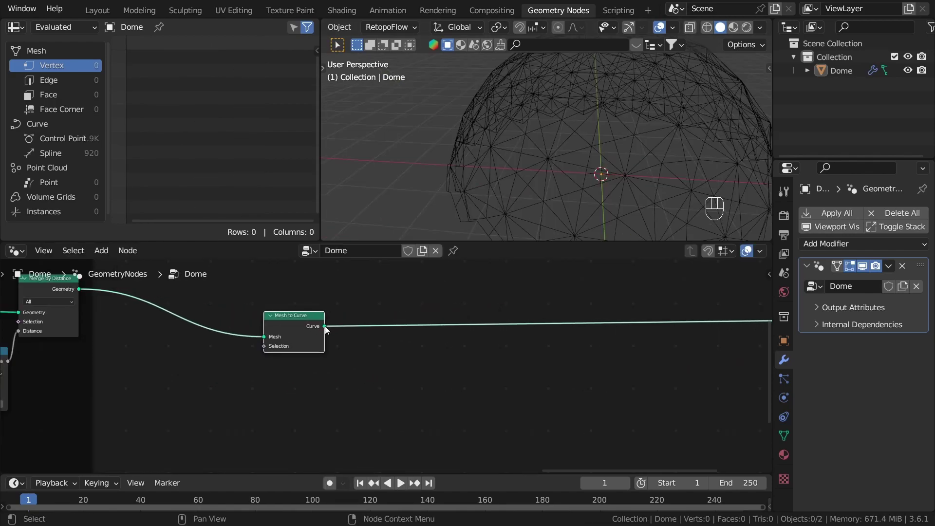
text(cur)
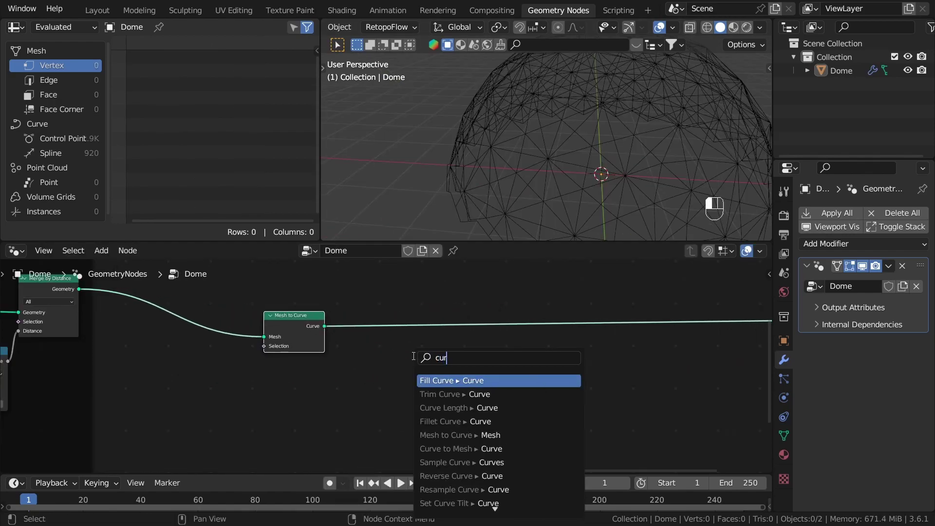
text(ve to m)
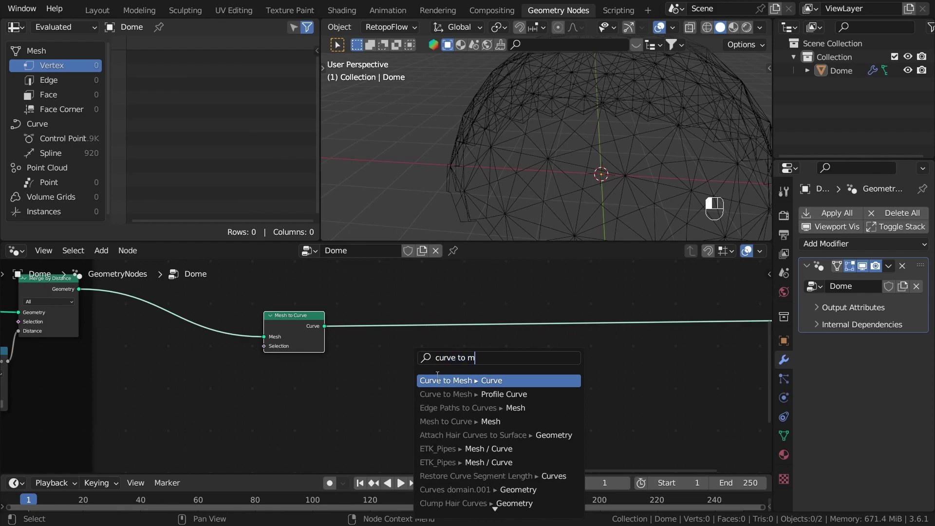
key(Return)
click(490, 344)
alt+shift+click(489, 343)
drag(490, 336, 485, 314)
click(452, 367)
Step: Add a Curve Circle node and connect it to the Profile Curve input of Curve to Mesh
scroll(480, 349, up, 5)
scroll(444, 359, up, 2)
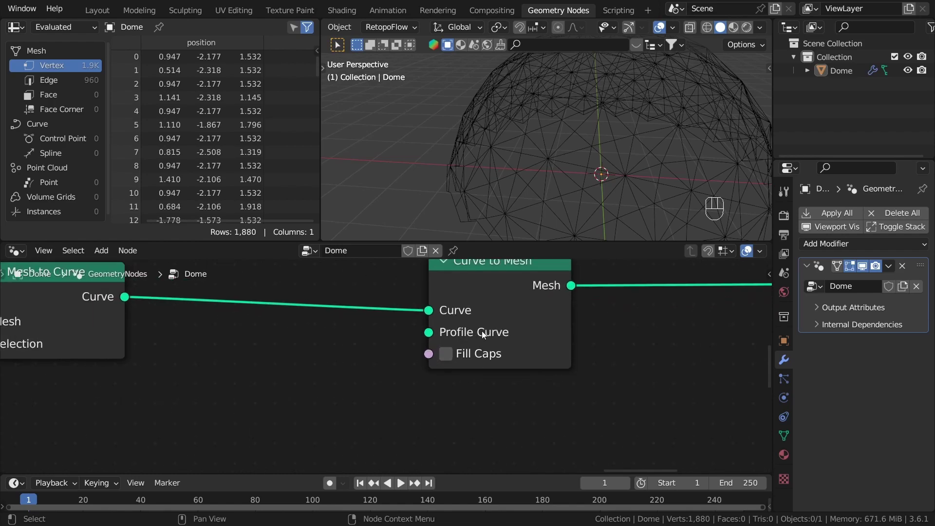
scroll(392, 373, down, 3)
key(shift+a)
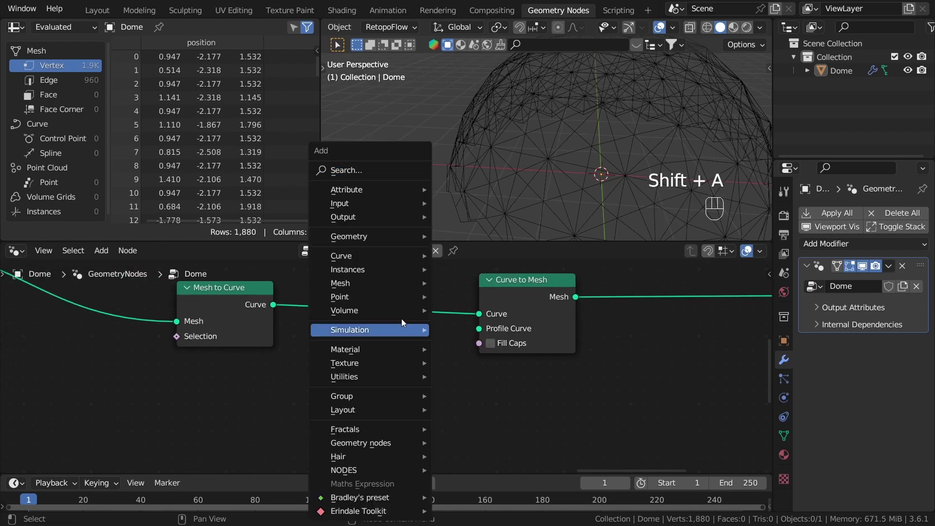
click(375, 168)
text(cic)
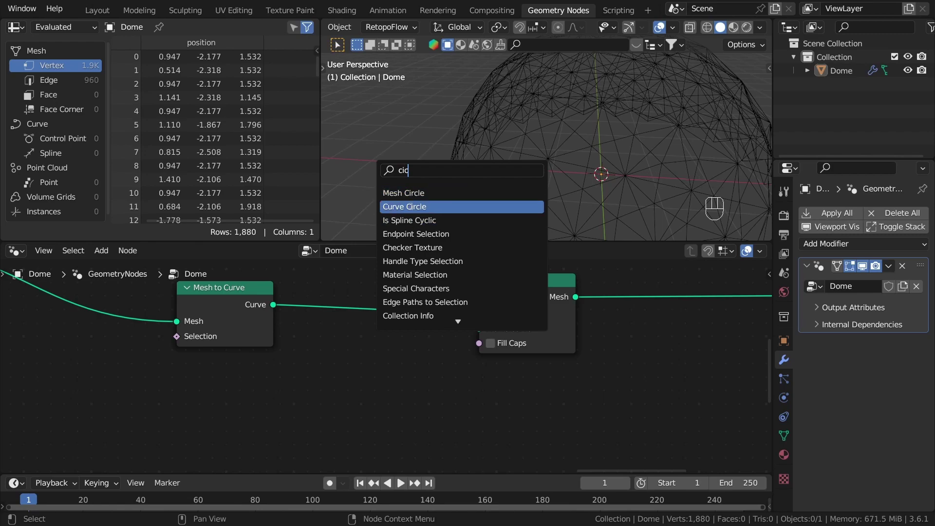
click(410, 207)
click(347, 401)
drag(411, 375, 481, 330)
Step: Set the Curve Circle radius to 0.006 m and inspect the resulting pipes
scroll(394, 415, up, 1)
click(355, 432)
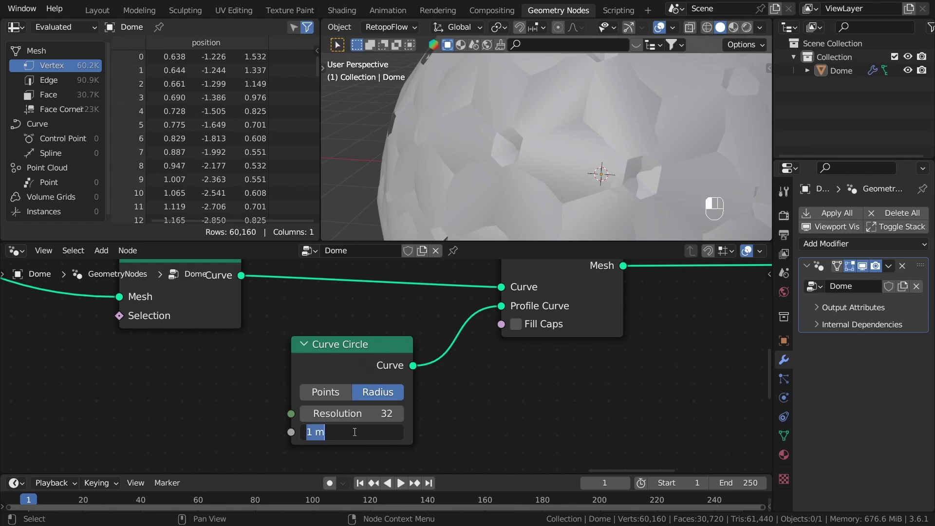
text(0.006)
key(Return)
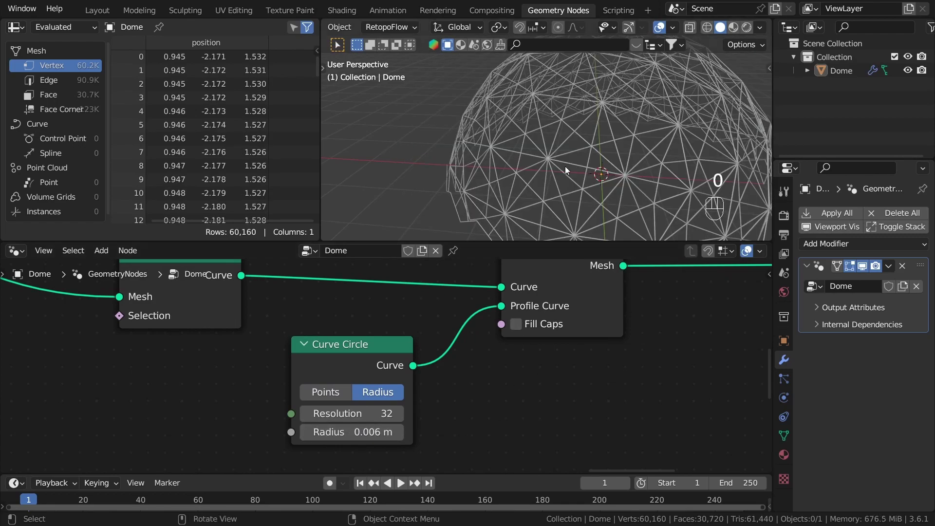
middle_drag(574, 156, 642, 163)
scroll(642, 163, up, 4)
scroll(642, 163, down, 2)
Step: Set the Curve Circle radius to 0.01 m and check the pipe thickness on the dome
click(320, 432)
key(End)
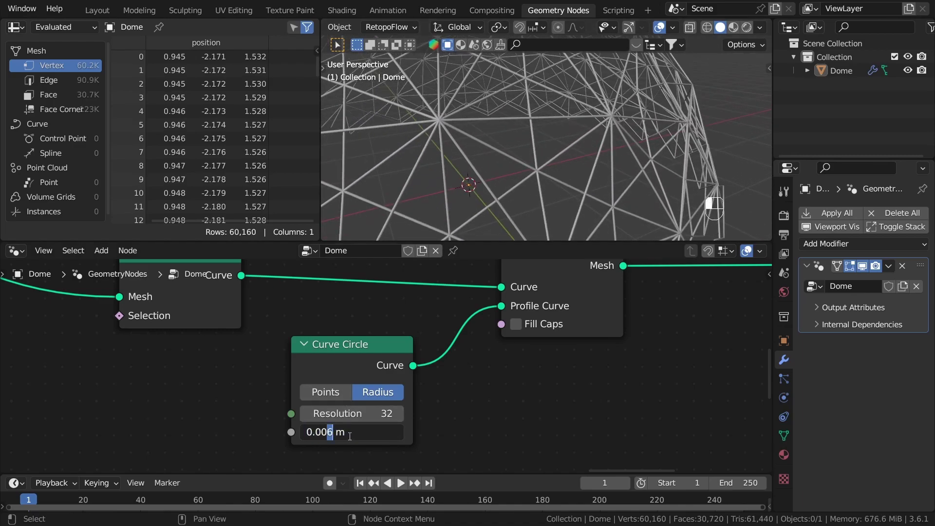
key(BackSpace)
key(BackSpace)
text(1)
key(Return)
middle_drag(551, 114, 520, 165)
middle_drag(452, 147, 566, 200)
scroll(503, 178, up, 2)
Step: Fine-tune the Value node driving the outer dome's Offset Scale to 0.470 and check the dome's lower edge
scroll(378, 399, down, 6)
middle_drag(362, 365, 564, 369)
scroll(350, 396, up, 10)
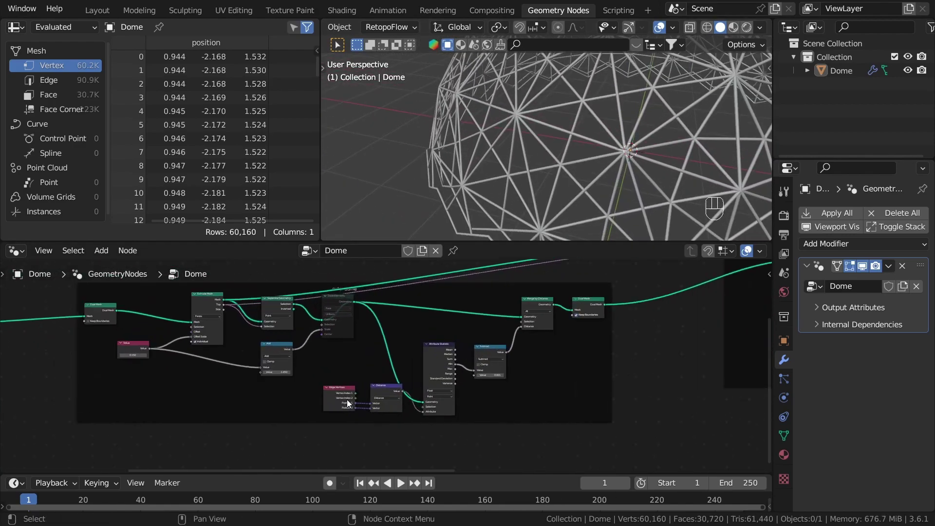
shift+drag(440, 383, 502, 383)
middle_drag(535, 148, 626, 150)
shift+middle_drag(625, 149, 607, 106)
scroll(585, 158, up, 2)
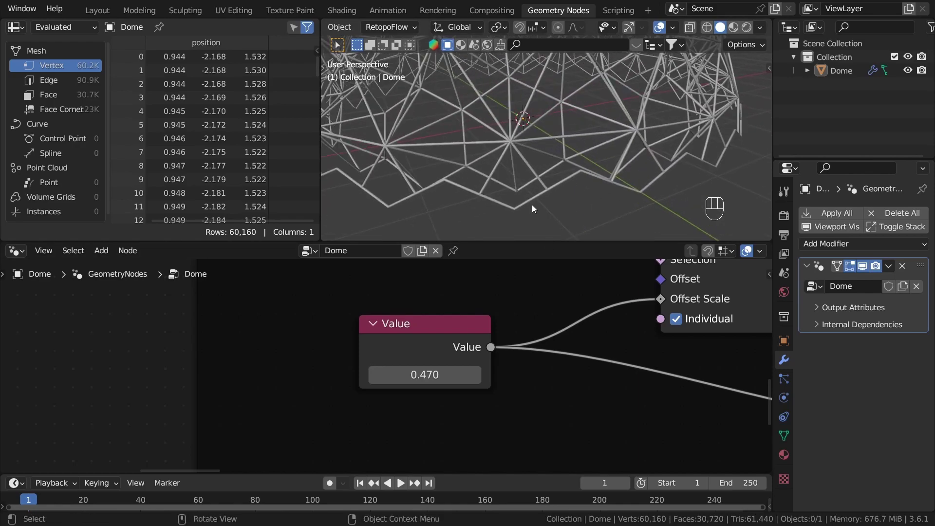
middle_drag(531, 206, 561, 184)
Step: Disable Keep Boundaries on the final Dual Mesh node in the outer dome frame and inspect the lower edge struts
scroll(609, 354, down, 14)
middle_drag(639, 368, 285, 386)
middle_drag(730, 376, 523, 380)
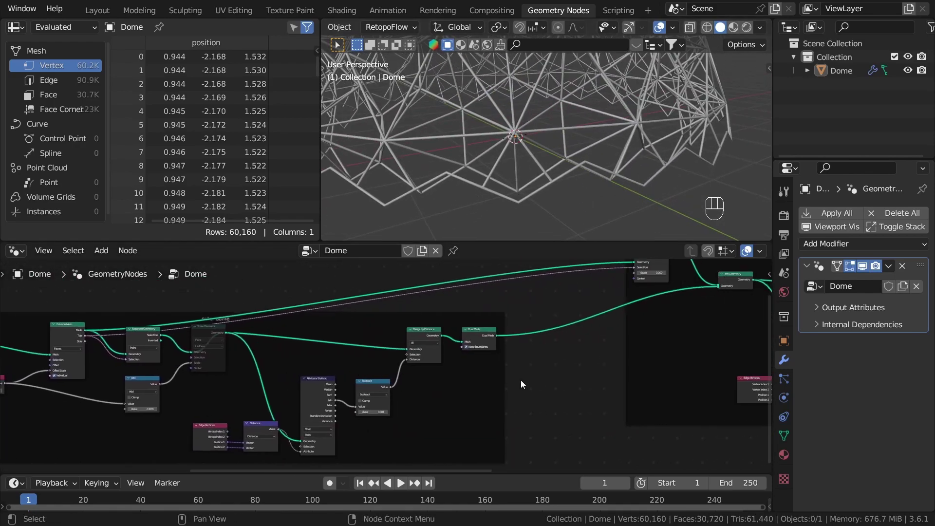
middle_drag(590, 352, 467, 361)
scroll(467, 361, up, 10)
click(348, 353)
shift+middle_drag(509, 173, 552, 157)
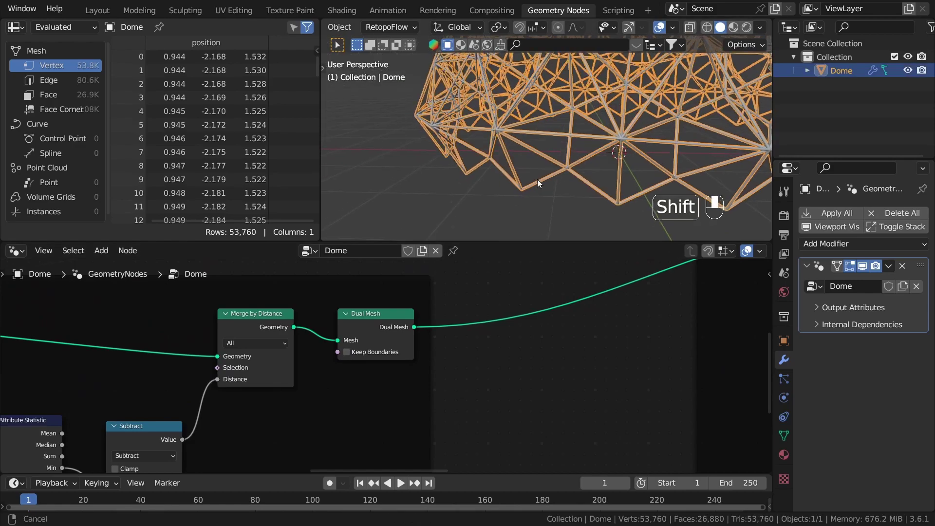
click(515, 212)
shift+middle_drag(574, 69, 545, 124)
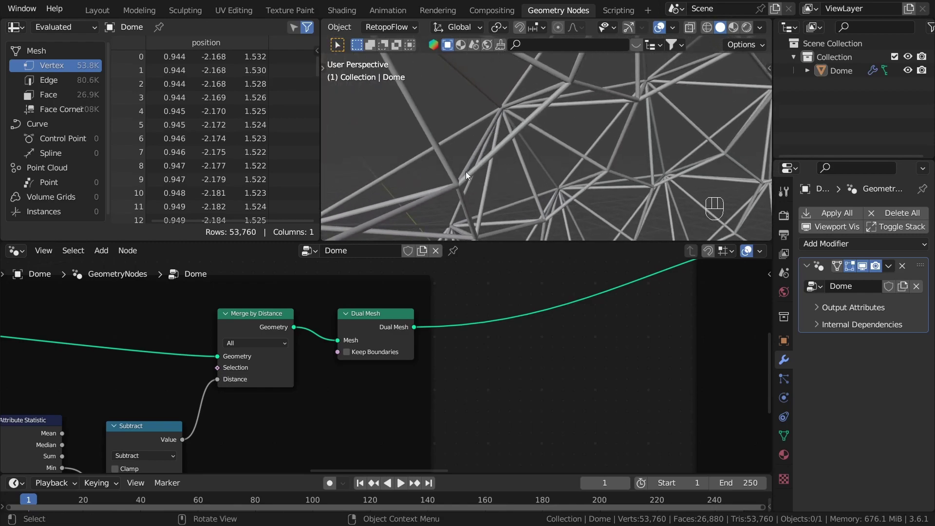
middle_drag(504, 97, 607, 228)
Step: Enclose the Mesh to Curve, Curve Circle and Curve to Mesh nodes in a frame labelled "Convert mesh to pipes"
key(Home)
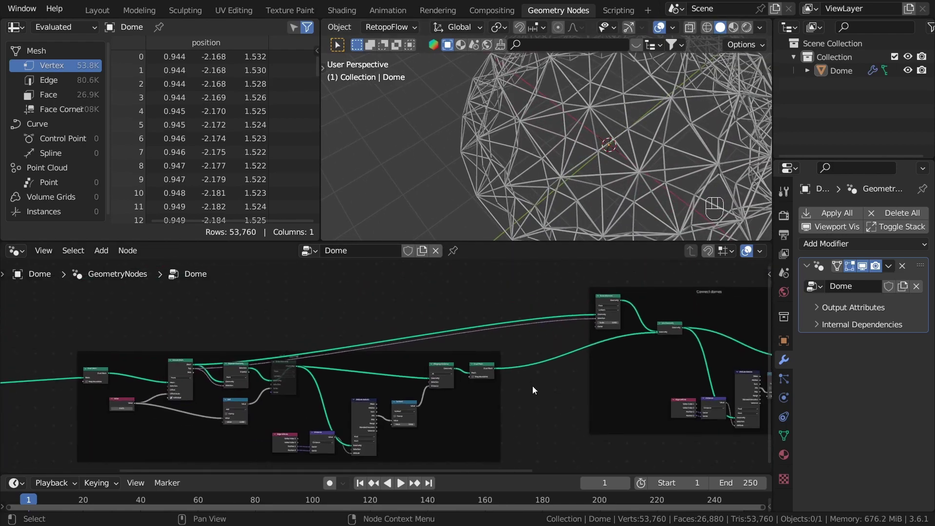
scroll(558, 372, up, 5)
middle_drag(557, 370, 520, 379)
scroll(536, 385, down, 1)
drag(641, 418, 468, 305)
key(ctrl+j)
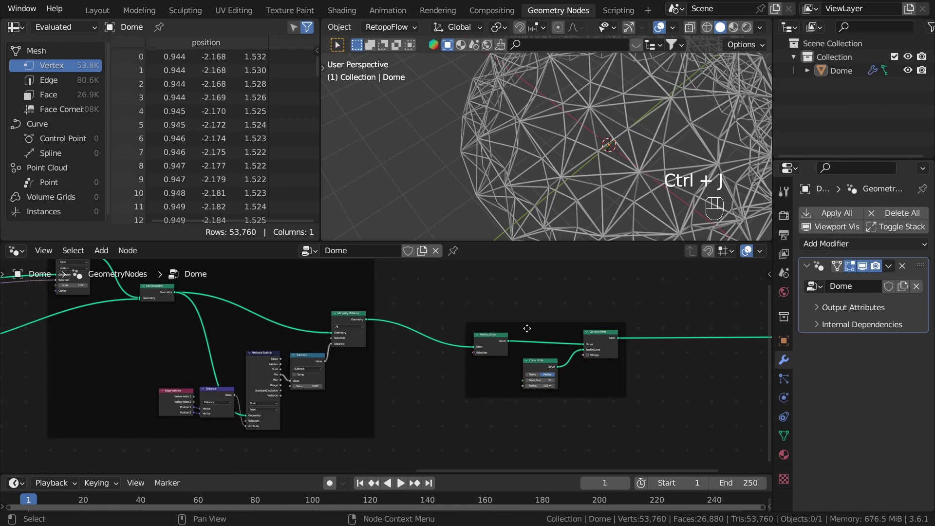
key(F2)
text(Convert me)
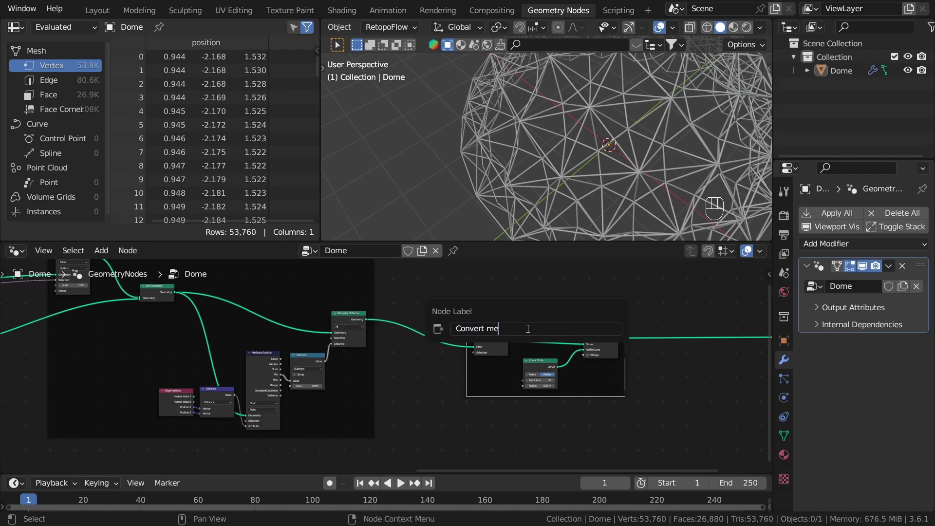
text(sh to pipes)
key(Return)
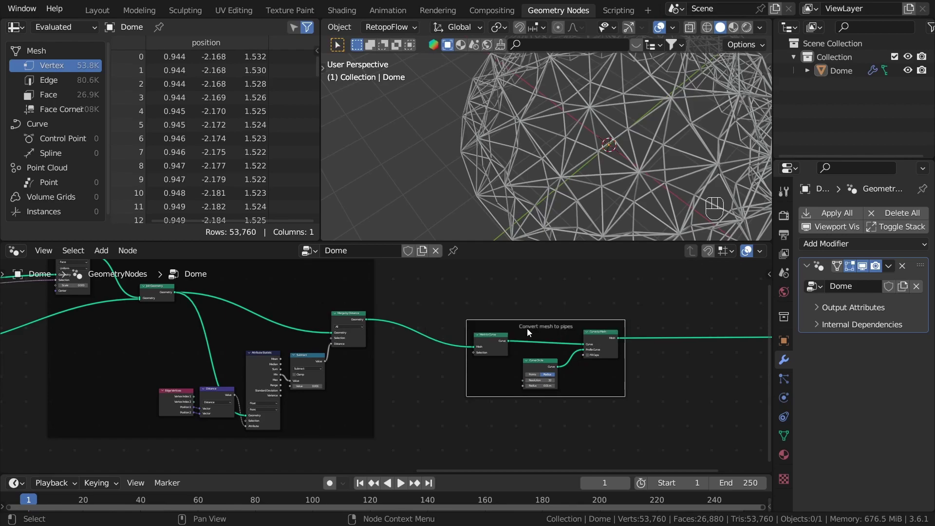
click(556, 315)
Step: Move the Group Output node away from the Convert mesh to pipes frame and inspect a strut junction up close
middle_drag(557, 315, 387, 331)
scroll(410, 329, down, 4)
middle_drag(615, 359, 539, 379)
drag(545, 366, 581, 374)
click(520, 369)
scroll(394, 390, up, 5)
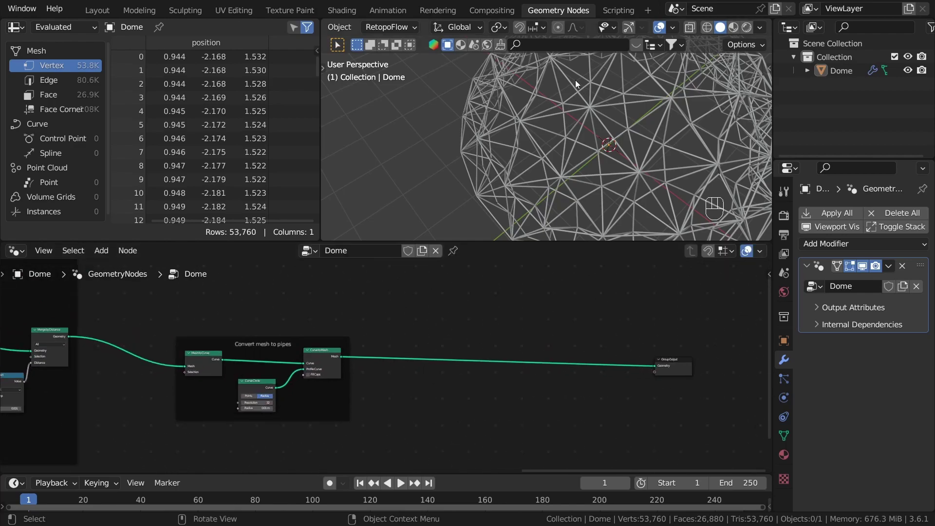
scroll(585, 92, up, 4)
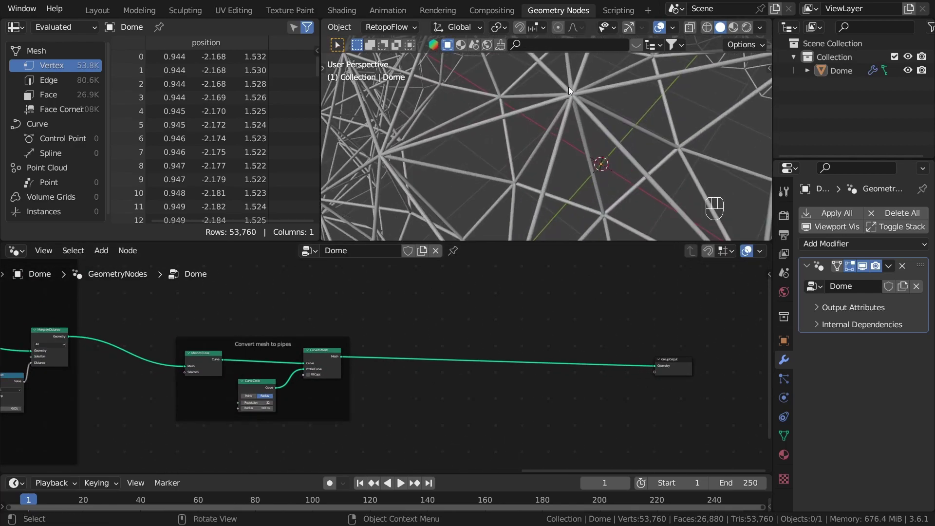
middle_drag(571, 91, 569, 86)
Step: Preview the output of the Merge by Distance node in the Connect domes frame as the dome's final geometry
scroll(438, 369, down, 2)
middle_drag(411, 361, 444, 380)
scroll(331, 347, up, 3)
middle_drag(204, 363, 312, 374)
ctrl+shift+click(245, 386)
drag(267, 390, 338, 298)
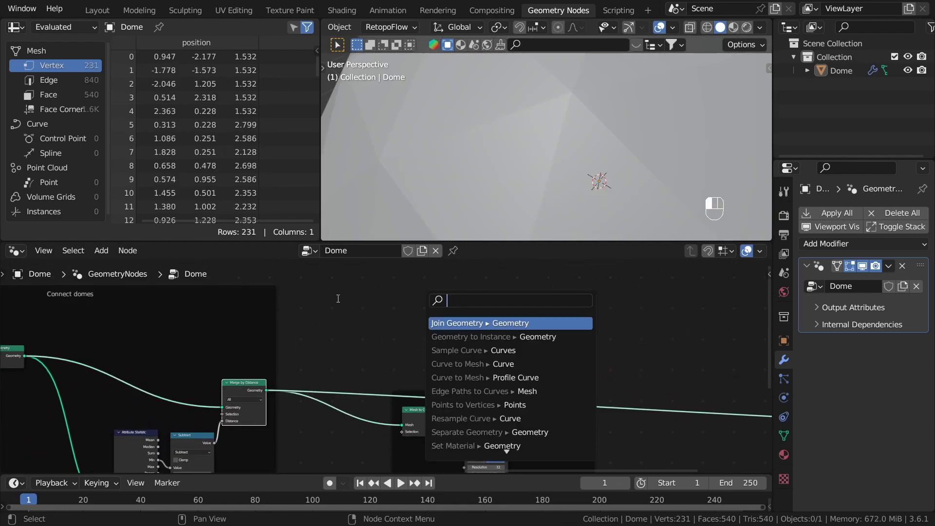
click(339, 299)
middle_drag(416, 311, 358, 356)
scroll(583, 117, down, 6)
shift+middle_drag(586, 120, 566, 137)
scroll(348, 423, up, 1)
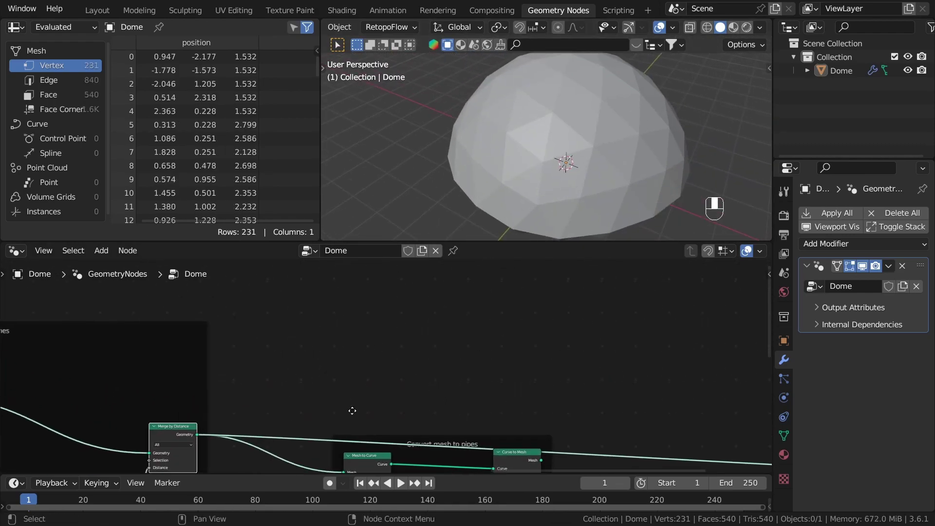
Step: Add an Instance on Points node fed by the Merge by Distance output of the Connect domes frame
scroll(347, 419, up, 1)
middle_drag(347, 419, 387, 362)
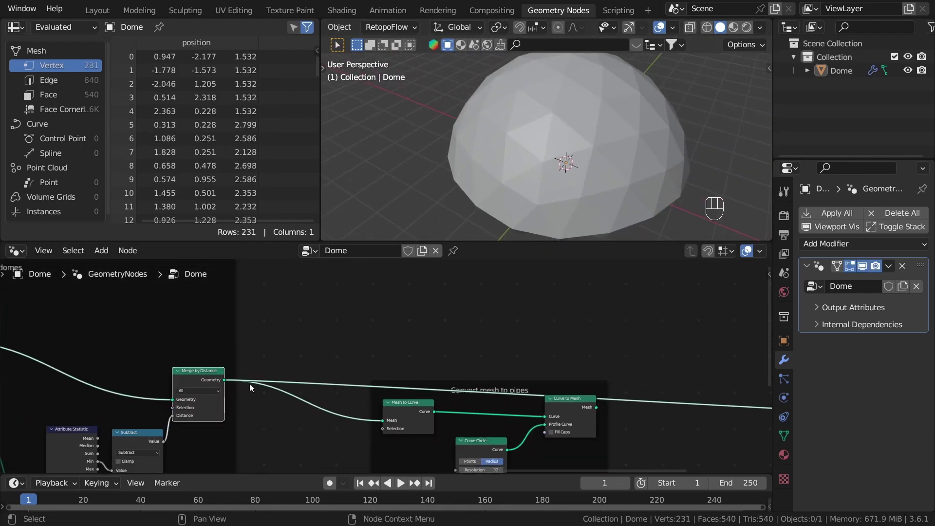
drag(223, 379, 383, 282)
text(instances)
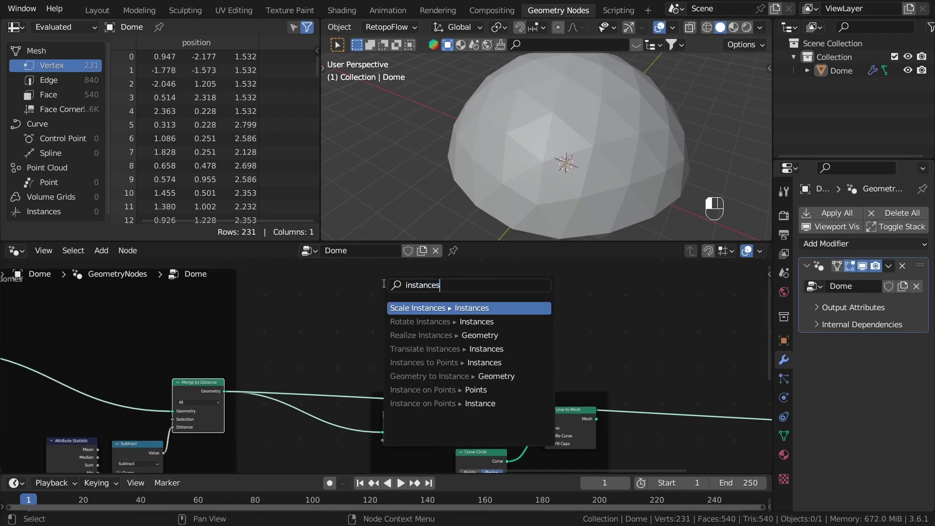
key(BackSpace)
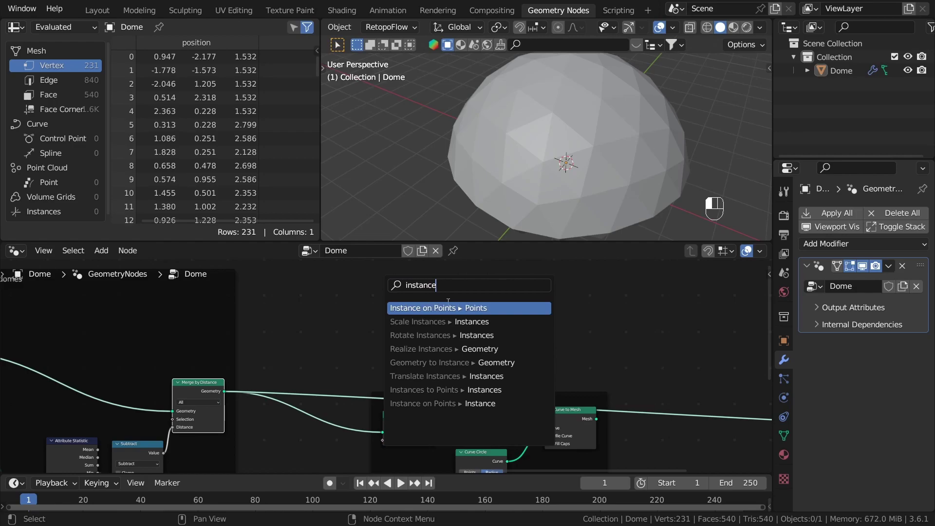
text(o)
key(Return)
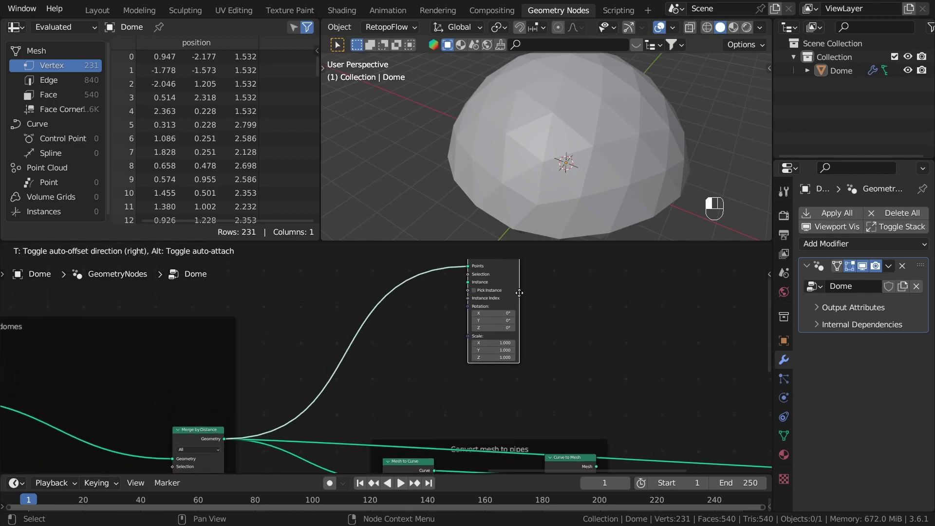
click(550, 344)
Step: Add an Ico Sphere node and connect its mesh to the Instance input of Instance on Points
scroll(382, 289, up, 2)
key(shift+a)
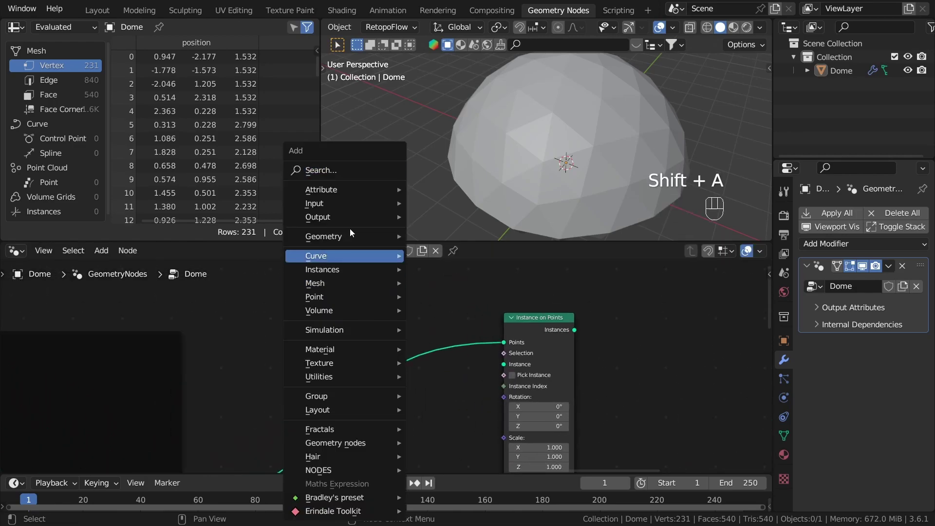
click(355, 171)
text(ico)
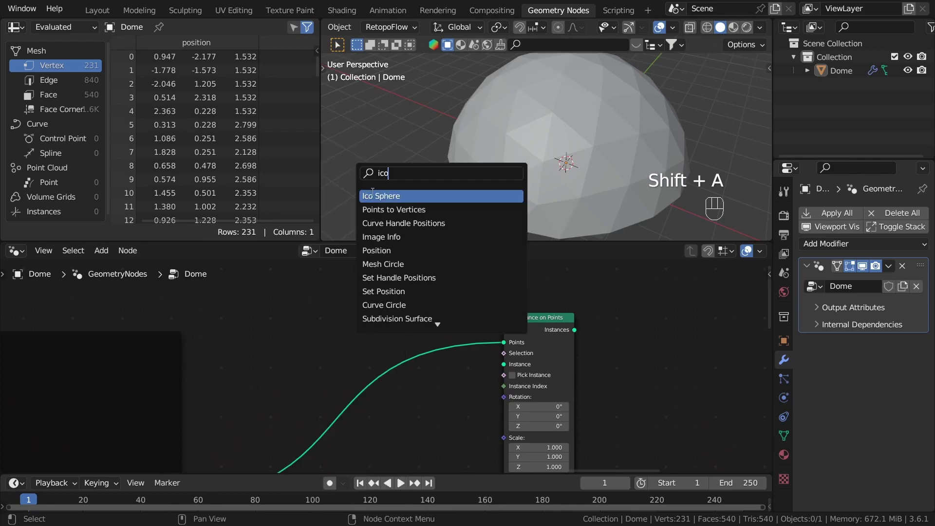
key(Return)
click(319, 336)
drag(346, 326, 352, 323)
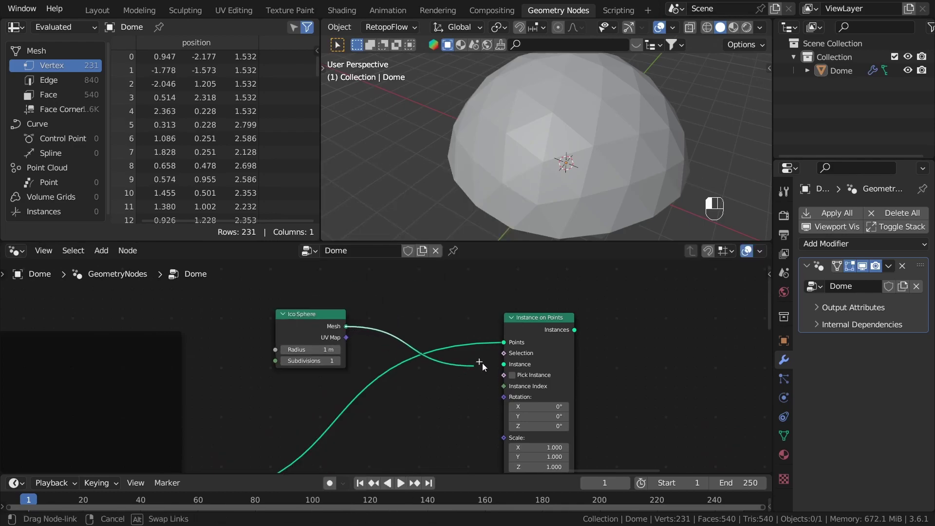
drag(504, 363, 505, 365)
Step: Preview the Instance on Points output and set the Ico Sphere's radius to 0.06 m
middle_drag(578, 392, 471, 337)
alt+shift+click(449, 279)
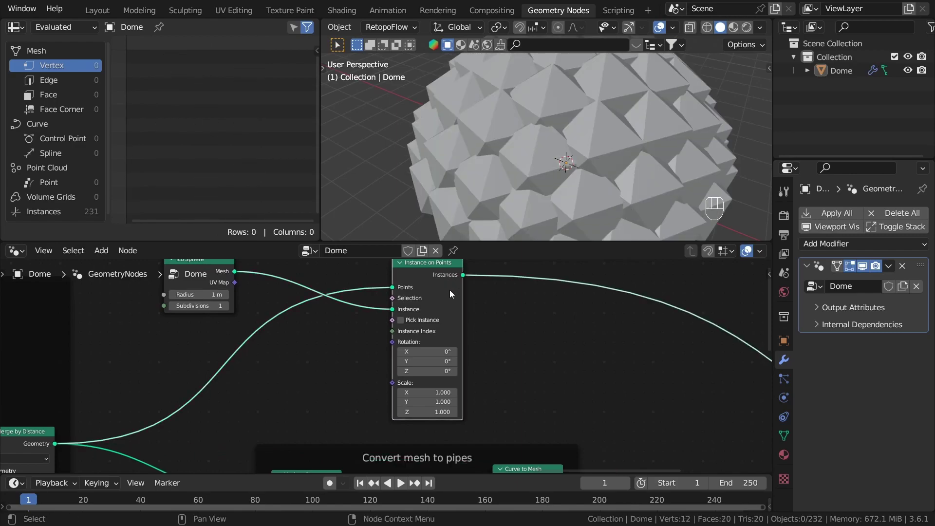
middle_drag(179, 322, 349, 360)
scroll(349, 360, up, 1)
scroll(349, 363, up, 2)
click(373, 325)
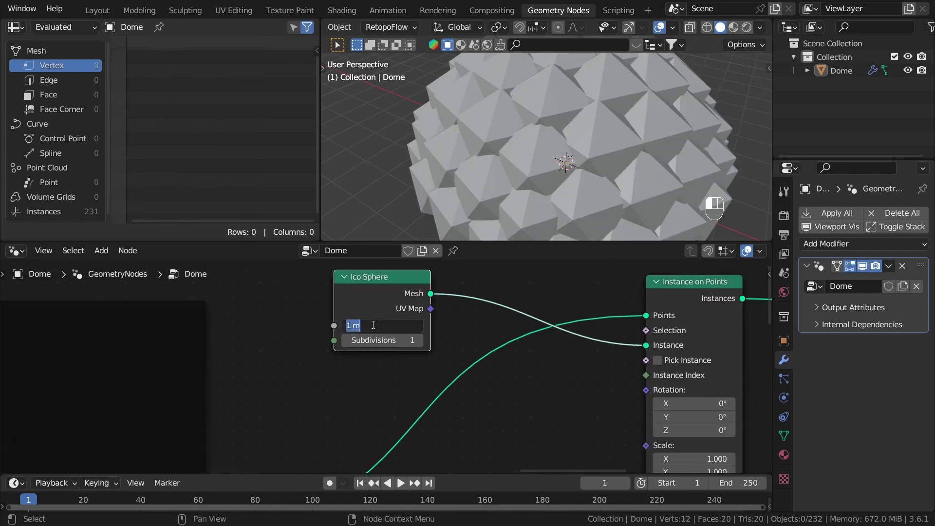
key(Return)
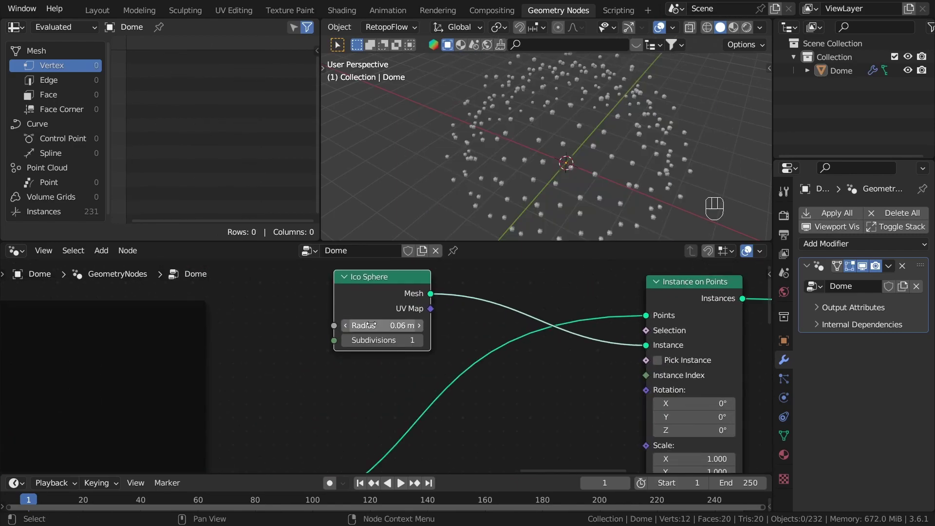
Step: Insert a Join Geometry node on the link leaving Instance on Points and place it beside the Convert mesh to pipes frame
scroll(495, 393, down, 3)
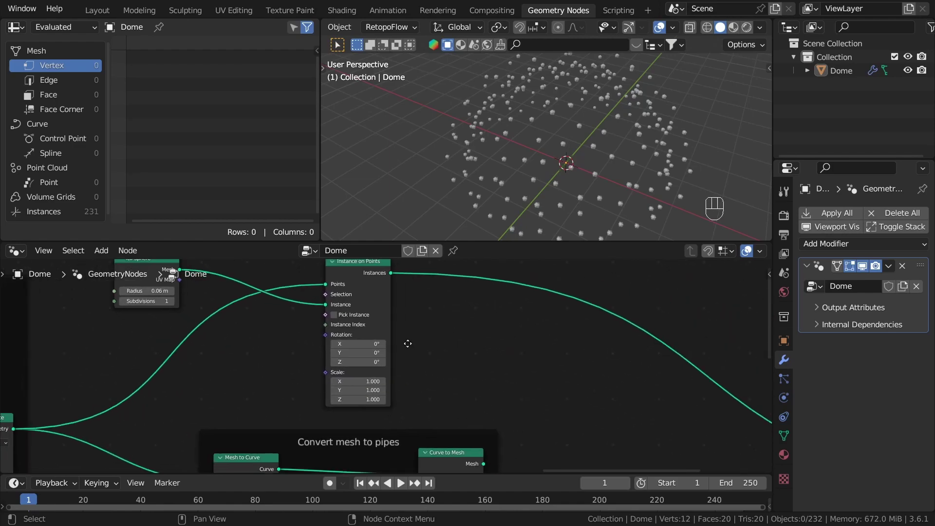
key(shift+a)
click(375, 170)
text(jo)
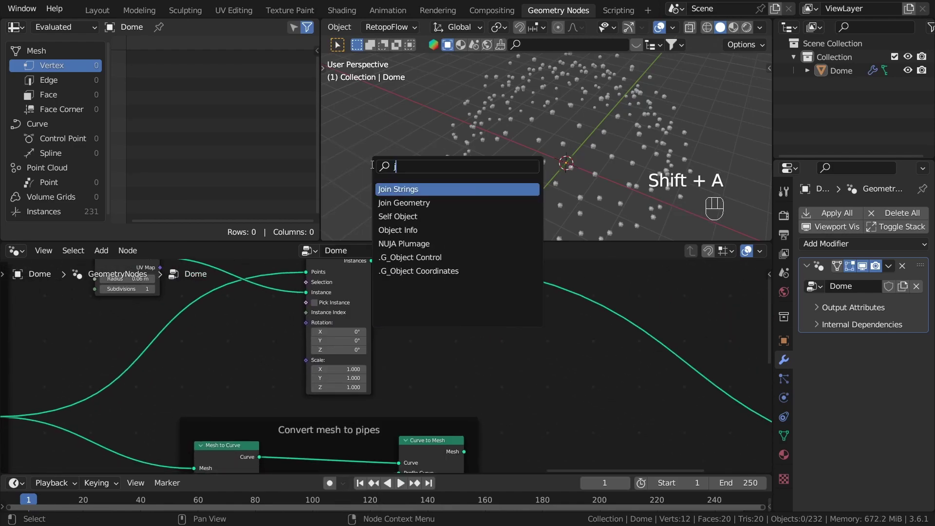
click(403, 206)
click(604, 337)
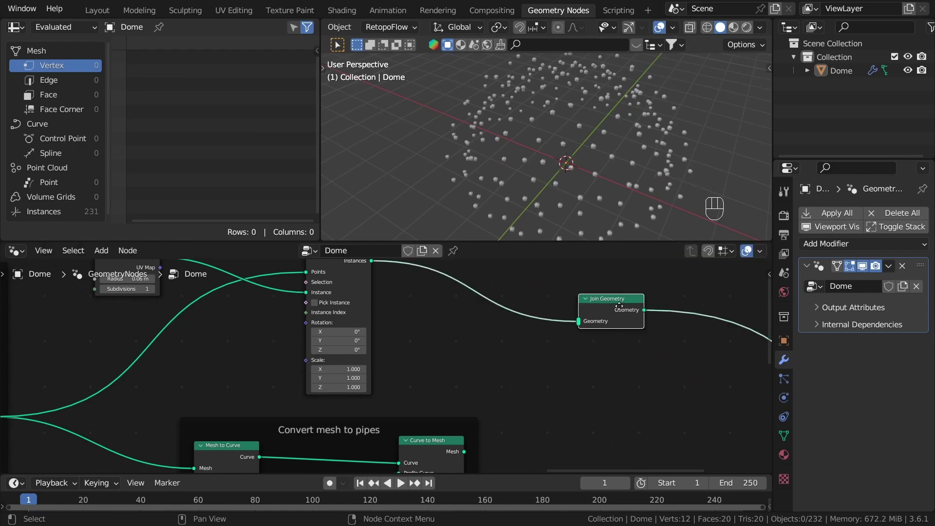
drag(618, 304, 622, 386)
Step: Connect the Curve to Mesh output to Join Geometry and inspect the pipes together with the joints
middle_drag(538, 429, 528, 389)
scroll(521, 395, up, 1)
drag(443, 415, 582, 357)
scroll(536, 140, up, 5)
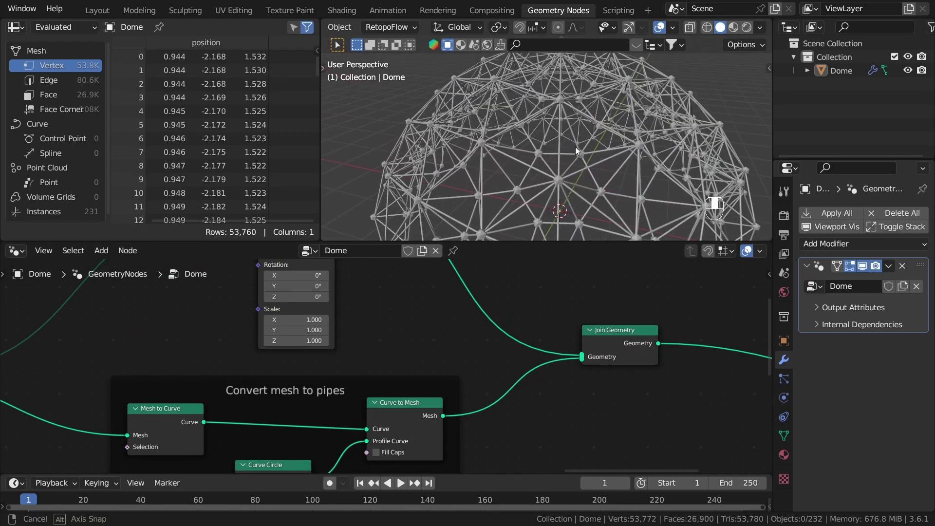
middle_drag(571, 167, 484, 166)
Step: Undo the last adjustments and edit the radius of the joints' Ico Sphere
key(ctrl+z)
key(ctrl+z)
key(ctrl+z)
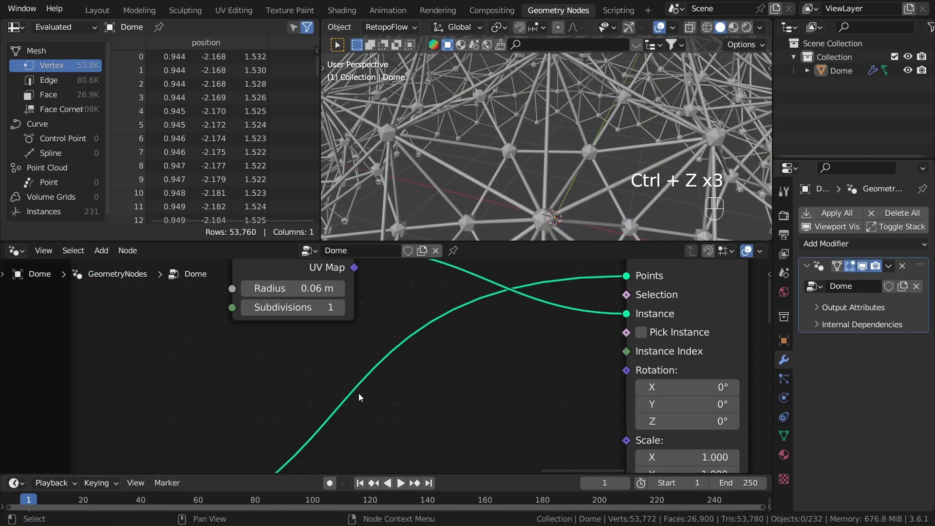
click(272, 289)
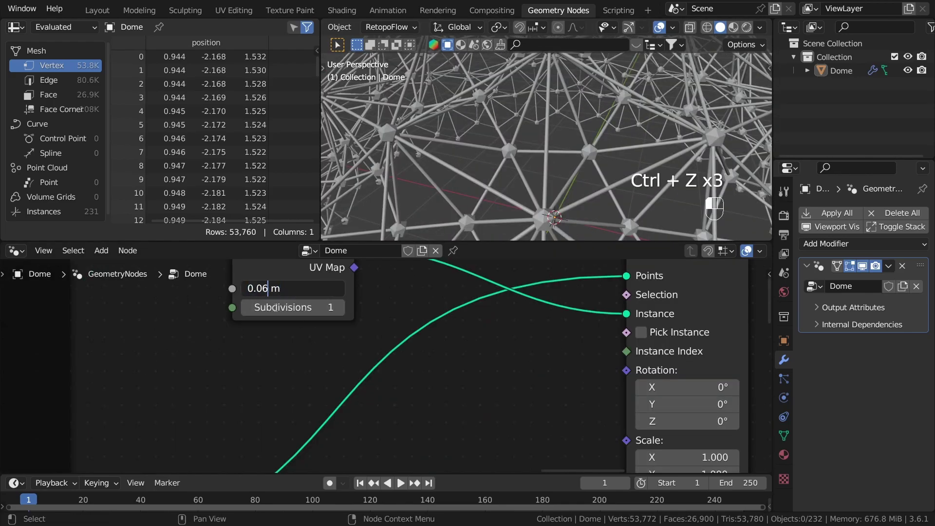
key(Return)
scroll(323, 367, down, 2)
scroll(509, 133, down, 3)
middle_drag(528, 132, 558, 177)
Step: Raise the Value node that drives the outer dome's extrusion offset to 2.070
scroll(413, 422, down, 1)
scroll(413, 422, down, 8)
middle_drag(276, 463, 395, 419)
middle_drag(209, 431, 417, 403)
scroll(394, 399, up, 4)
drag(370, 376, 415, 375)
mouse_move(497, 137)
middle_down()
mouse_move(591, 160)
mouse_move(591, 172)
mouse_move(504, 130)
middle_up()
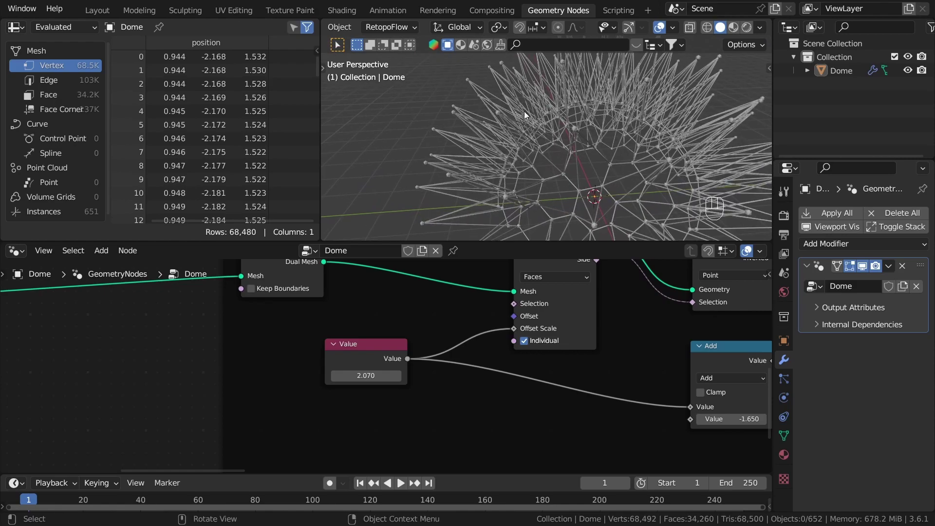
Step: Unmute the Scale Elements node in the outer dome frame
scroll(571, 329, down, 2)
middle_drag(674, 355, 543, 386)
middle_drag(638, 406, 554, 450)
scroll(553, 450, up, 3)
mouse_move(538, 381)
middle_down()
mouse_move(556, 353)
mouse_move(526, 393)
middle_up()
key(m)
scroll(583, 335, down, 3)
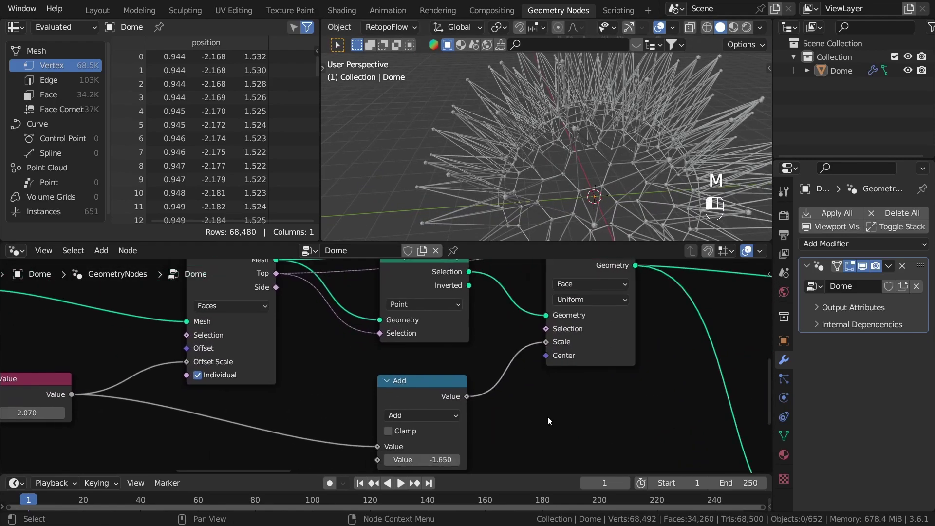
Step: Preview the Scale Elements output and set the Add node's second value to -0.330 to nearly close the gaps between faces
scroll(483, 378, up, 2)
scroll(482, 378, up, 2)
shift+drag(482, 384, 488, 384)
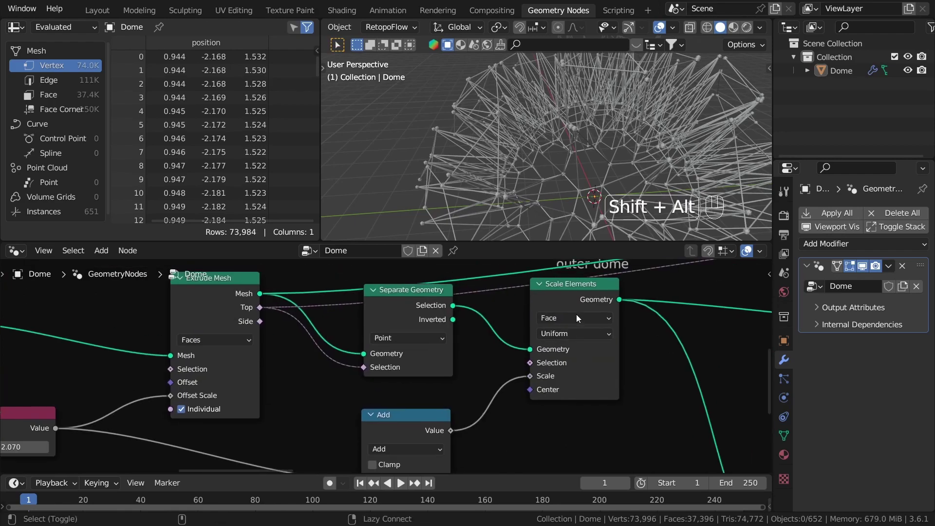
alt+shift+click(542, 331)
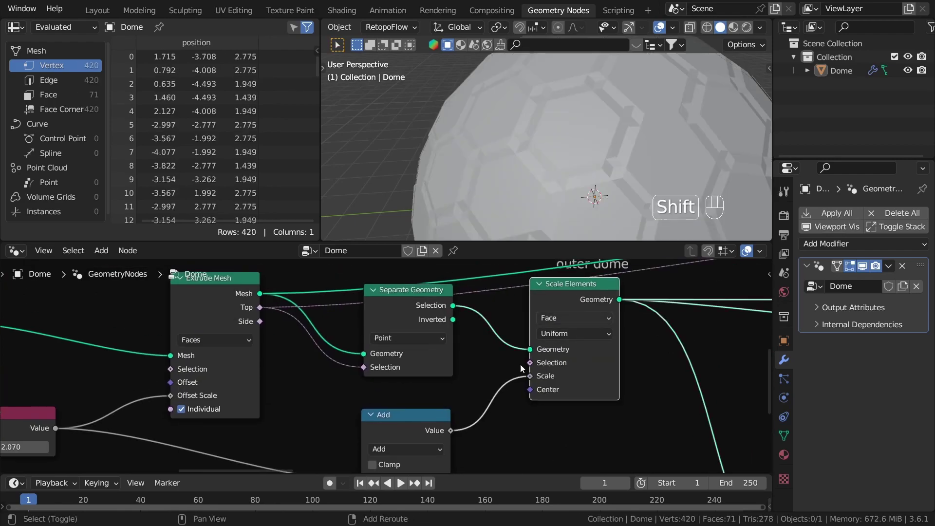
middle_drag(516, 385, 555, 349)
scroll(470, 459, up, 3)
middle_drag(467, 442, 495, 391)
scroll(495, 391, up, 1)
shift+drag(480, 409, 461, 409)
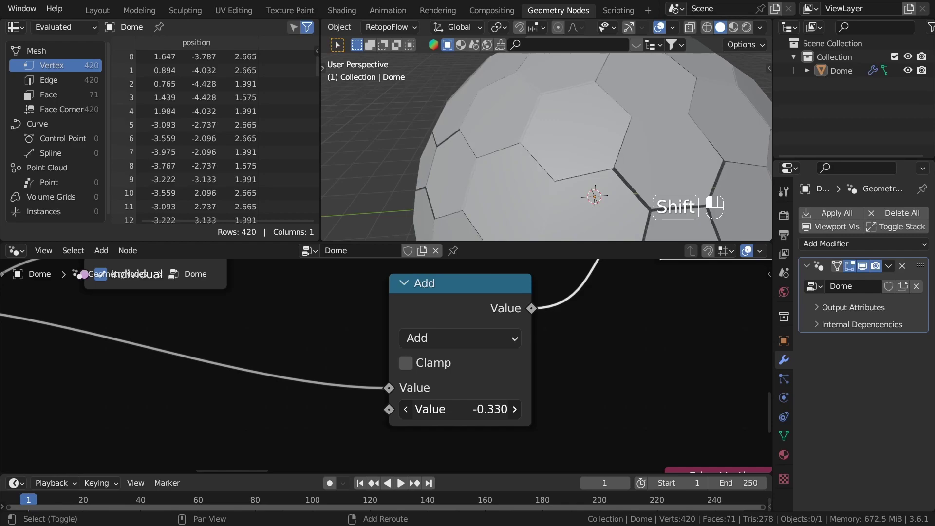
Step: Preview the outer dome's Merge by Distance output and the final Join Geometry output, and inspect the enlarged double-layer structure
scroll(561, 396, down, 1)
scroll(560, 397, down, 6)
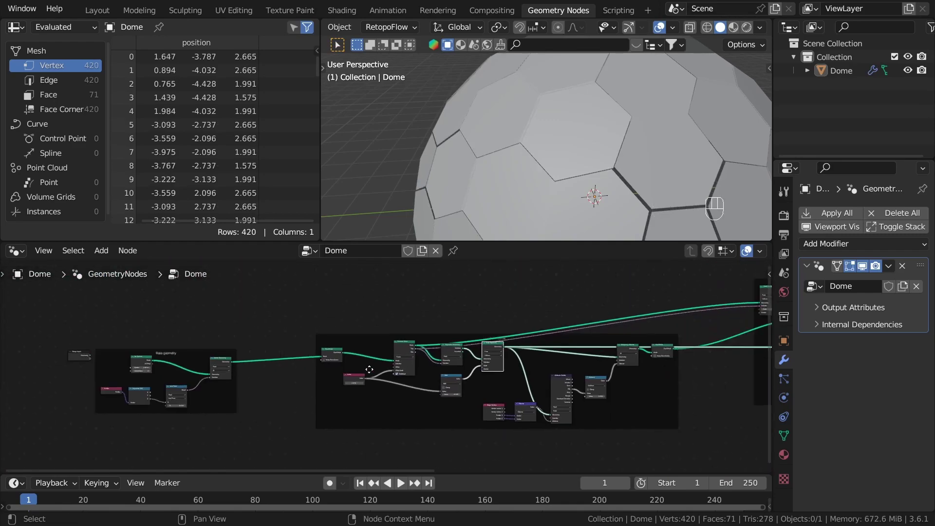
scroll(373, 374, up, 8)
alt+shift+click(574, 329)
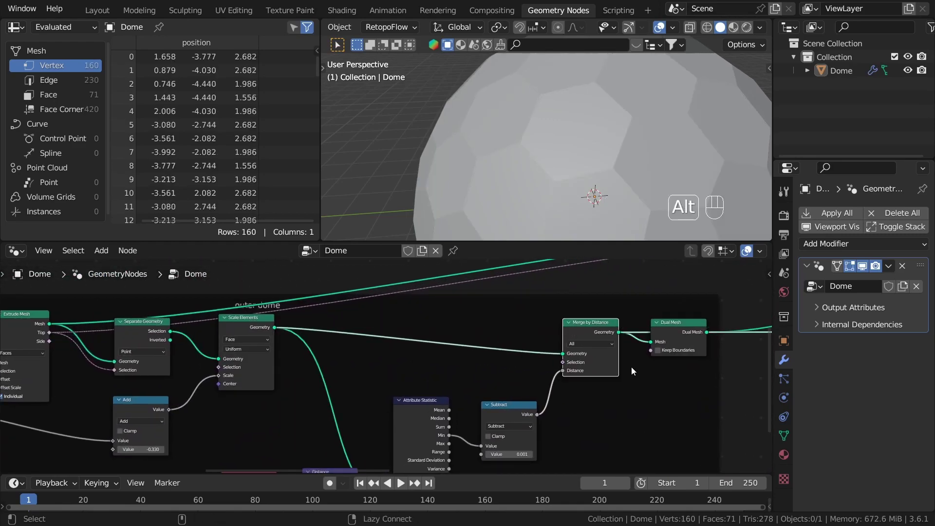
scroll(585, 360, down, 6)
middle_drag(546, 373, 319, 383)
middle_drag(697, 363, 391, 391)
alt+shift+click(709, 350)
middle_drag(609, 131, 585, 110)
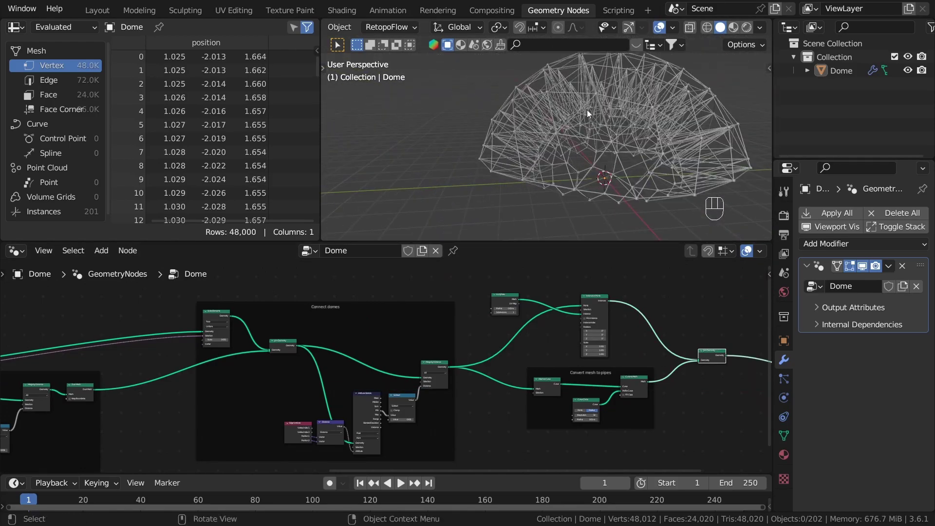
mouse_move(554, 198)
middle_down()
mouse_move(555, 215)
mouse_move(551, 207)
middle_up()
scroll(358, 409, down, 1)
Step: Mute the Scale Elements node in the outer dome frame
middle_drag(78, 429, 511, 414)
scroll(505, 368, up, 12)
scroll(511, 336, down, 4)
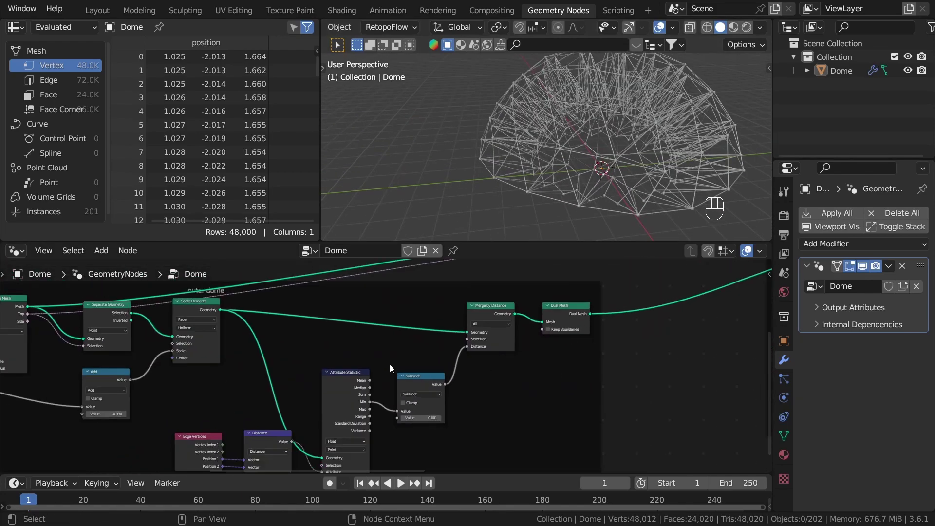
middle_drag(173, 347, 361, 338)
scroll(358, 337, up, 4)
click(385, 286)
key(m)
Step: Set the outer dome's extrusion offset Value node to 0.5 and inspect the dome
middle_drag(400, 399, 517, 377)
scroll(365, 408, up, 8)
middle_drag(252, 373, 666, 426)
click(278, 398)
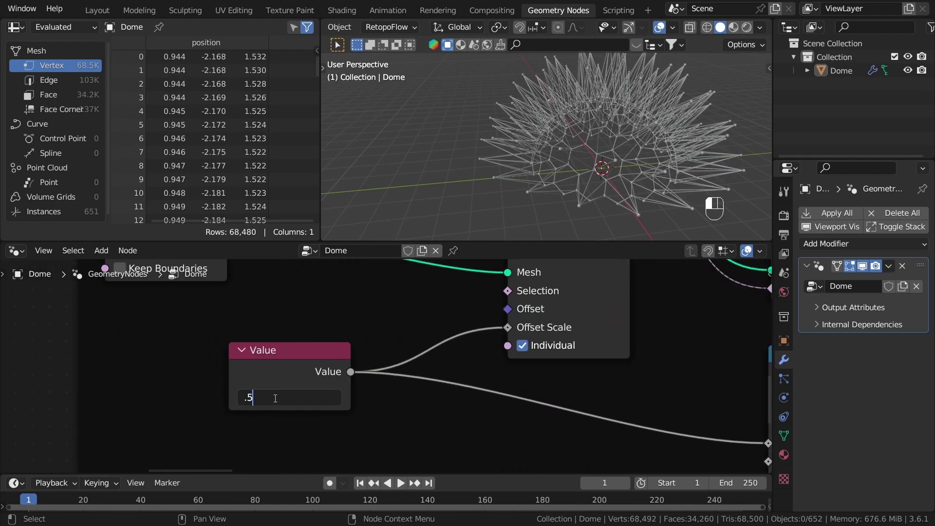
key(Return)
scroll(570, 146, up, 5)
middle_drag(596, 151, 351, 110)
Step: Move the Join Geometry node farther from the joint and pipe nodes to make room on its input links
scroll(642, 163, down, 8)
scroll(638, 360, down, 7)
scroll(624, 360, down, 2)
middle_drag(624, 360, 183, 384)
middle_drag(567, 366, 329, 376)
middle_drag(625, 325, 445, 364)
scroll(445, 364, up, 5)
scroll(457, 387, up, 4)
drag(458, 388, 560, 382)
Step: Insert a Set Material node between Instance on Points and Join Geometry, and a duplicate between Curve to Mesh and Join Geometry
key(shift+a)
click(370, 167)
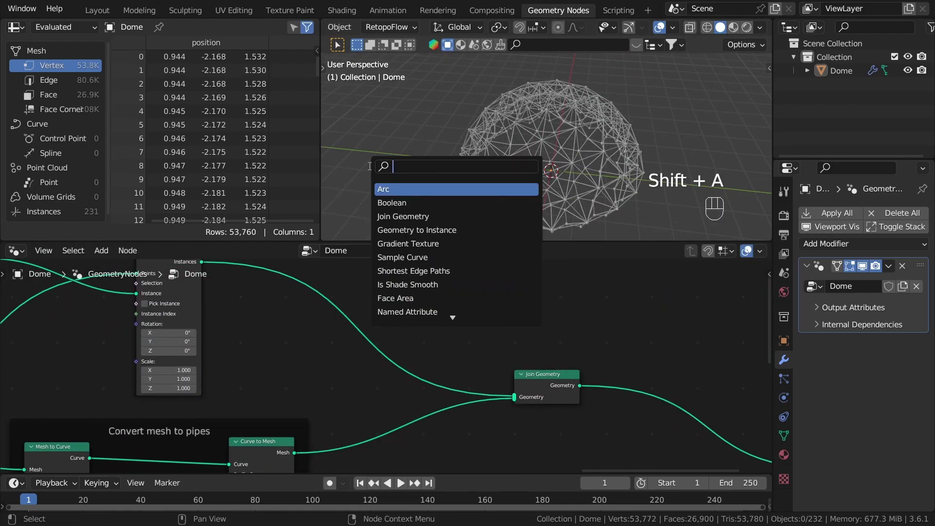
text(set m)
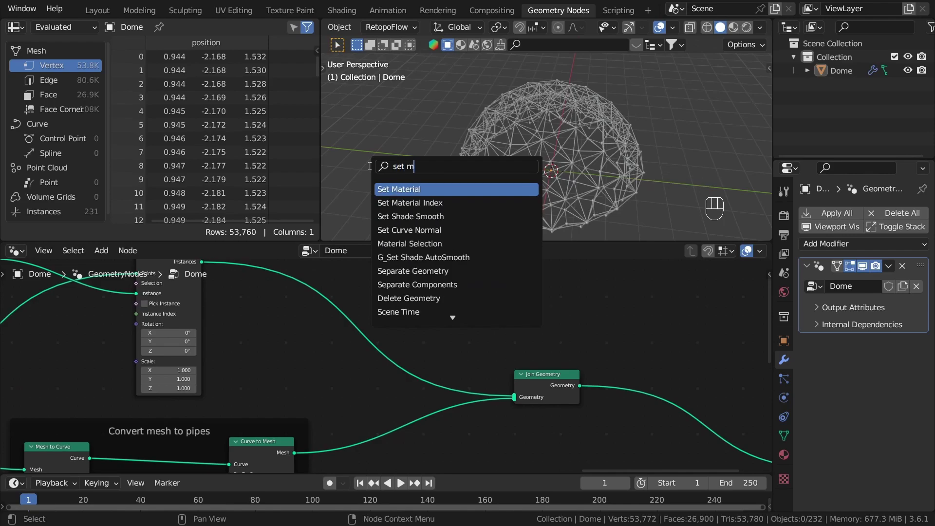
key(Return)
click(413, 352)
key(shift+d)
click(434, 446)
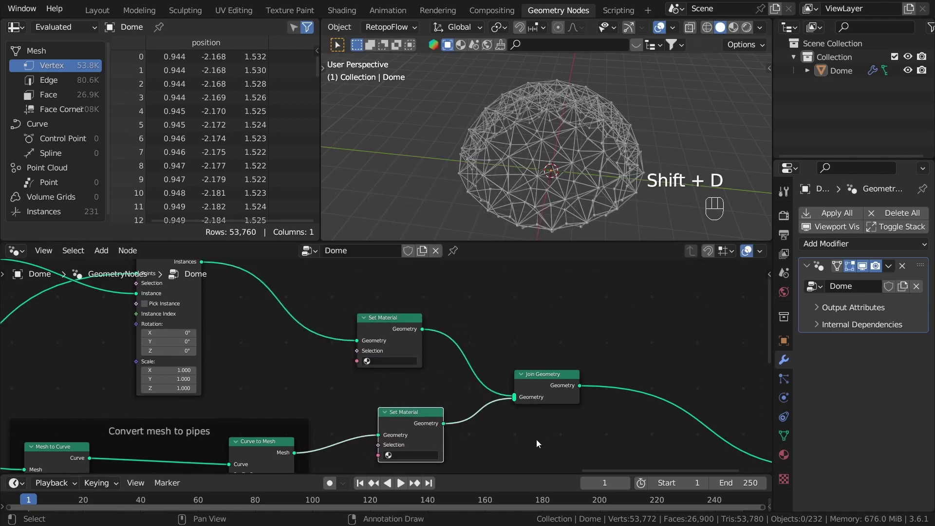
Step: Assign the Joints material to the instances' Set Material node and the Pipes material to the pipes' Set Material node
scroll(517, 435, up, 2)
middle_drag(516, 435, 563, 380)
scroll(535, 341, up, 2)
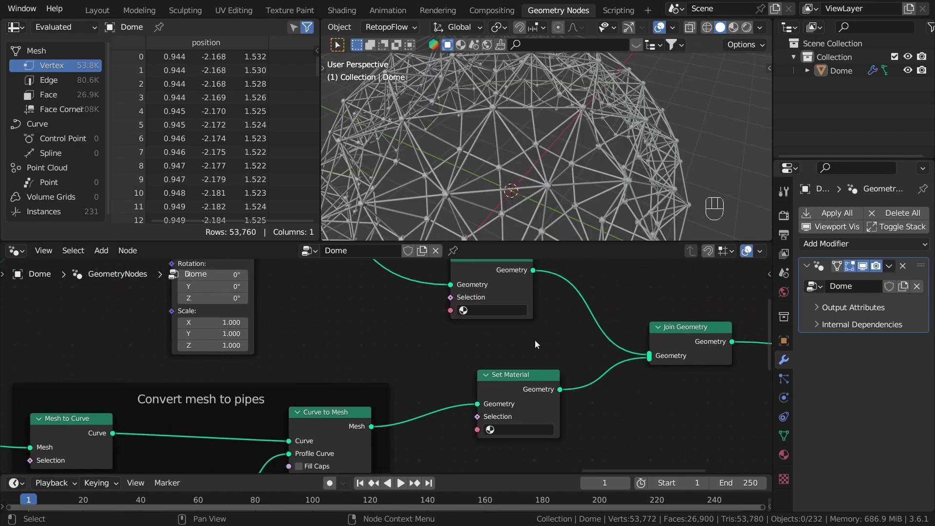
middle_drag(518, 323, 511, 300)
click(492, 323)
click(510, 340)
scroll(533, 397, up, 1)
click(516, 393)
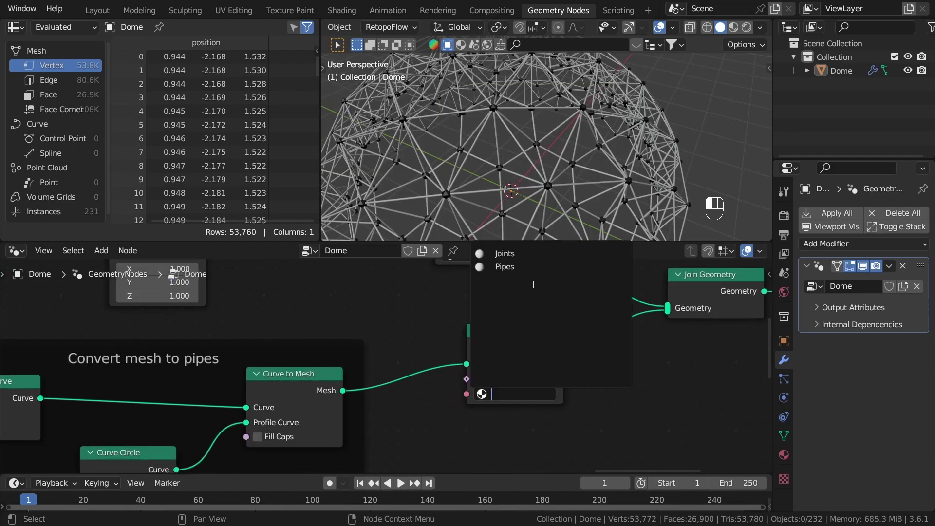
click(545, 267)
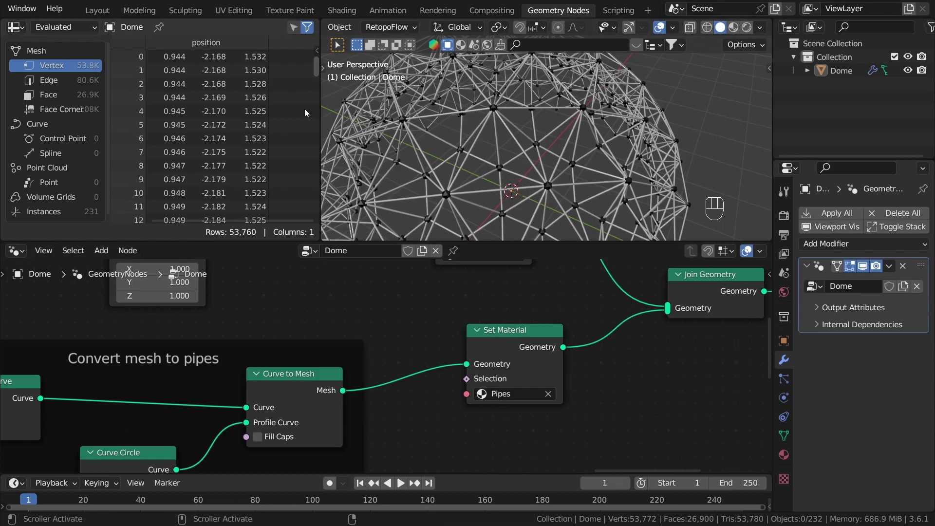
Step: Switch to the Layout workspace and examine the finished dome's pipes and joints from a low angle
click(98, 10)
scroll(430, 259, up, 7)
middle_drag(577, 298, 557, 319)
scroll(558, 302, up, 2)
middle_drag(560, 288, 501, 224)
middle_drag(502, 225, 473, 197)
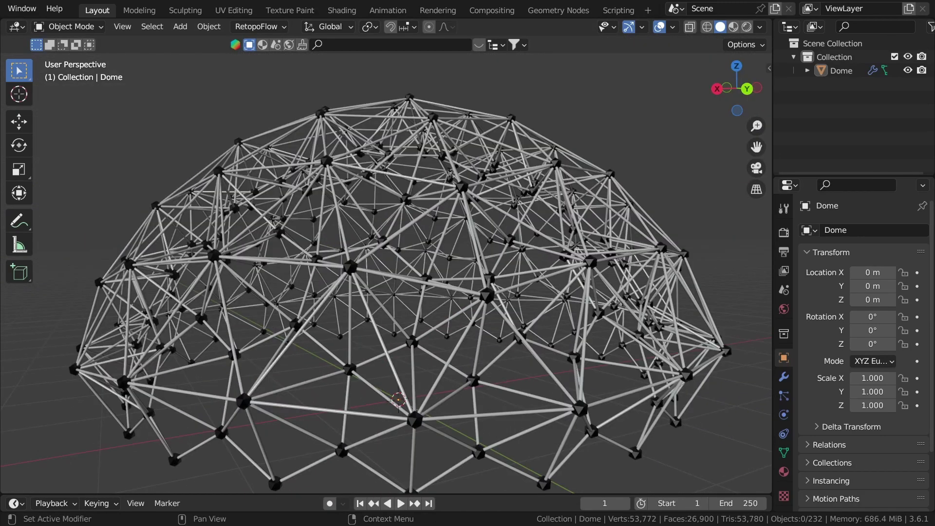